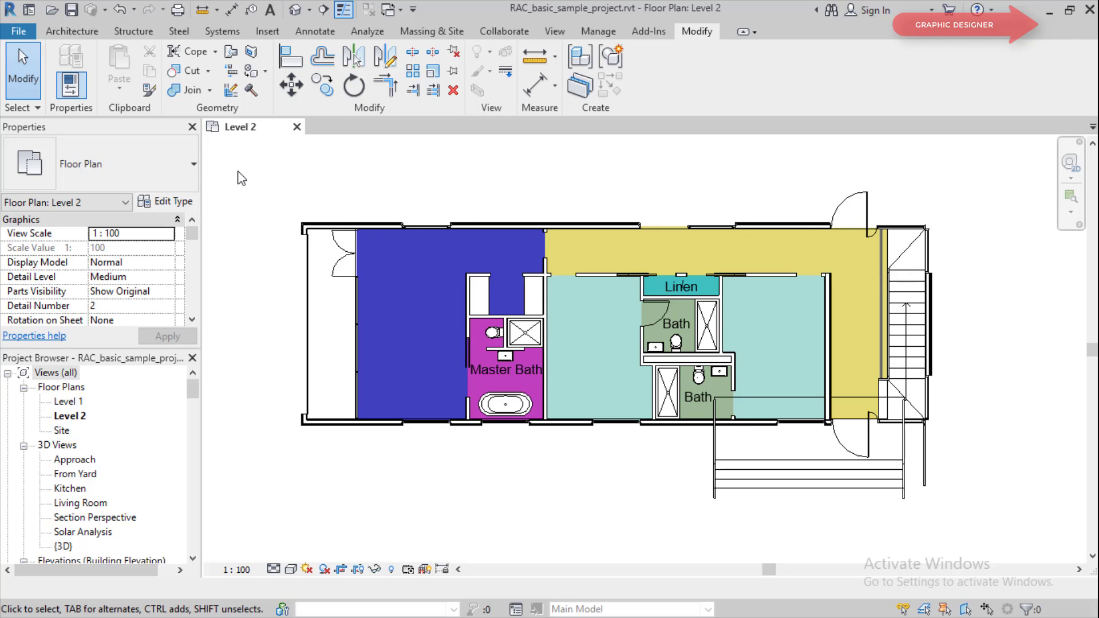
Zoom into the Level 2 rooms and bring up the Annotate tools
{"action": "scroll", "coordinate": [241, 178], "scroll_direction": "up", "scroll_amount": 2}
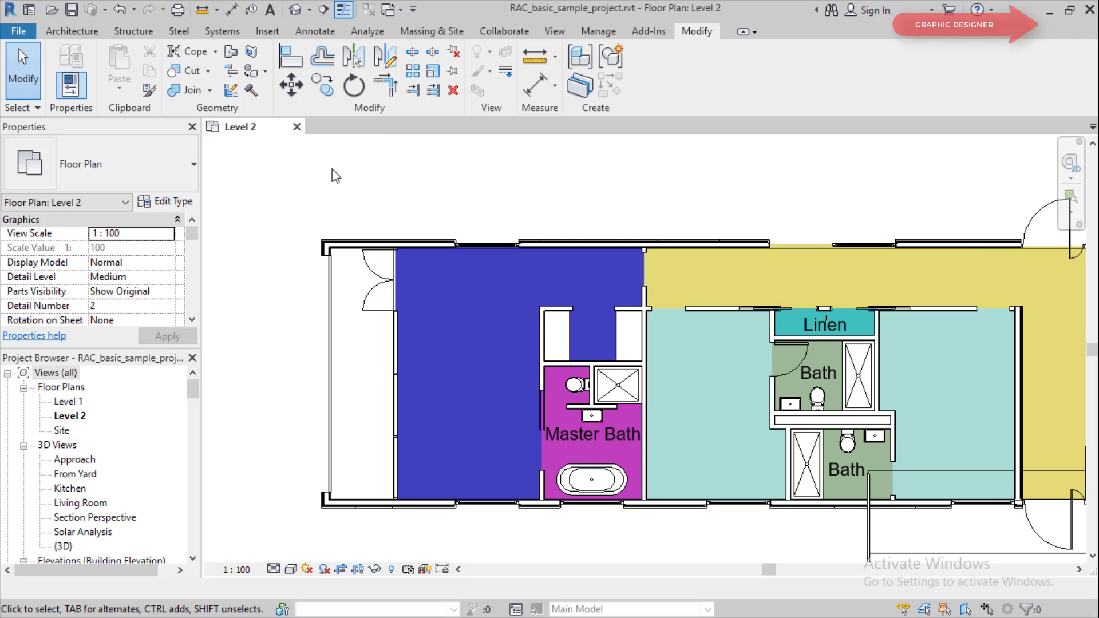
{"action": "scroll", "coordinate": [332, 170], "scroll_direction": "up", "scroll_amount": 1}
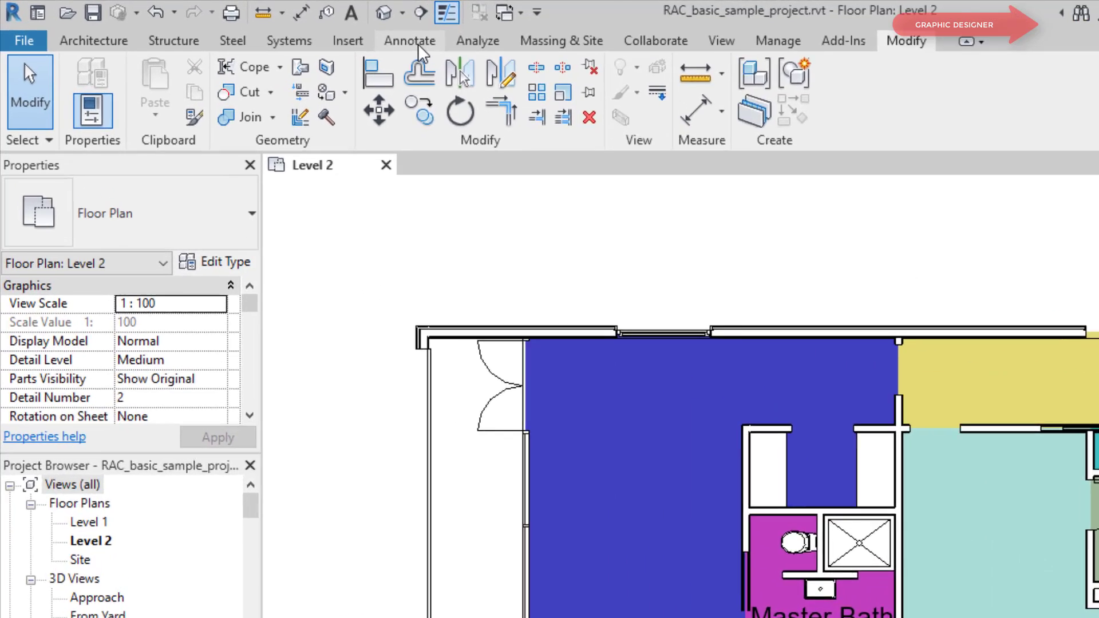
{"action": "left_click", "coordinate": [419, 47]}
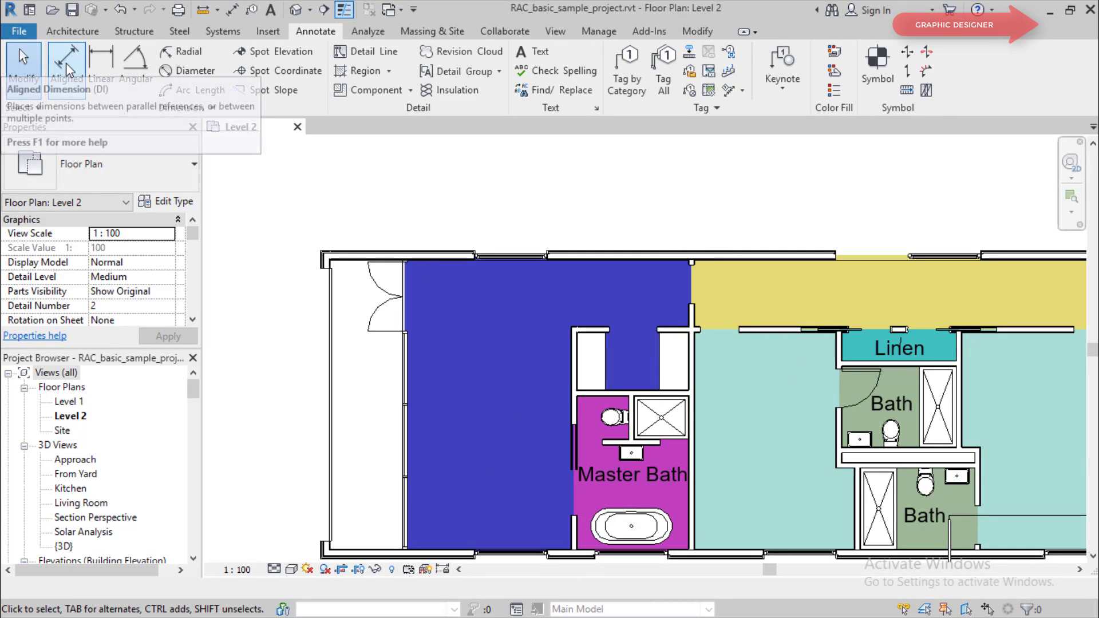
Start an Aligned dimension measuring Wall faces, with Pick set to Individual References
{"action": "left_click", "coordinate": [66, 64]}
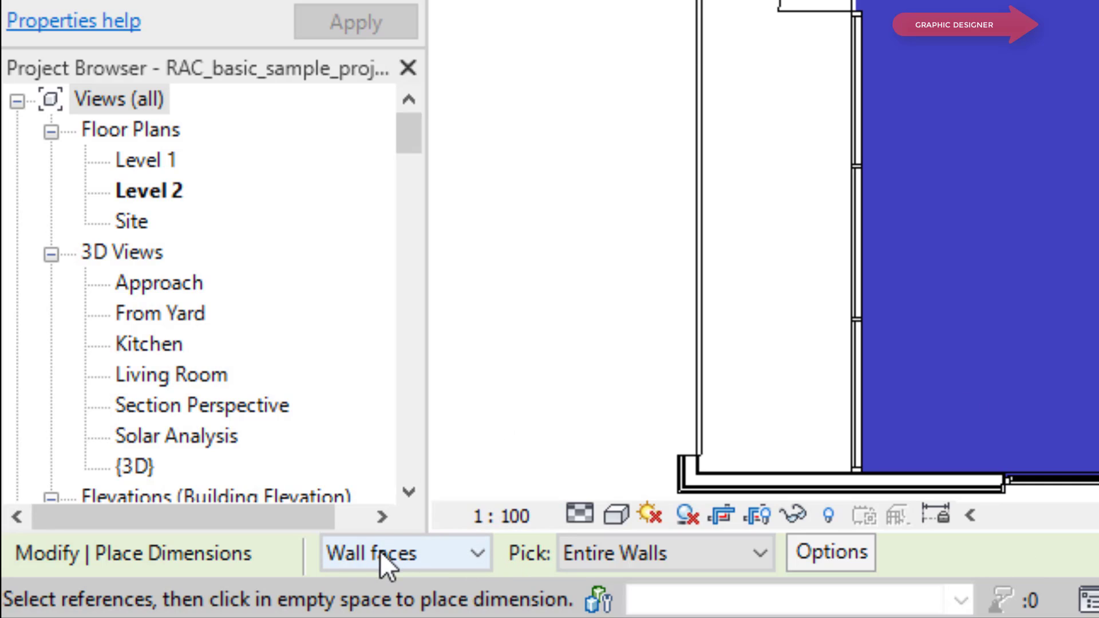
{"action": "left_click", "coordinate": [476, 563]}
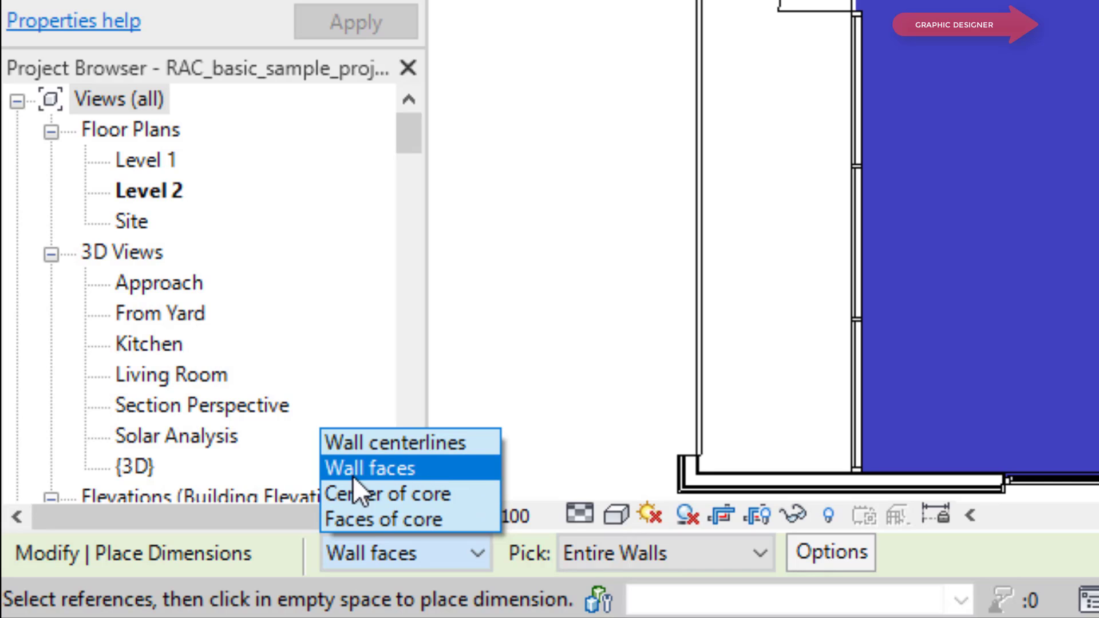
{"action": "left_click", "coordinate": [400, 475]}
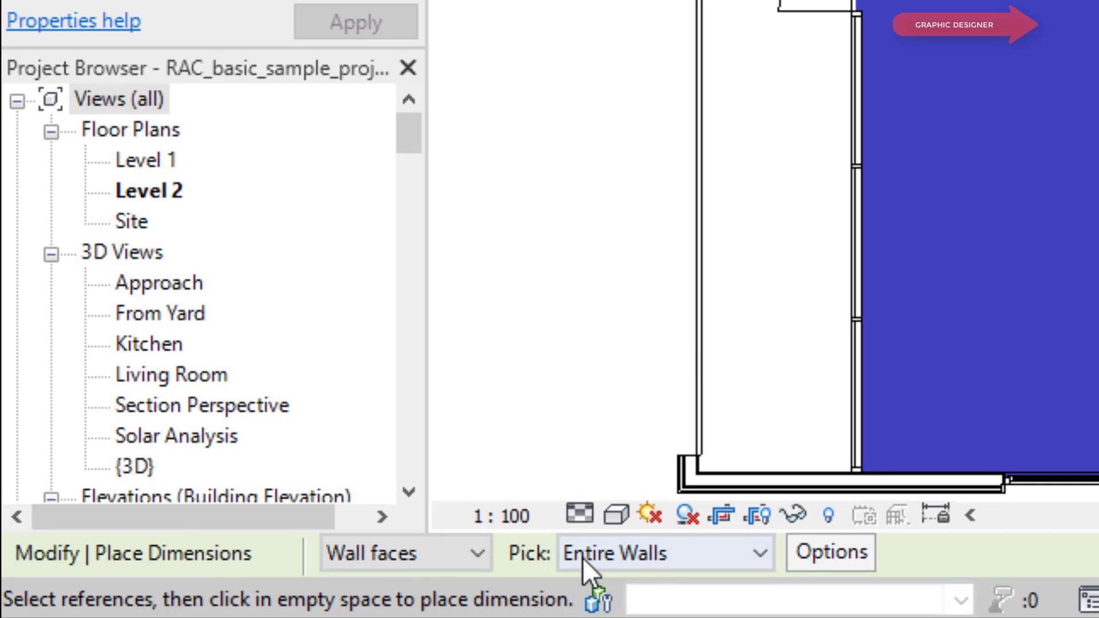
{"action": "left_click", "coordinate": [761, 549]}
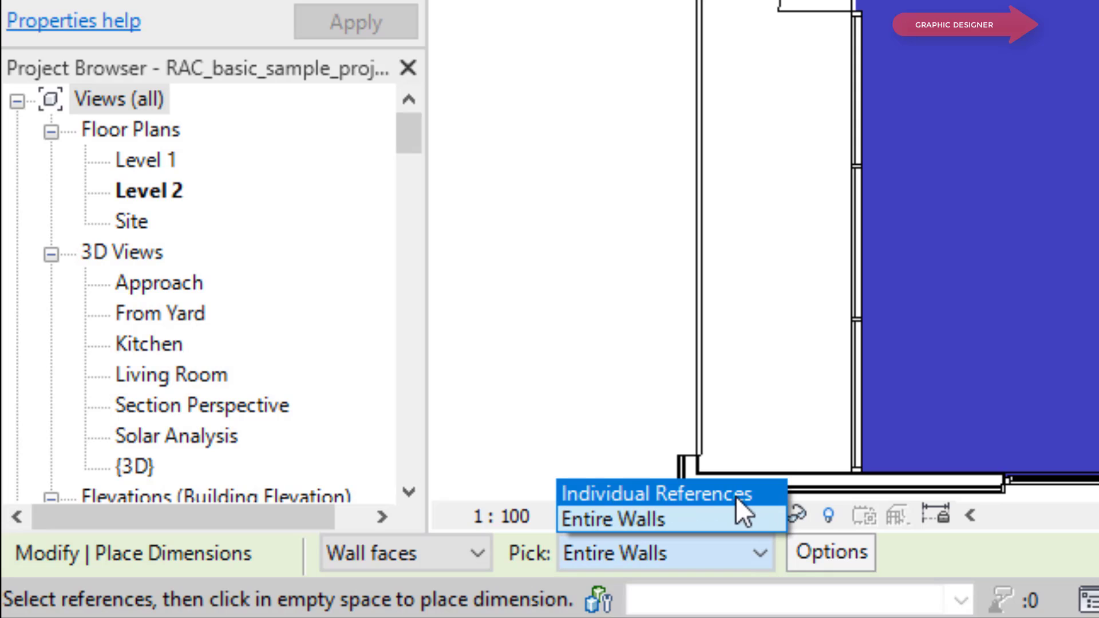
{"action": "left_click", "coordinate": [754, 495]}
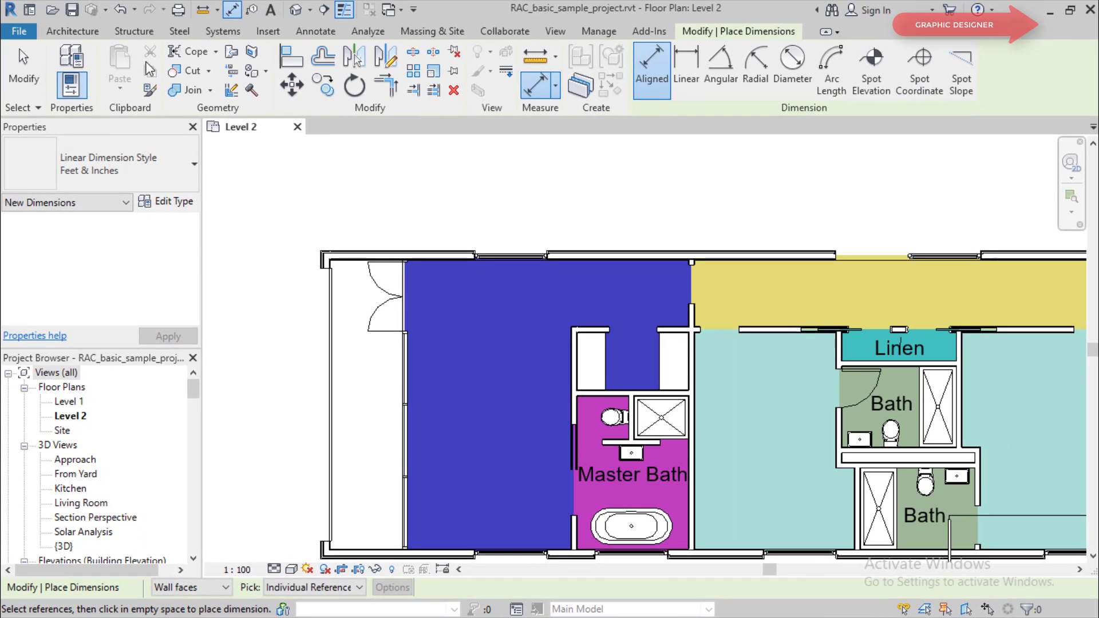
Dimension 3202 from the window edge to the left wall face, placed above the top wall
{"action": "scroll", "coordinate": [431, 213], "scroll_direction": "up", "scroll_amount": 1}
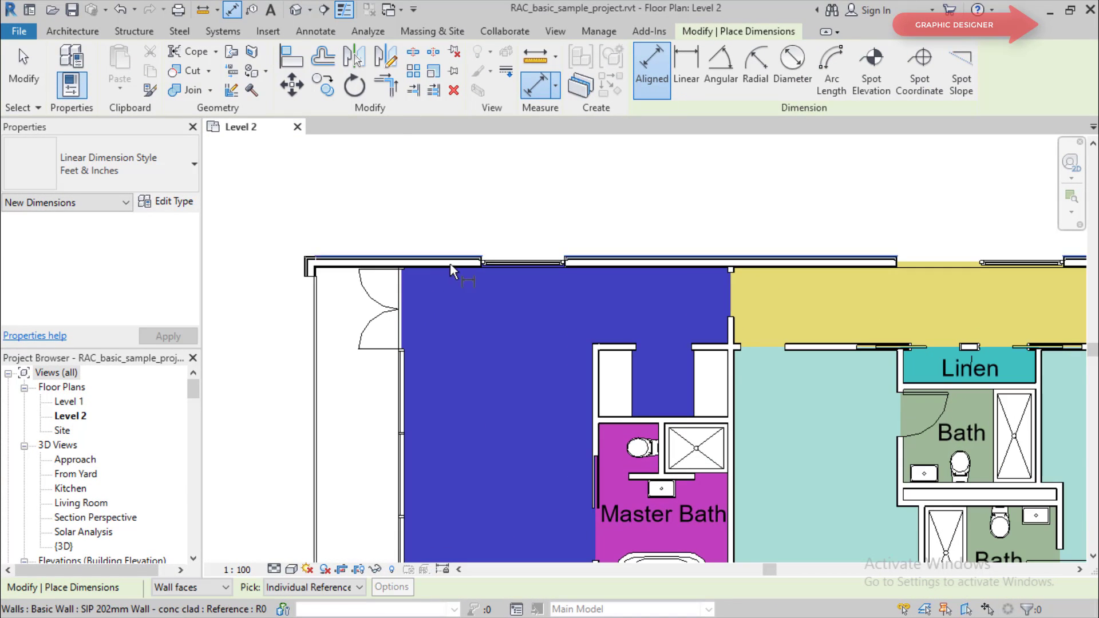
{"action": "scroll", "coordinate": [450, 265], "scroll_direction": "up", "scroll_amount": 2}
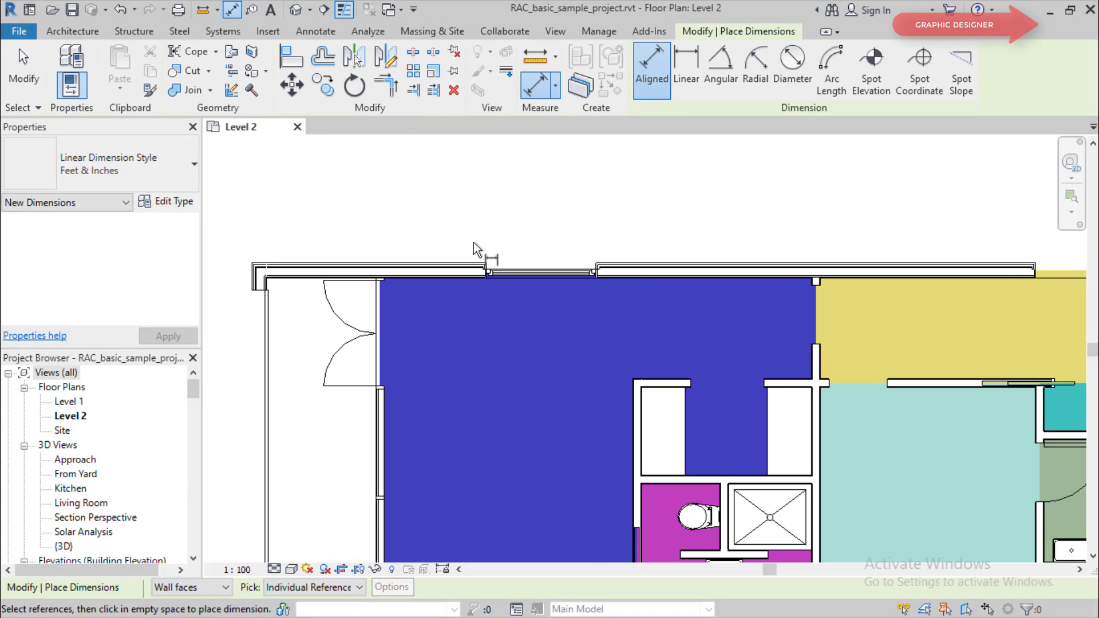
{"action": "left_click", "coordinate": [448, 277]}
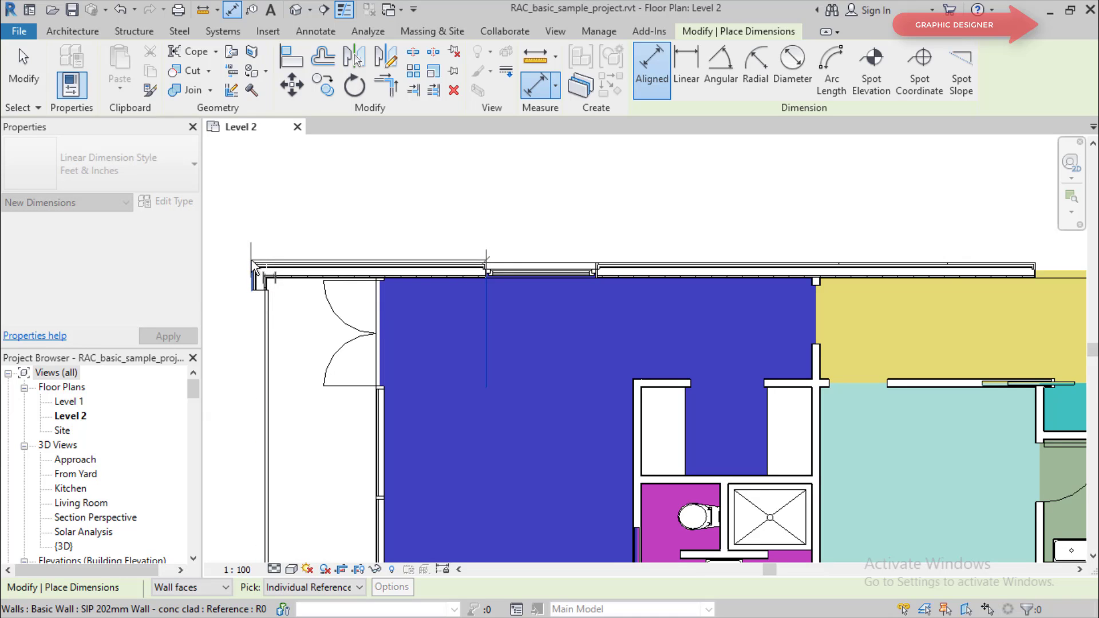
{"action": "left_click", "coordinate": [252, 260]}
{"action": "left_click", "coordinate": [275, 197]}
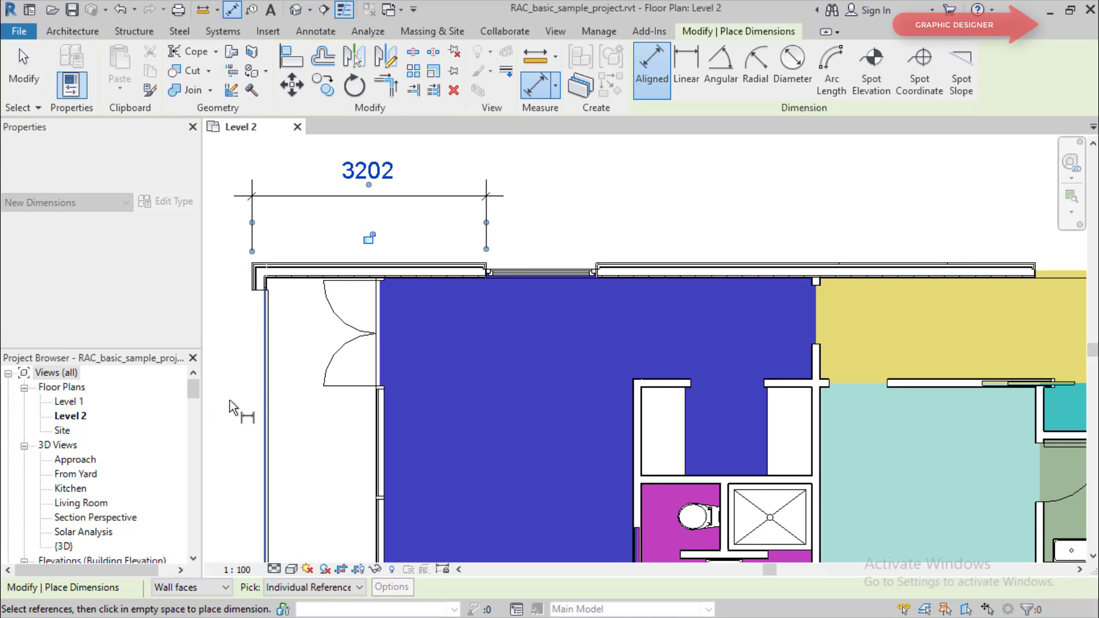
{"action": "scroll", "coordinate": [346, 339], "scroll_direction": "down", "scroll_amount": 2}
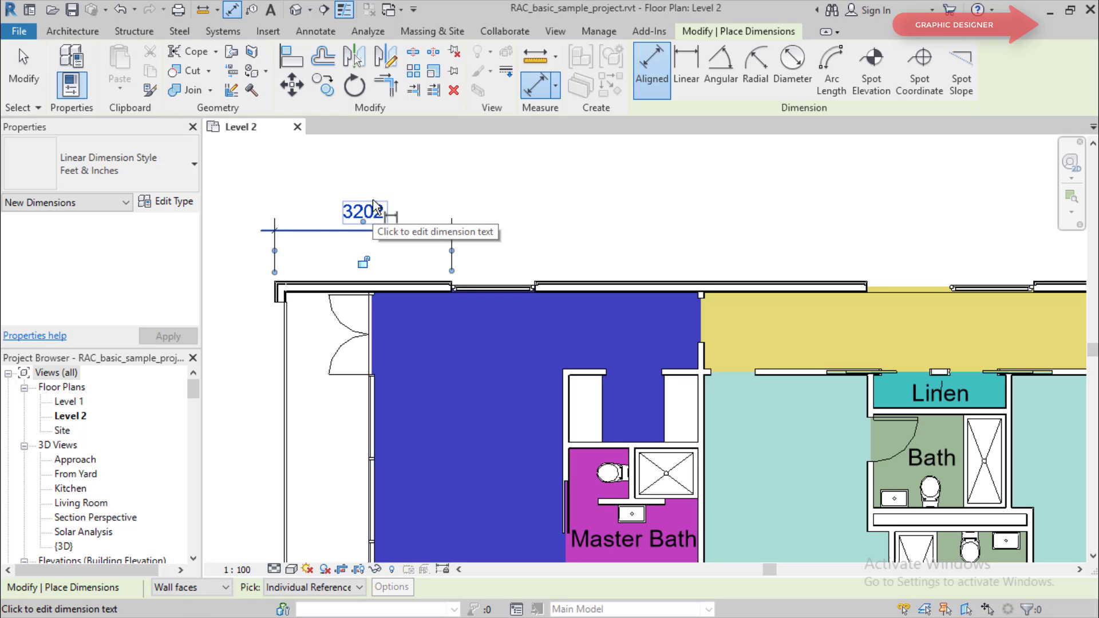
{"action": "left_click", "coordinate": [596, 35]}
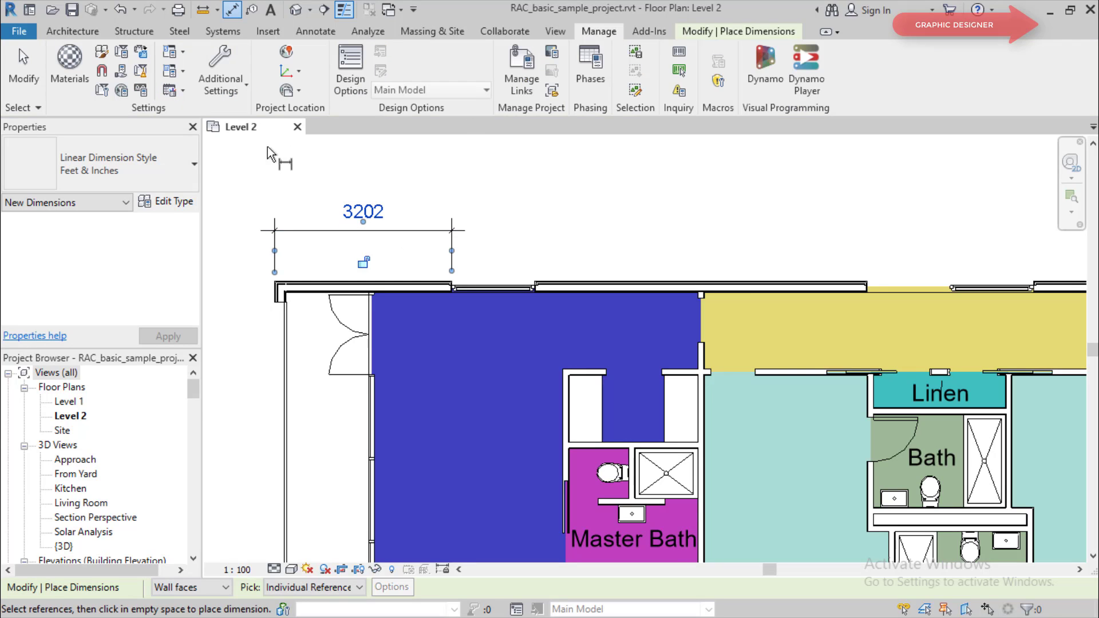
{"action": "left_click", "coordinate": [171, 92]}
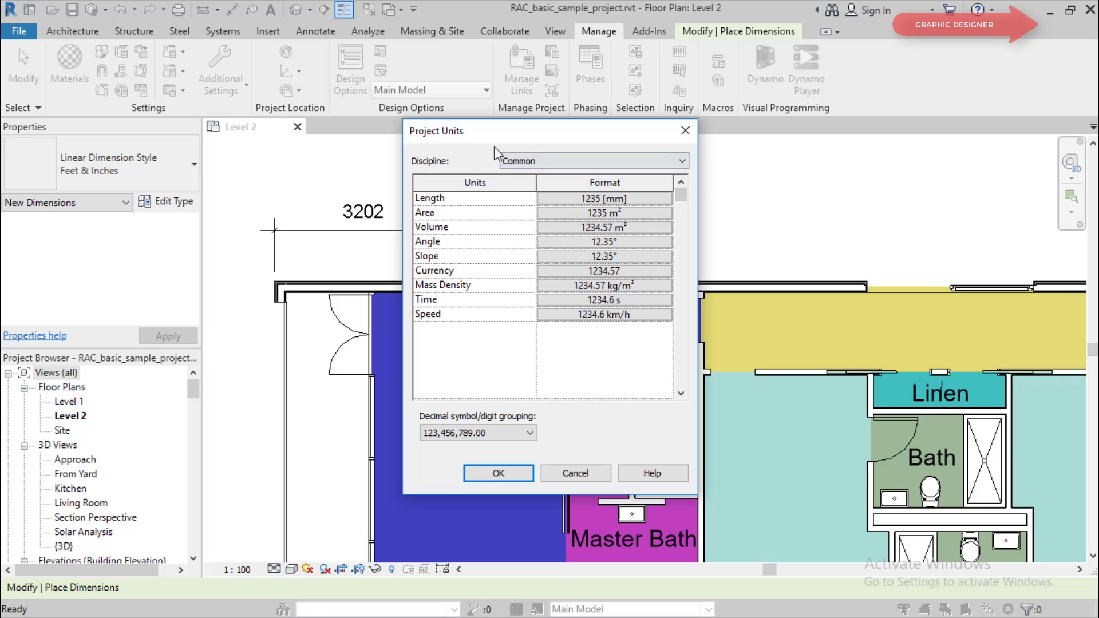
{"action": "left_click", "coordinate": [595, 200]}
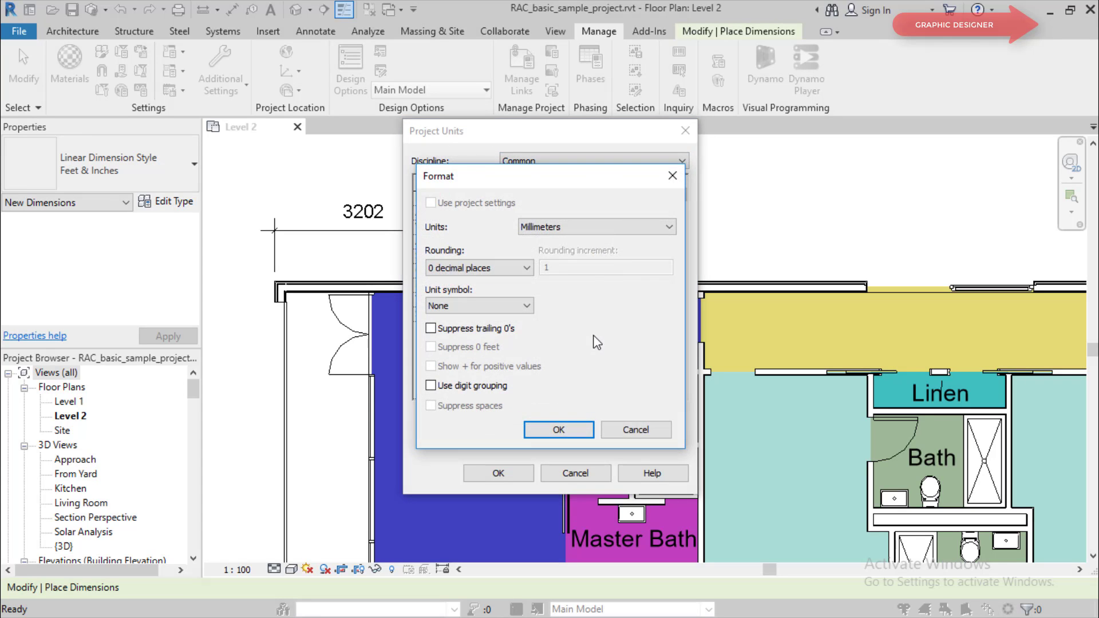
{"action": "left_click", "coordinate": [668, 227]}
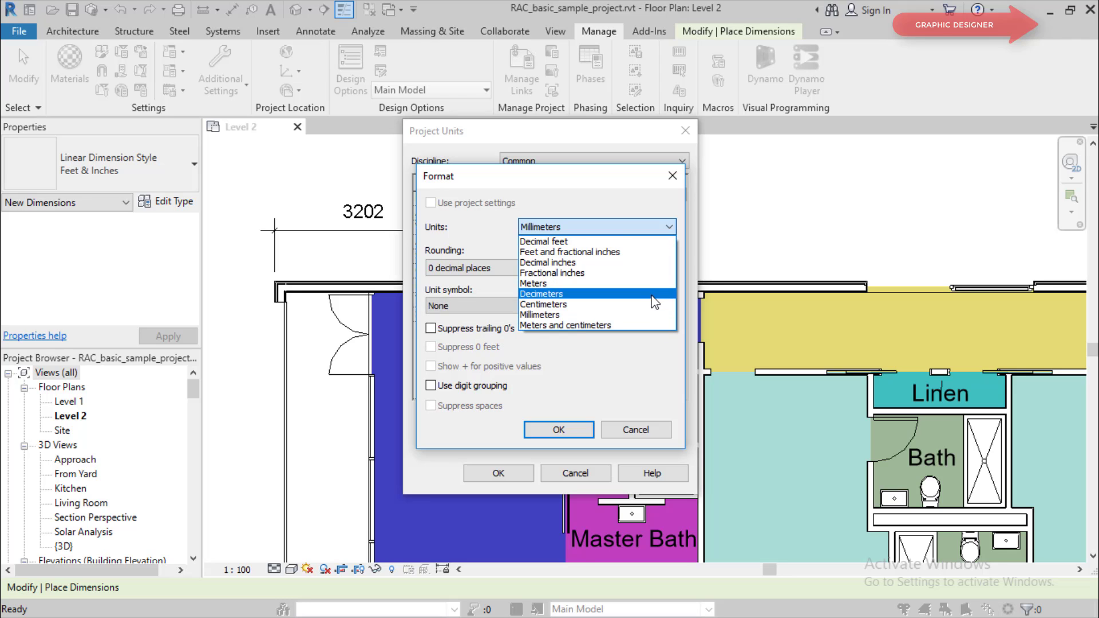
{"action": "key", "text": "Escape"}
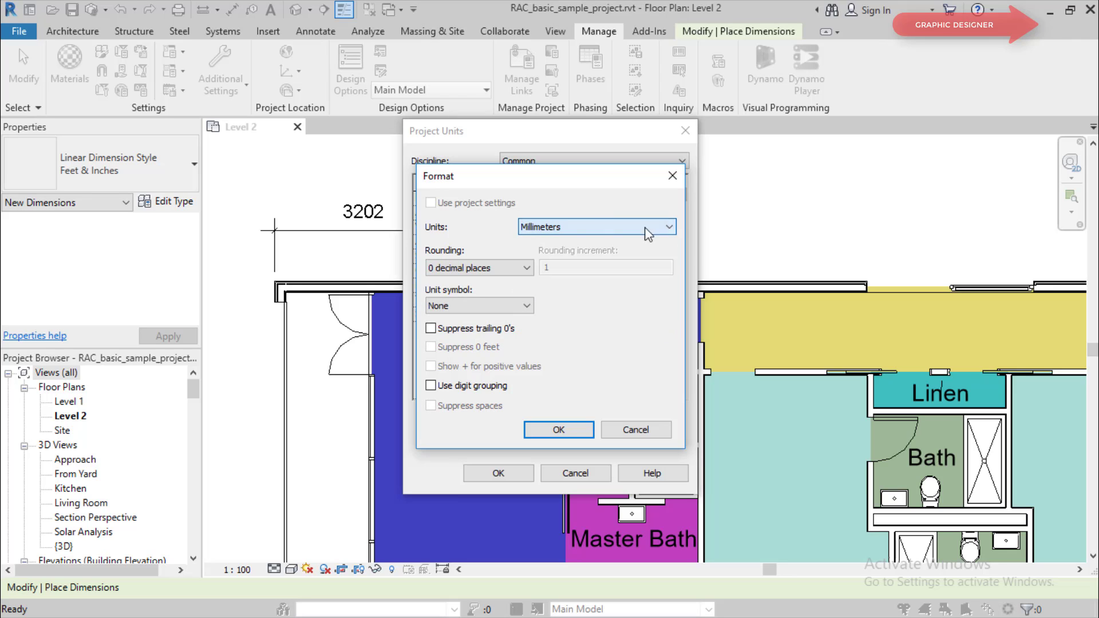
{"action": "key", "text": "Escape"}
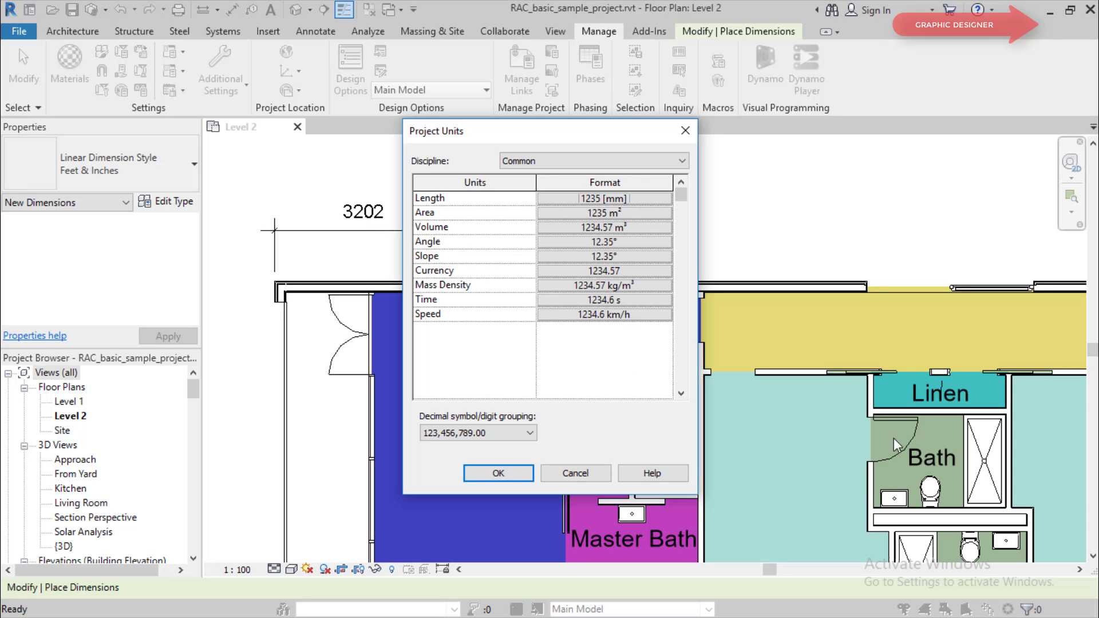
{"action": "left_click", "coordinate": [590, 474]}
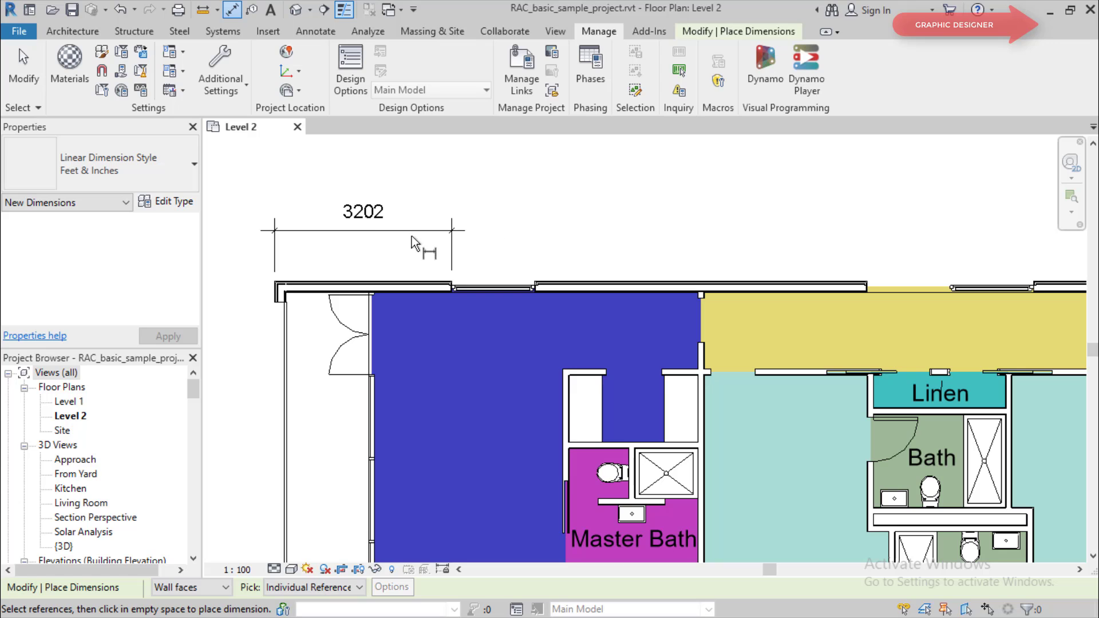
Open the dimension style's Type Properties, enlarge the window, and keep Leader Type as Arc
{"action": "left_click", "coordinate": [171, 203]}
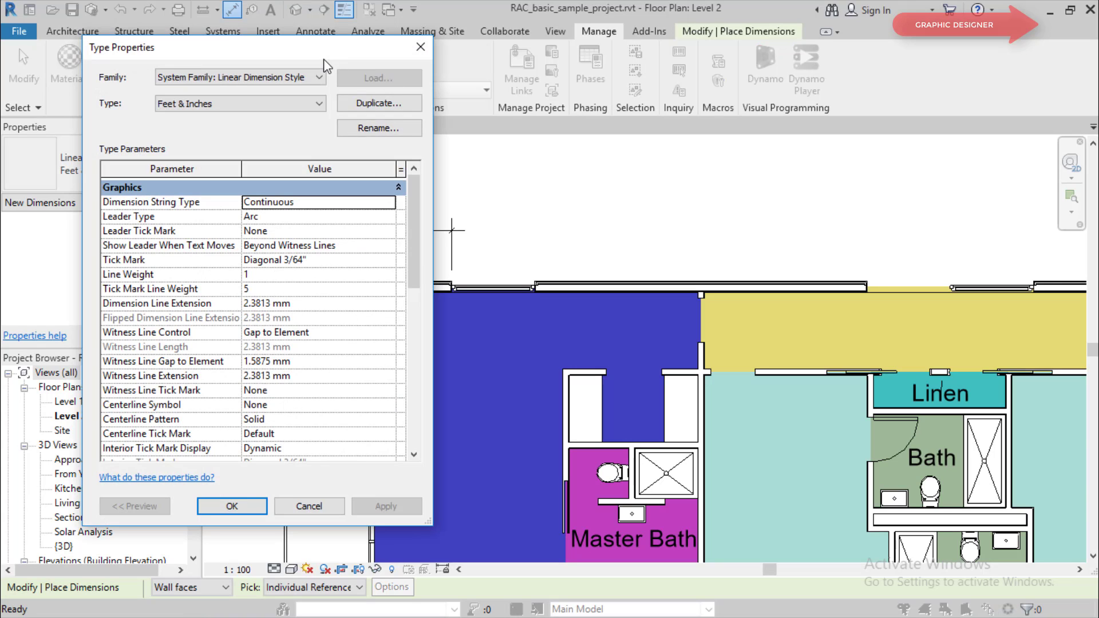
{"action": "left_click_drag", "start_coordinate": [324, 58], "coordinate": [431, 35]}
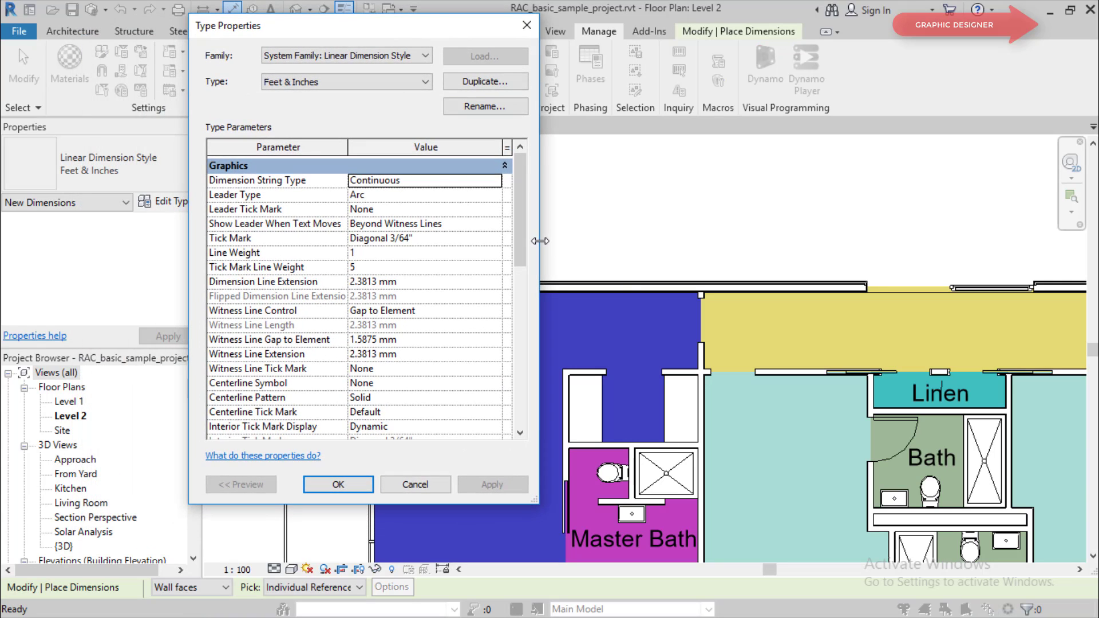
{"action": "left_click_drag", "start_coordinate": [540, 241], "coordinate": [699, 241]}
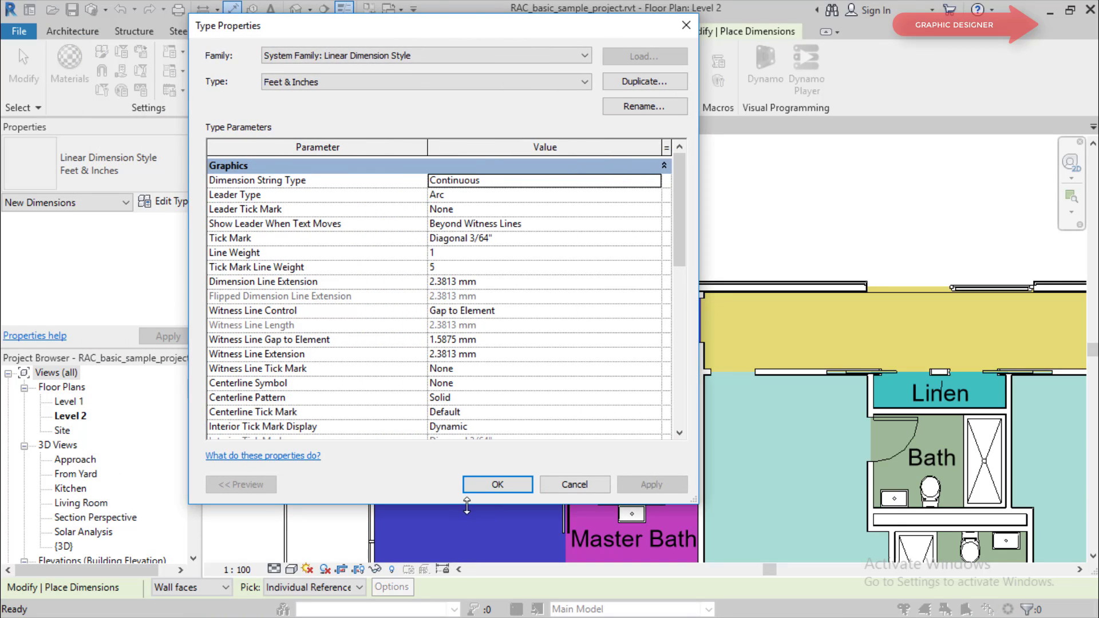
{"action": "left_click_drag", "start_coordinate": [467, 505], "coordinate": [466, 598]}
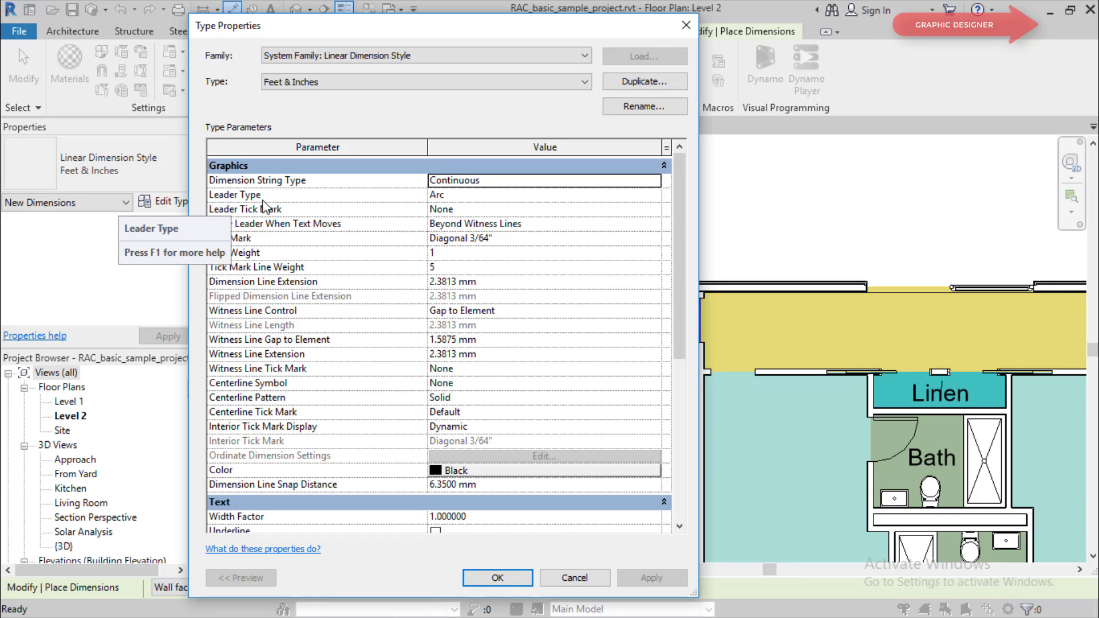
{"action": "left_click", "coordinate": [450, 197]}
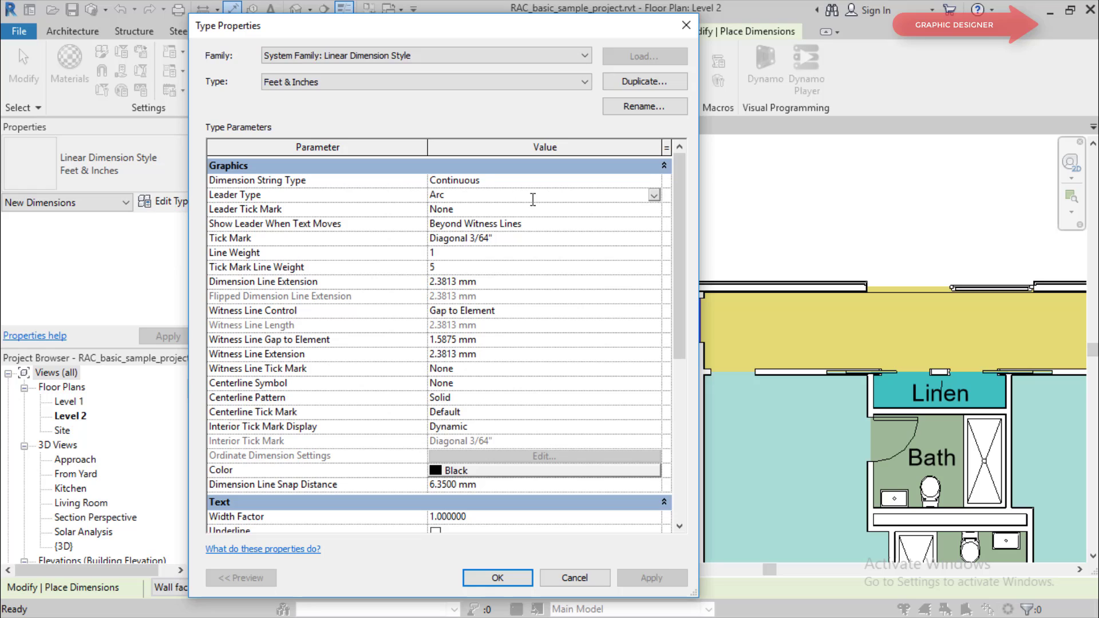
{"action": "left_click", "coordinate": [654, 196]}
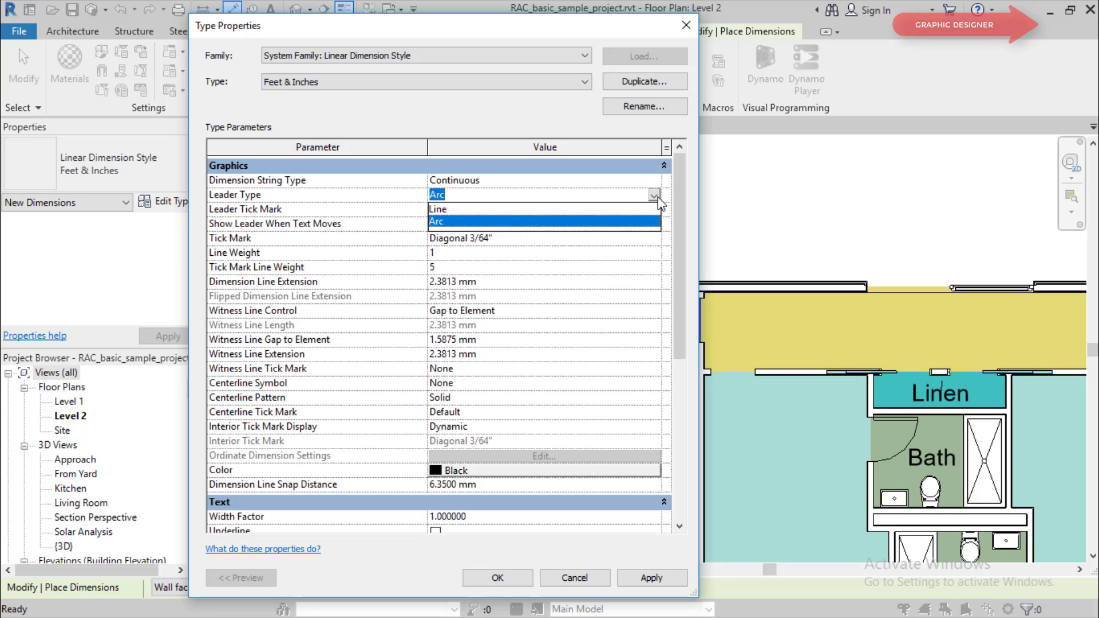
{"action": "left_click", "coordinate": [655, 196]}
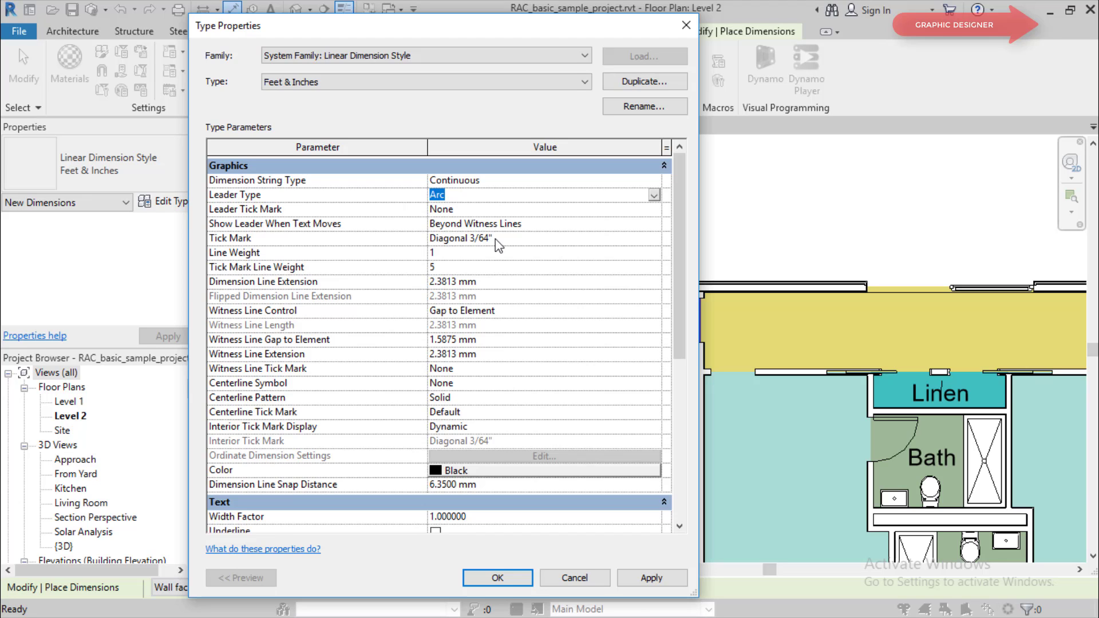
Set the dimension Color parameter to red
{"action": "scroll", "coordinate": [498, 245], "scroll_direction": "down", "scroll_amount": 2}
{"action": "scroll", "coordinate": [547, 345], "scroll_direction": "down", "scroll_amount": 3}
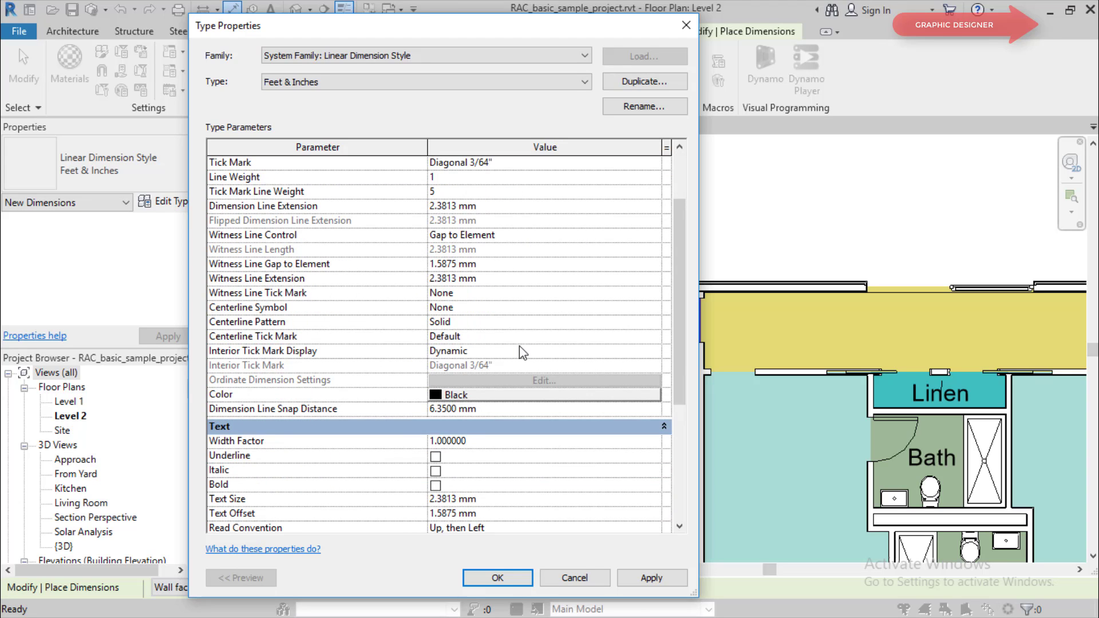
{"action": "scroll", "coordinate": [520, 346], "scroll_direction": "down", "scroll_amount": 2}
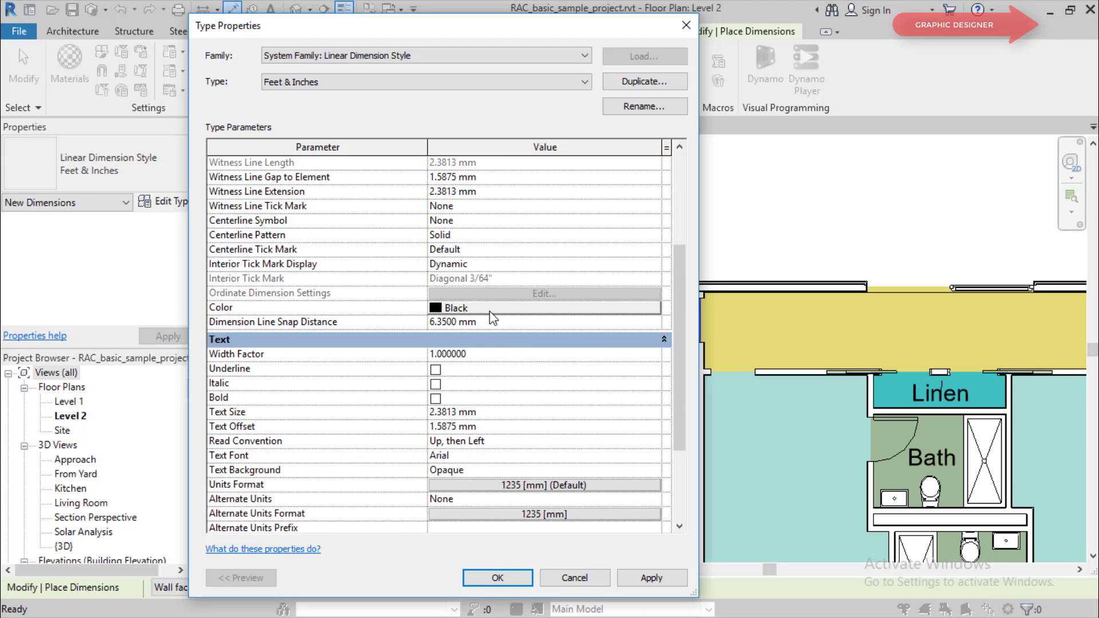
{"action": "left_click", "coordinate": [490, 309]}
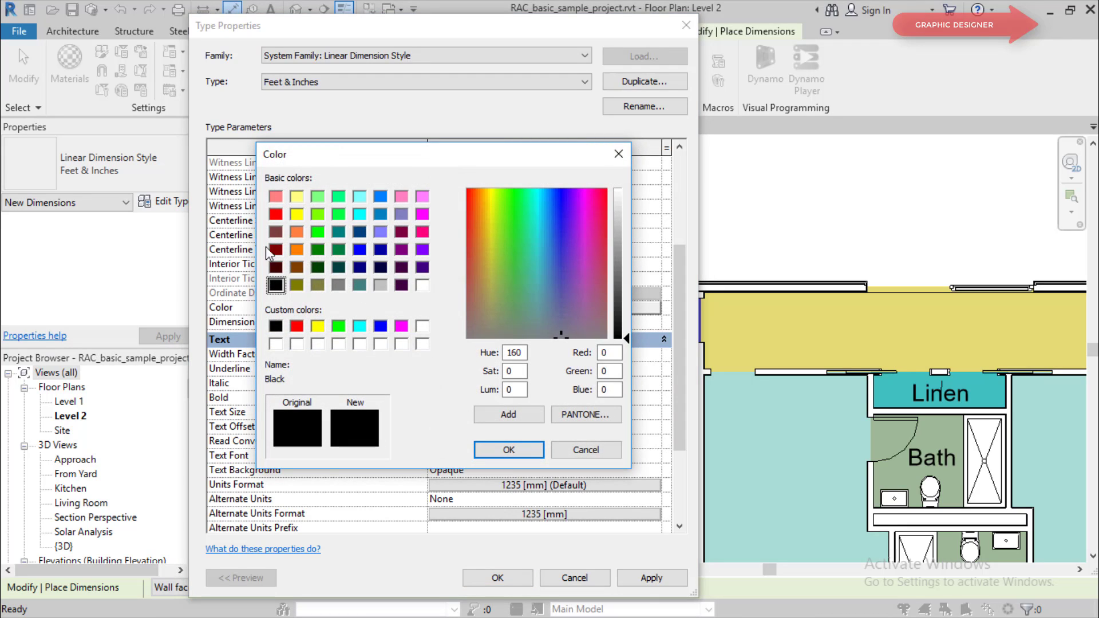
{"action": "left_click", "coordinate": [305, 326]}
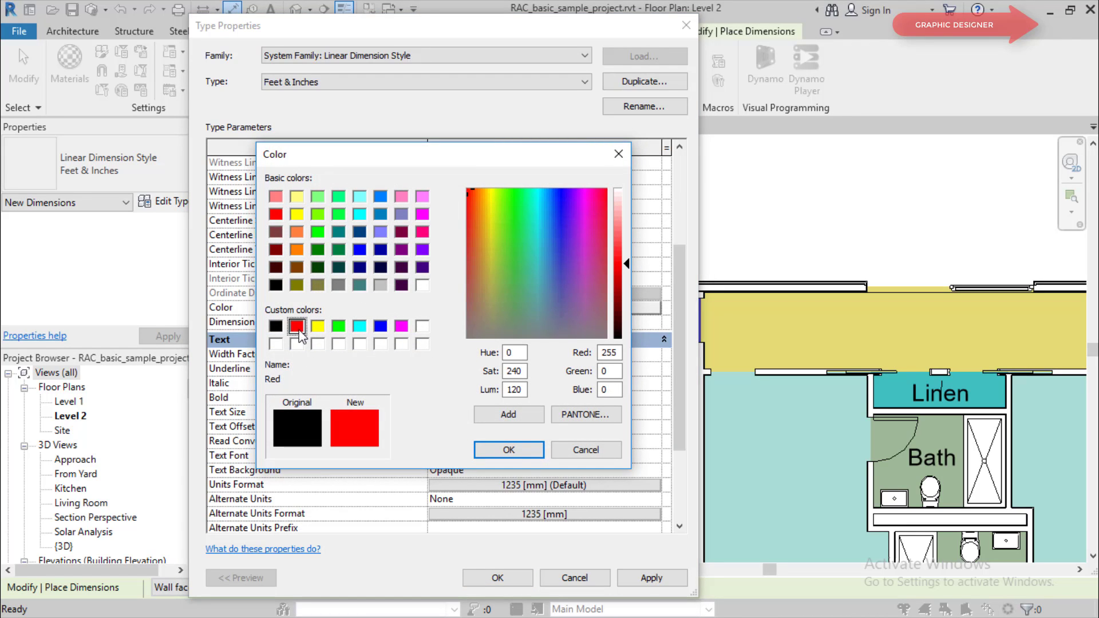
{"action": "left_click", "coordinate": [509, 450]}
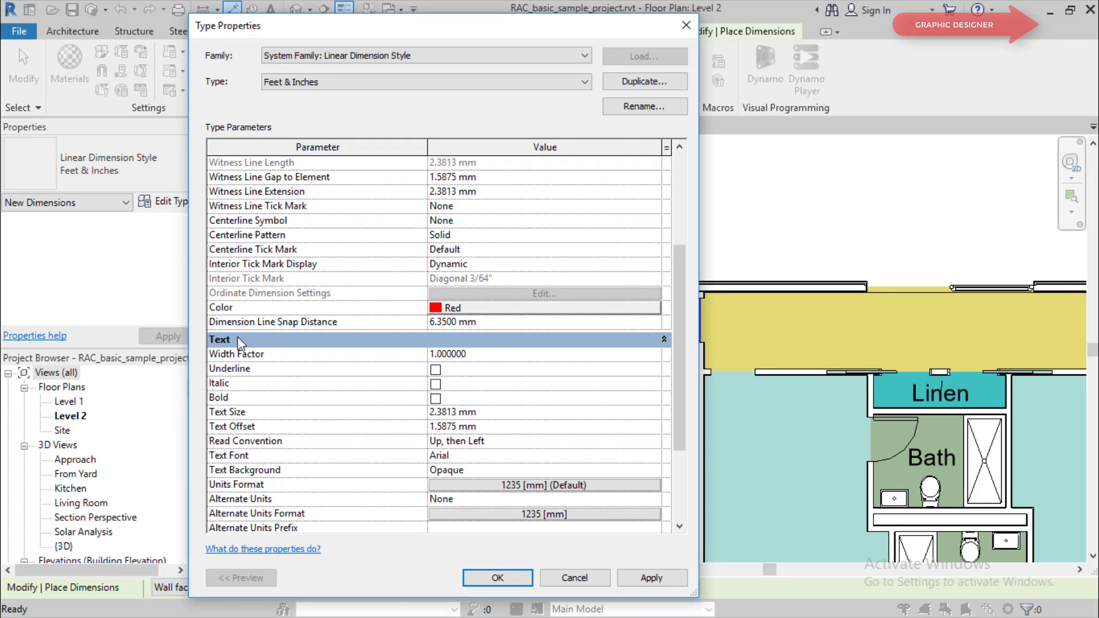
{"action": "left_click_drag", "start_coordinate": [677, 337], "coordinate": [678, 385]}
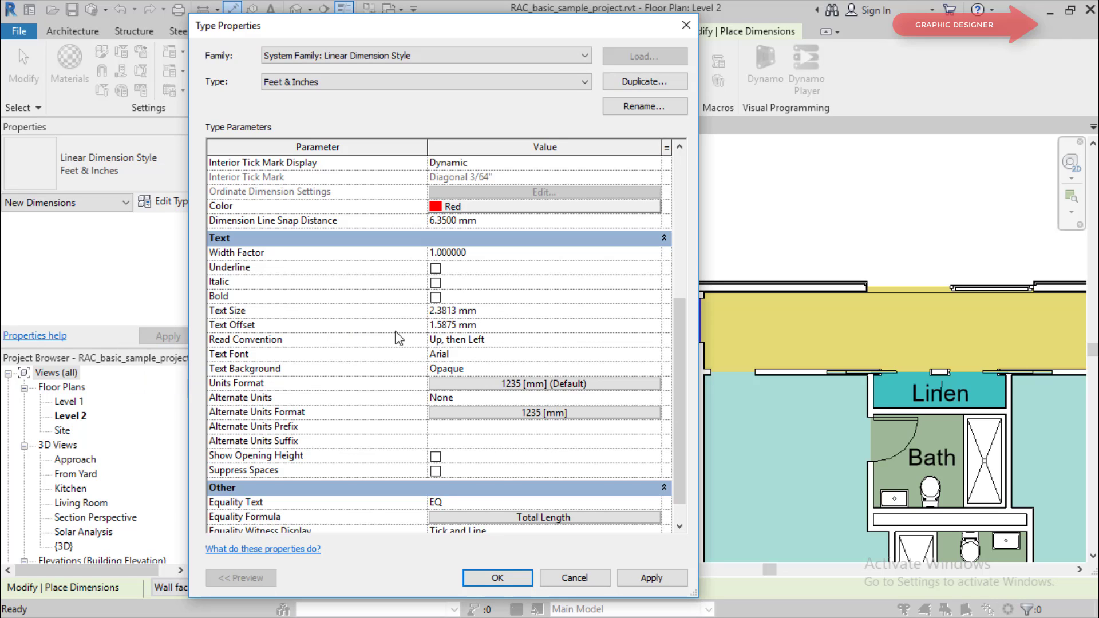
{"action": "scroll", "coordinate": [350, 351], "scroll_direction": "down", "scroll_amount": 1}
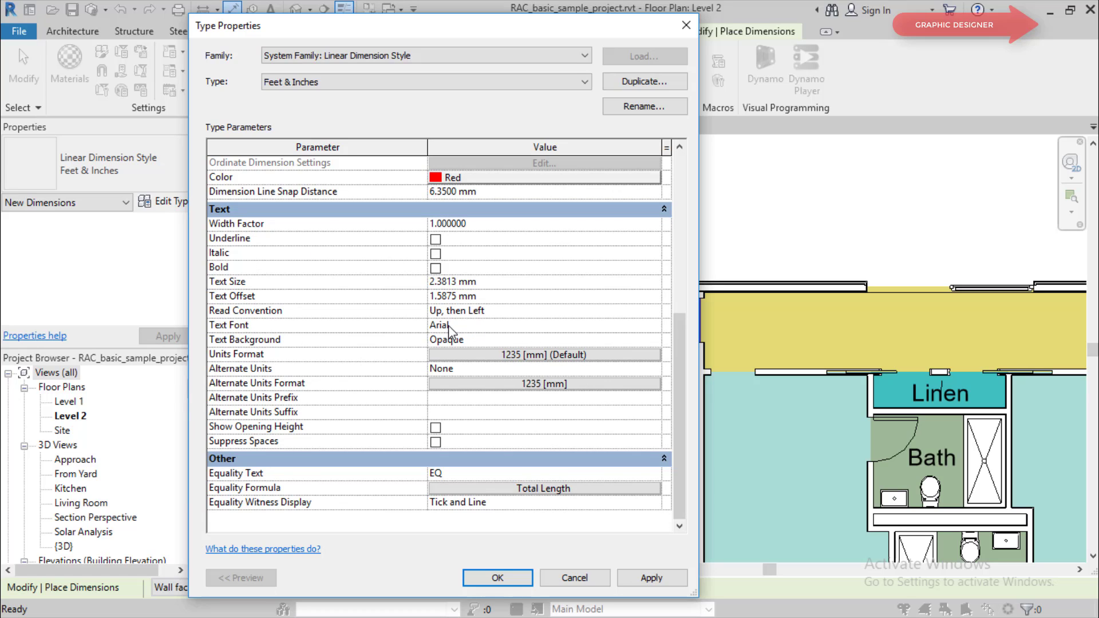
{"action": "left_click", "coordinate": [549, 325]}
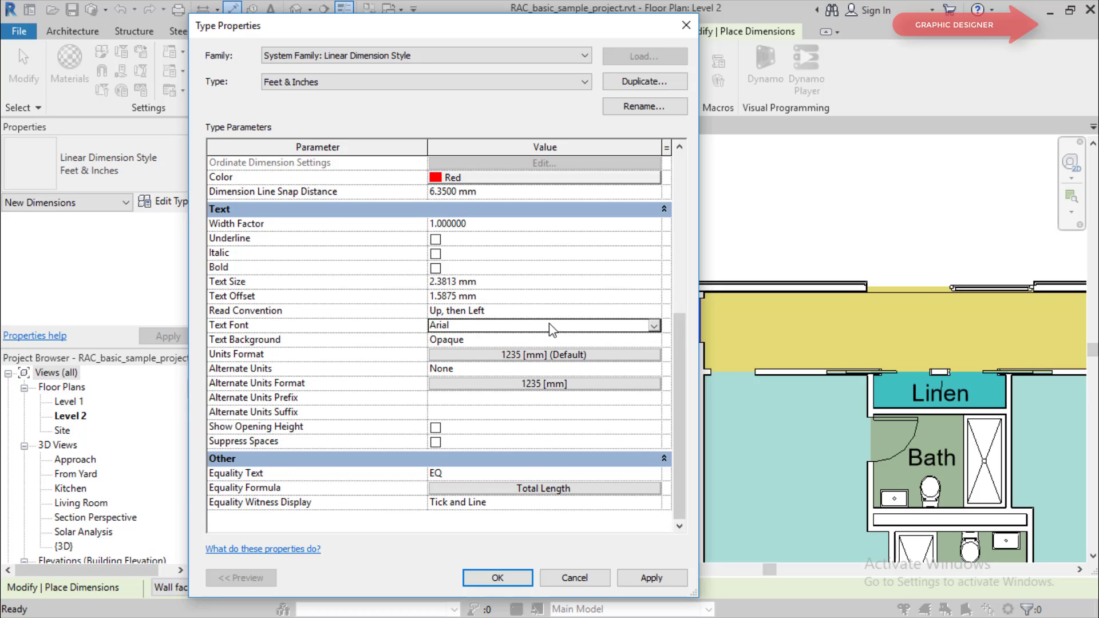
{"action": "left_click", "coordinate": [654, 326]}
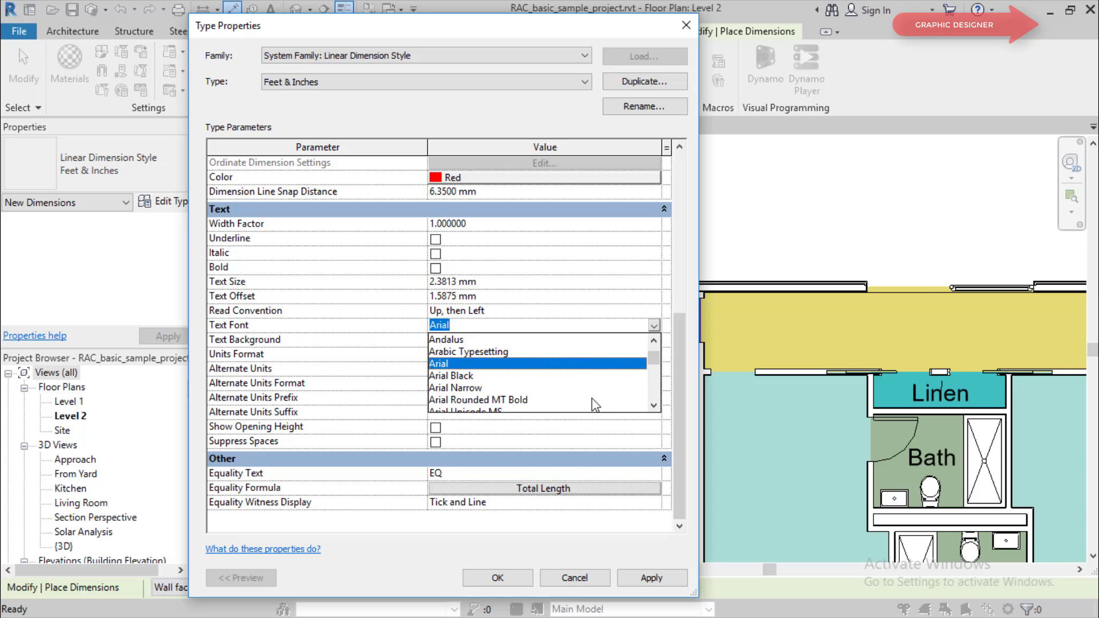
{"action": "scroll", "coordinate": [596, 378], "scroll_direction": "down", "scroll_amount": 3}
{"action": "scroll", "coordinate": [596, 378], "scroll_direction": "down", "scroll_amount": 3}
{"action": "scroll", "coordinate": [596, 378], "scroll_direction": "down", "scroll_amount": 3}
{"action": "scroll", "coordinate": [596, 378], "scroll_direction": "down", "scroll_amount": 1}
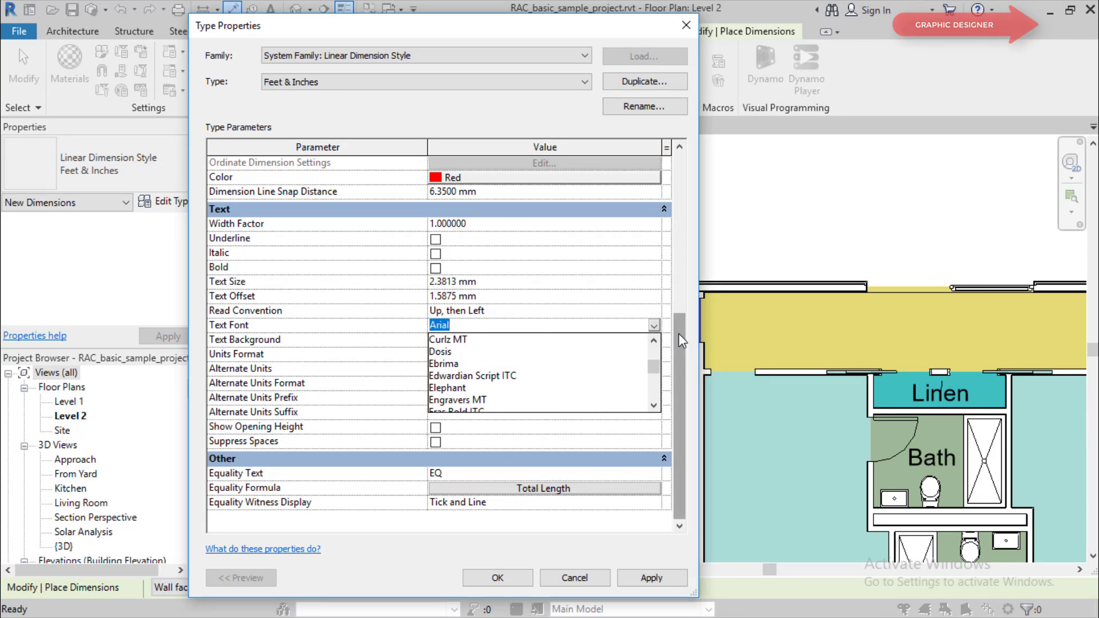
{"action": "left_click", "coordinate": [654, 325]}
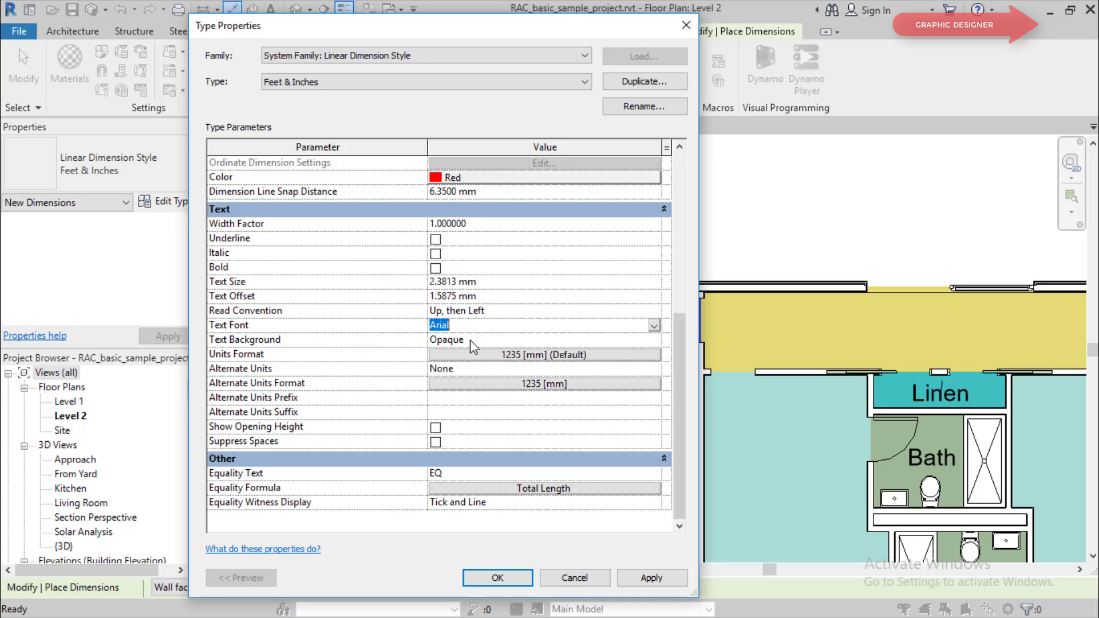
{"action": "left_click", "coordinate": [646, 336]}
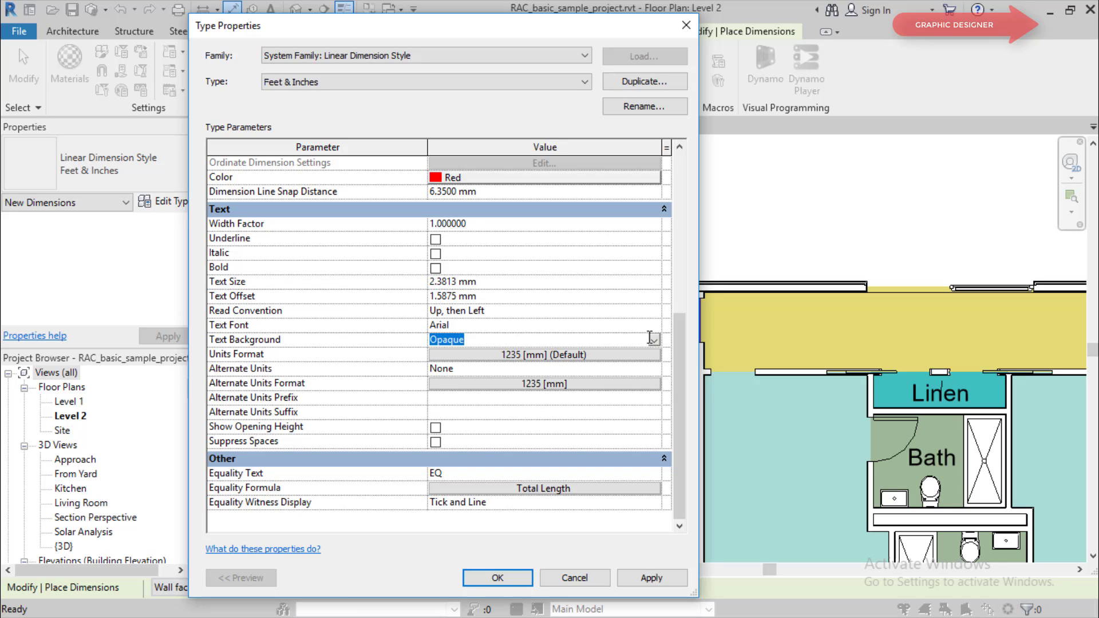
{"action": "left_click", "coordinate": [654, 340]}
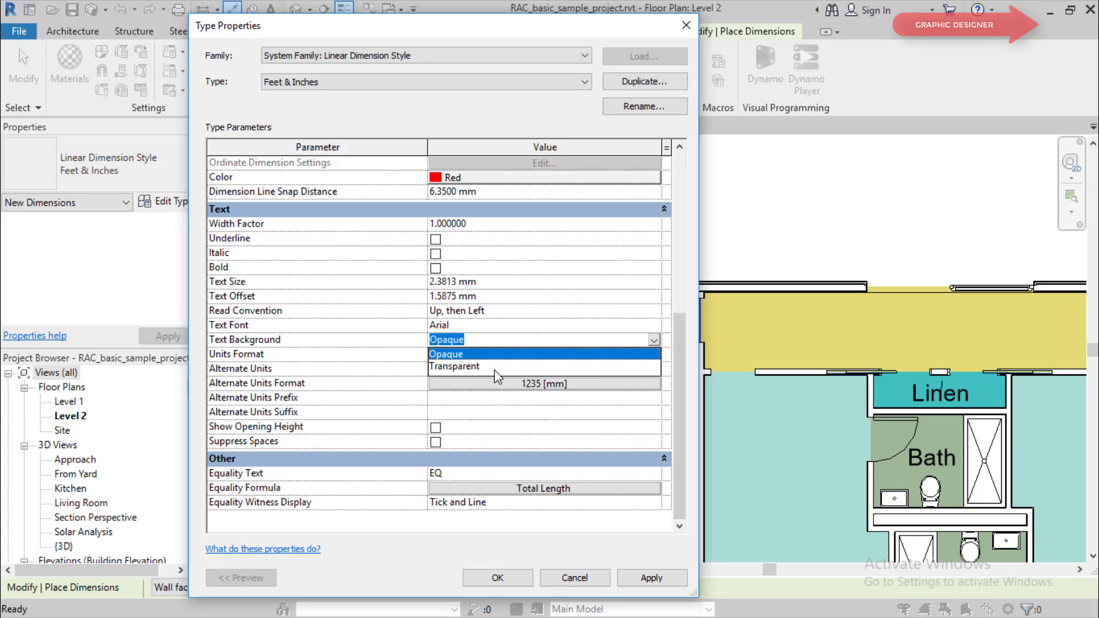
{"action": "left_click", "coordinate": [509, 343]}
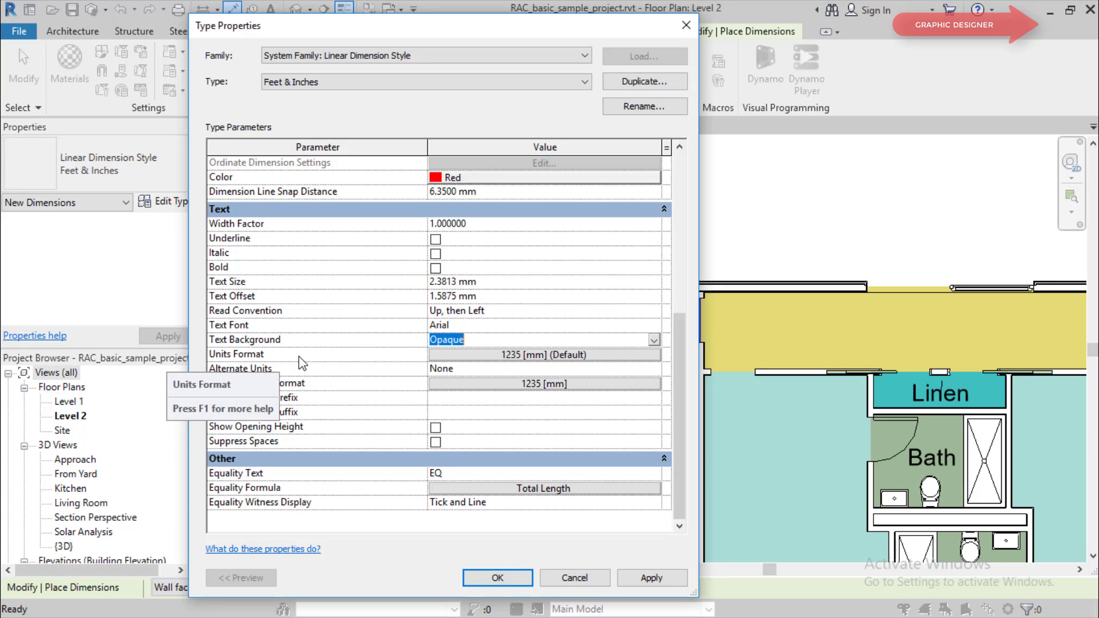
Keep Units Format on project settings, then apply the red style and close Type Properties
{"action": "left_click", "coordinate": [555, 356]}
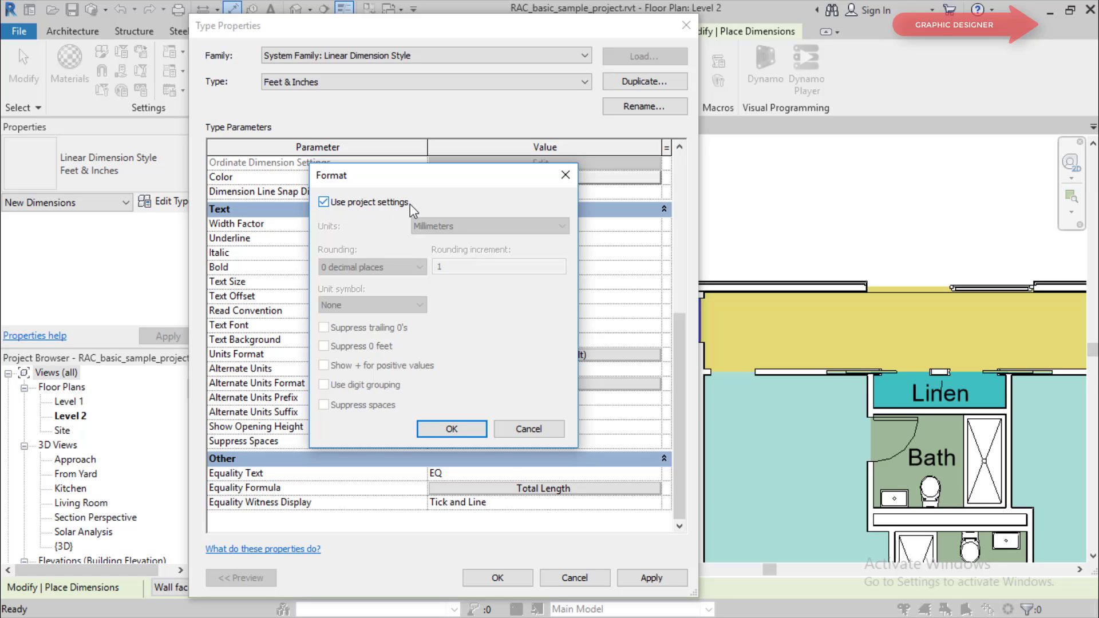
{"action": "left_click", "coordinate": [436, 434]}
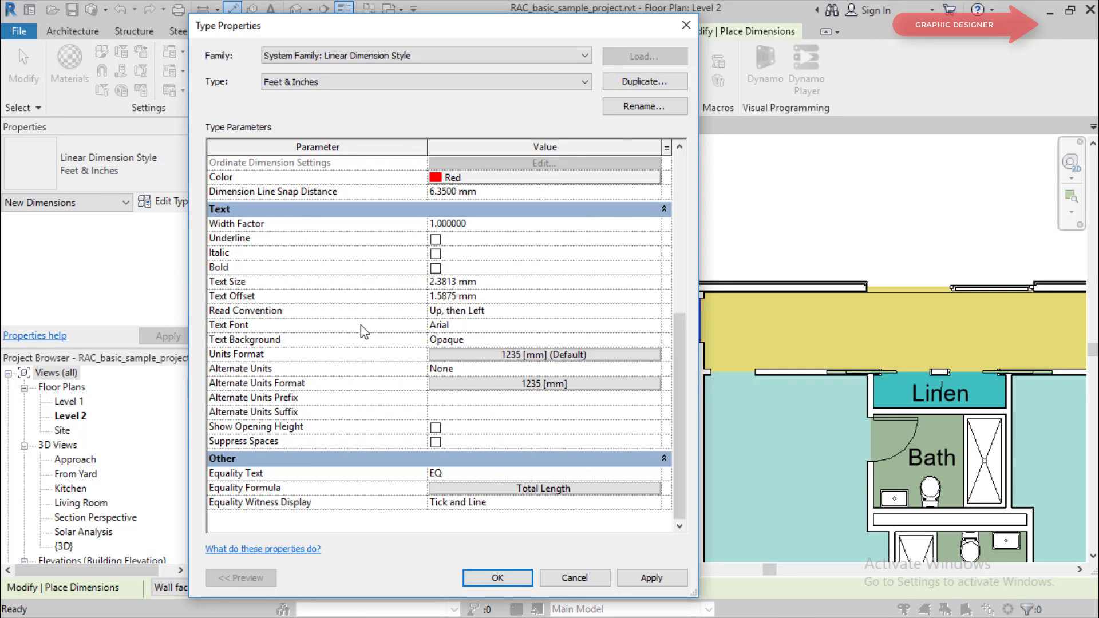
{"action": "scroll", "coordinate": [390, 322], "scroll_direction": "up", "scroll_amount": 1}
{"action": "scroll", "coordinate": [390, 321], "scroll_direction": "up", "scroll_amount": 5}
{"action": "scroll", "coordinate": [389, 373], "scroll_direction": "down", "scroll_amount": 3}
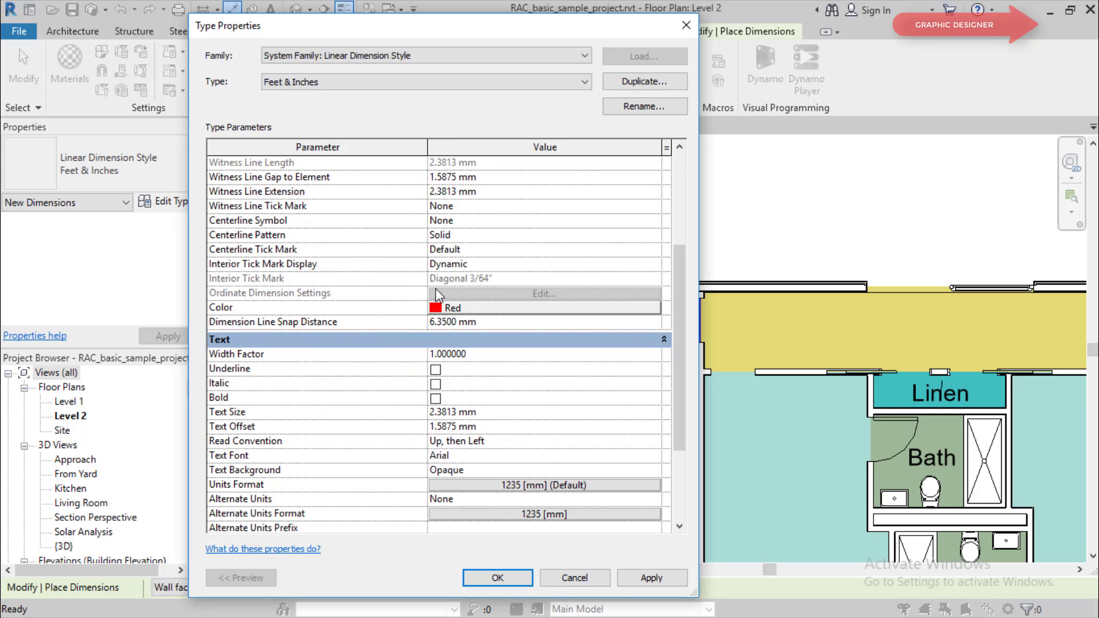
{"action": "left_click", "coordinate": [662, 580]}
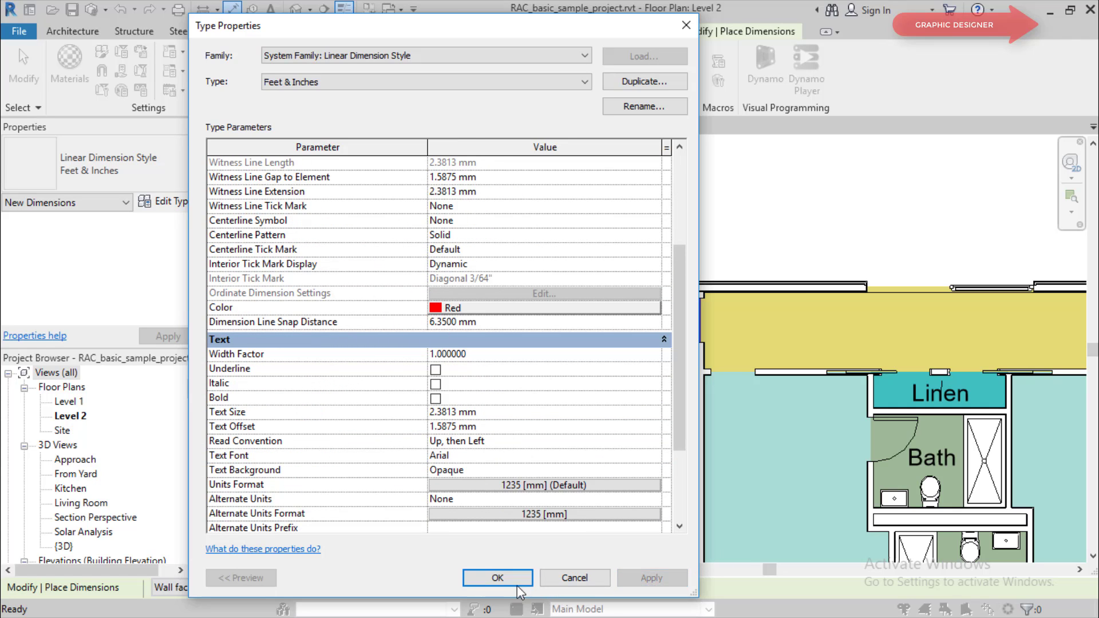
{"action": "left_click", "coordinate": [511, 583]}
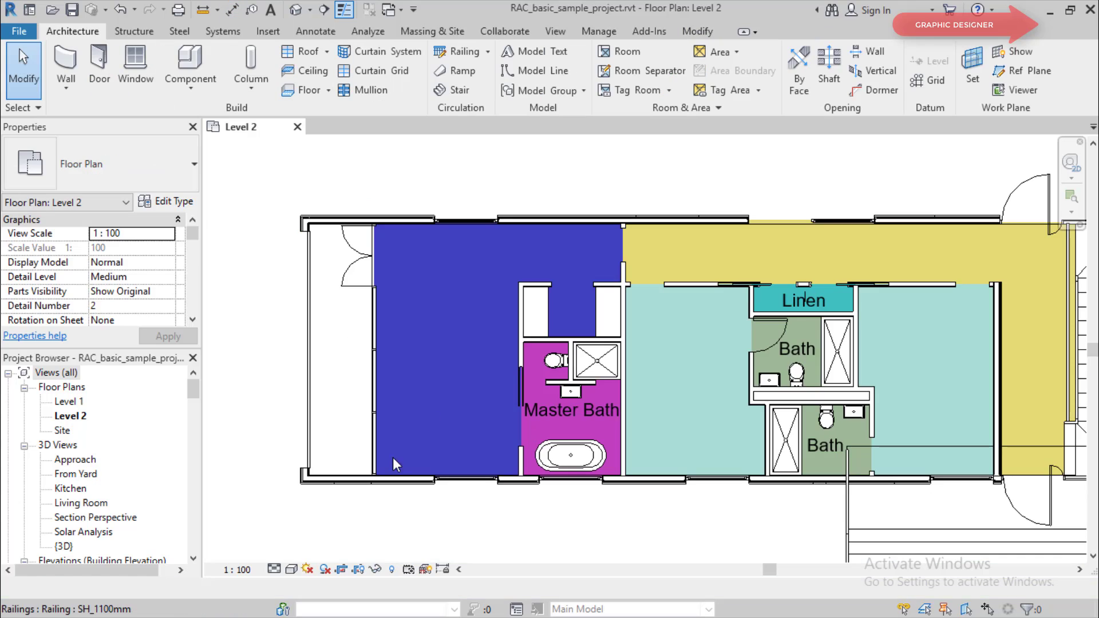
Add another aligned 3202 dimension from the left wall, placed above the top wall
{"action": "left_click", "coordinate": [317, 32]}
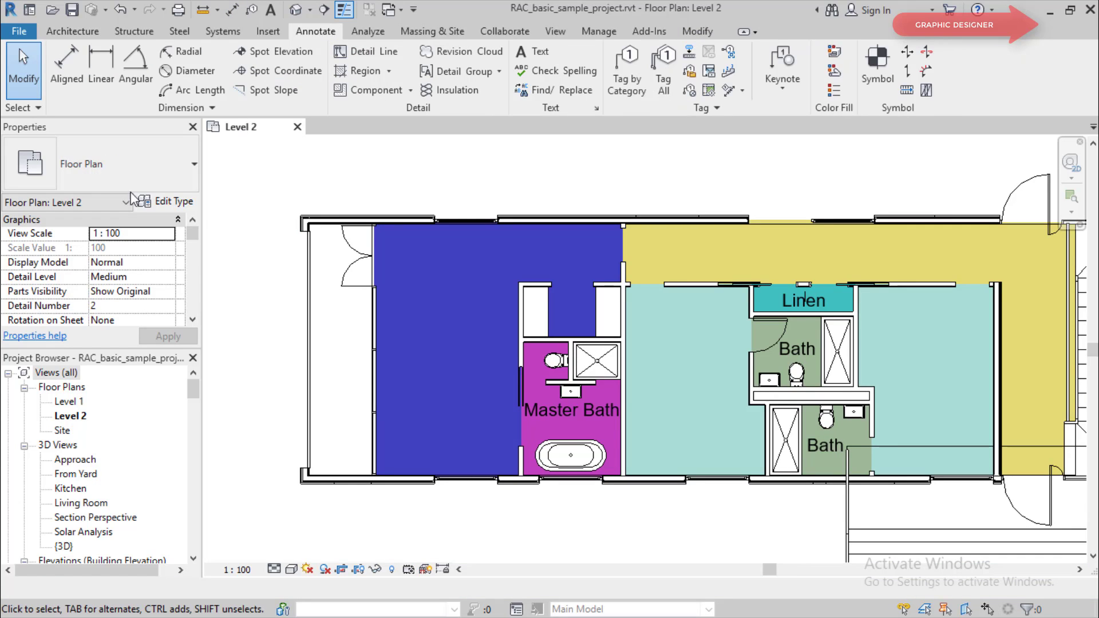
{"action": "left_click", "coordinate": [67, 60]}
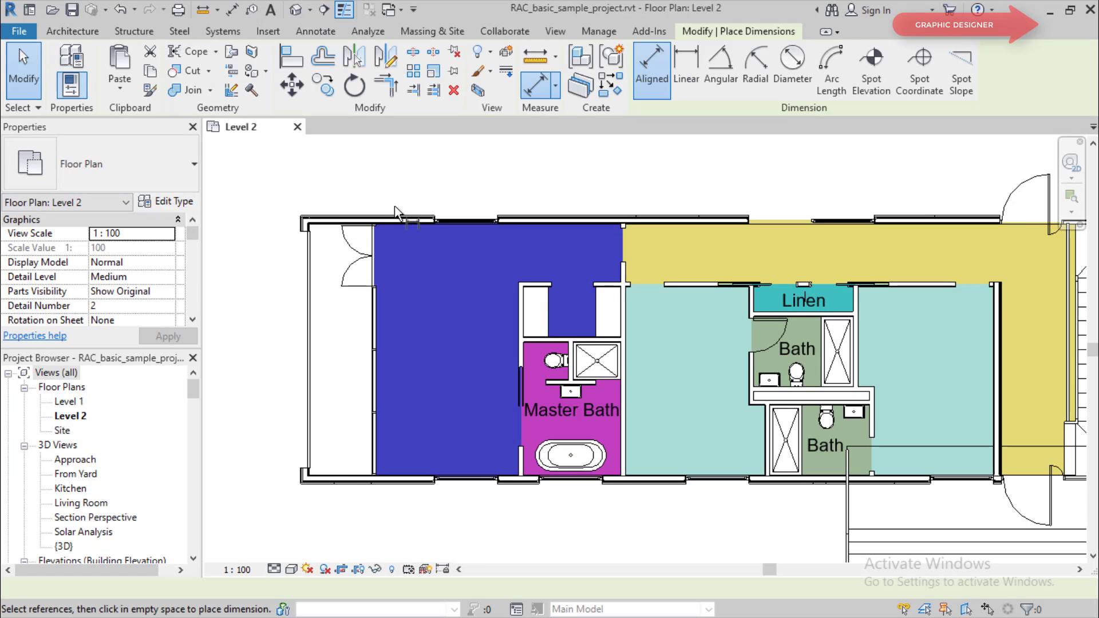
{"action": "scroll", "coordinate": [388, 206], "scroll_direction": "up", "scroll_amount": 1}
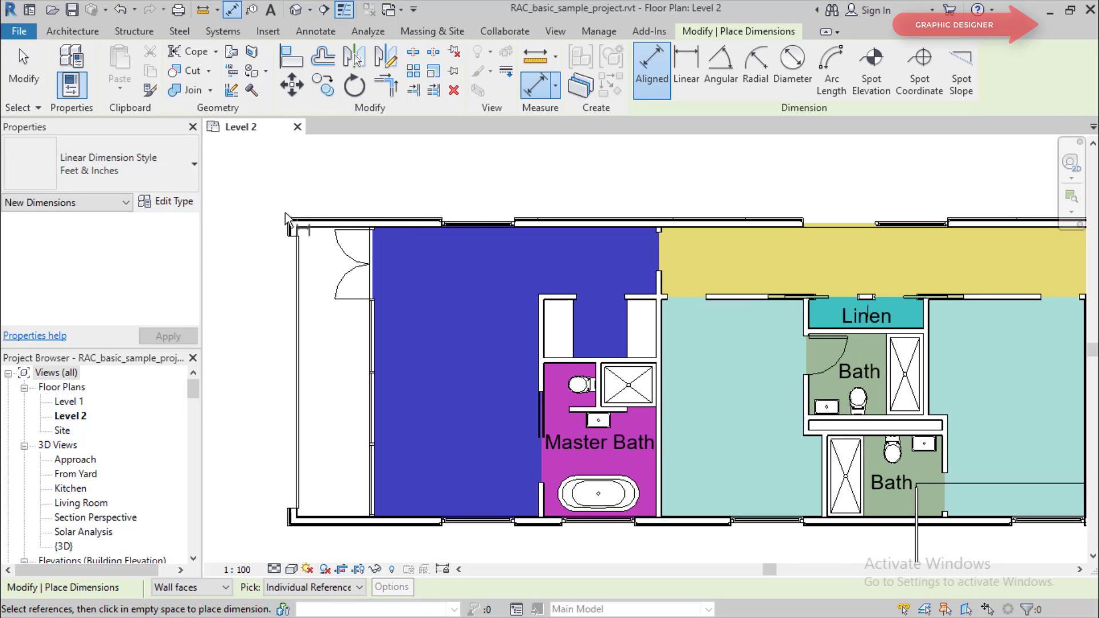
{"action": "left_click", "coordinate": [286, 213]}
{"action": "left_click", "coordinate": [444, 215]}
{"action": "left_click", "coordinate": [437, 184]}
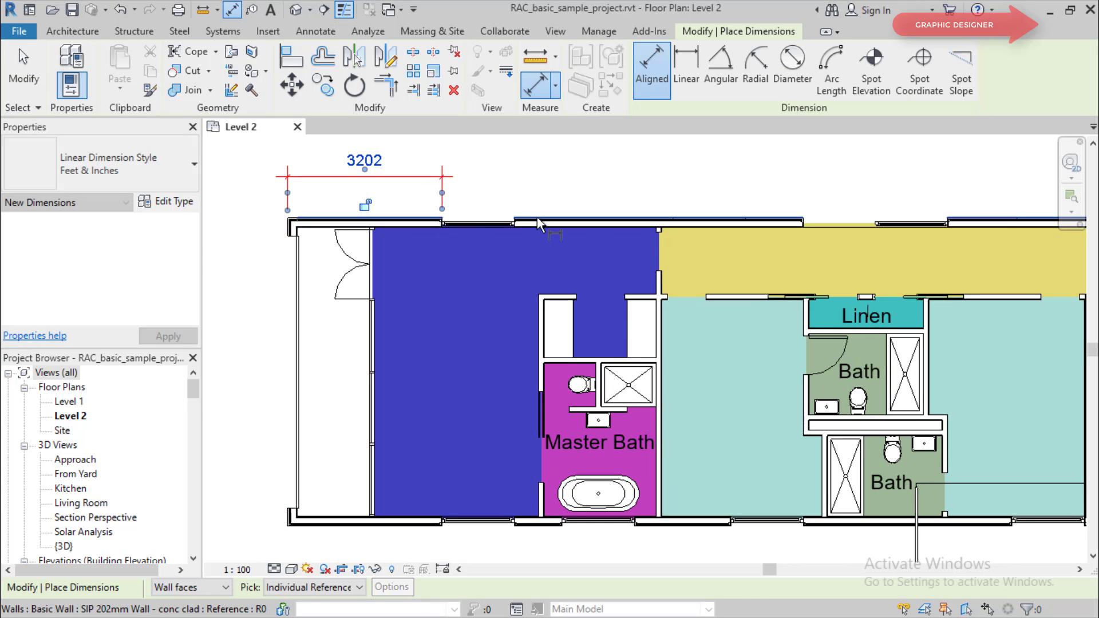
Dimension the window opening width, 1500, between its left and right edges above the wall
{"action": "scroll", "coordinate": [537, 217], "scroll_direction": "up", "scroll_amount": 2}
{"action": "scroll", "coordinate": [537, 217], "scroll_direction": "up", "scroll_amount": 1}
{"action": "scroll", "coordinate": [332, 204], "scroll_direction": "up", "scroll_amount": 1}
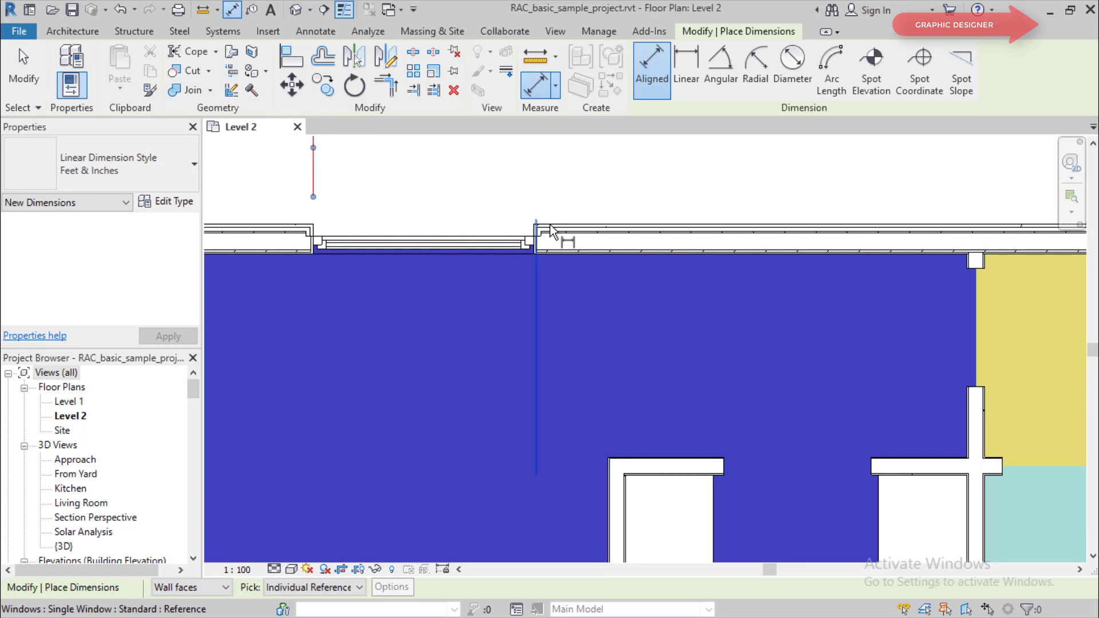
{"action": "left_click", "coordinate": [313, 229]}
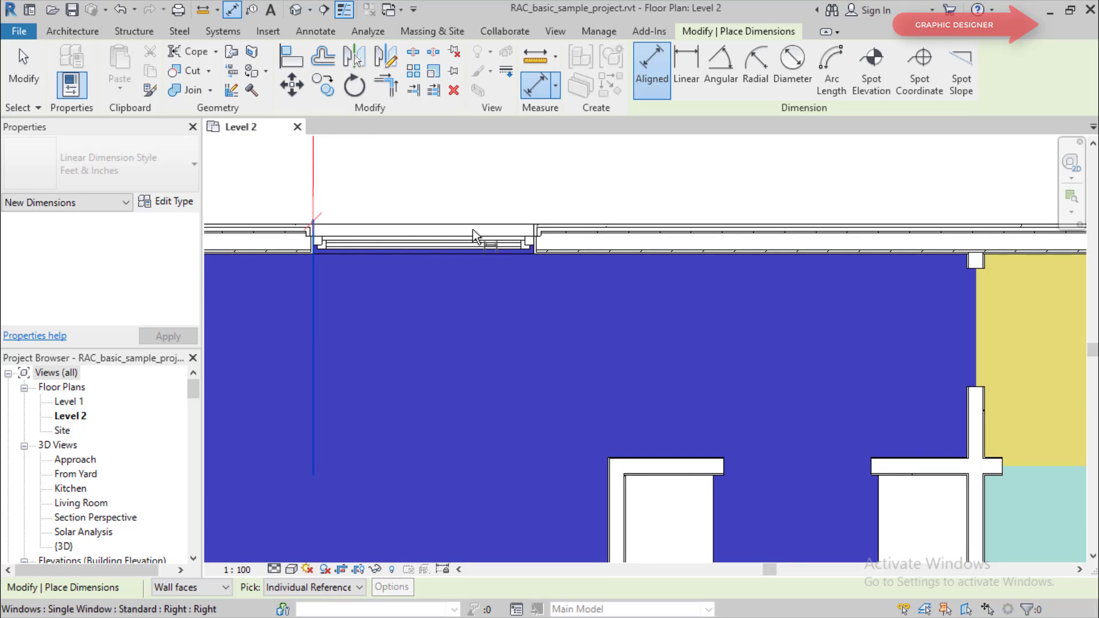
{"action": "left_click", "coordinate": [534, 229]}
{"action": "scroll", "coordinate": [541, 166], "scroll_direction": "down", "scroll_amount": 1}
{"action": "middle_click_drag", "start_coordinate": [538, 172], "coordinate": [532, 247]}
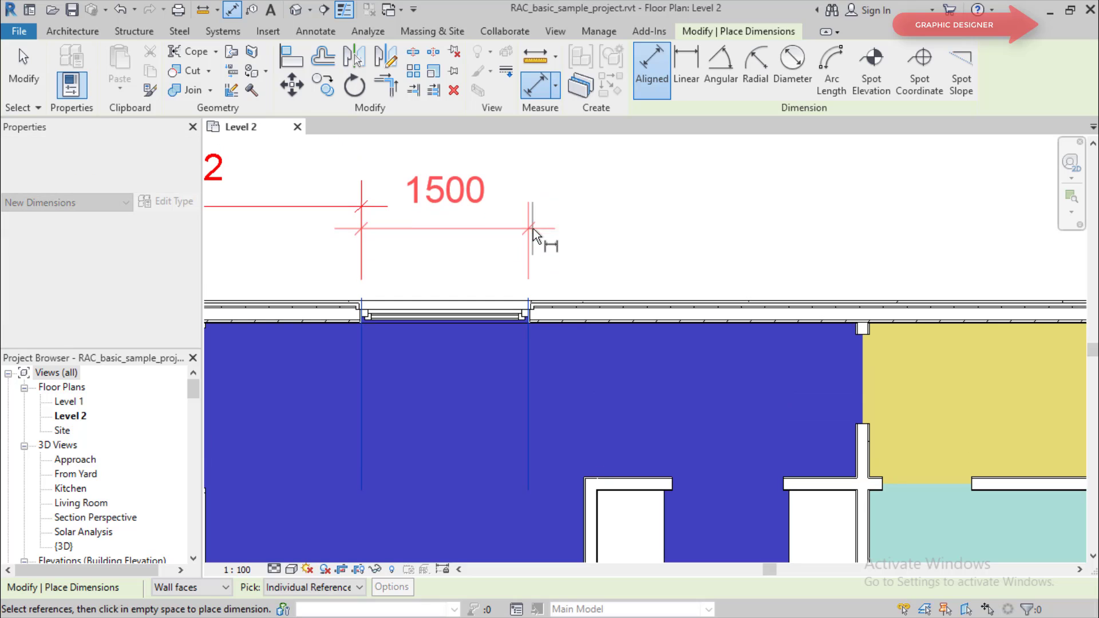
{"action": "left_click", "coordinate": [533, 202]}
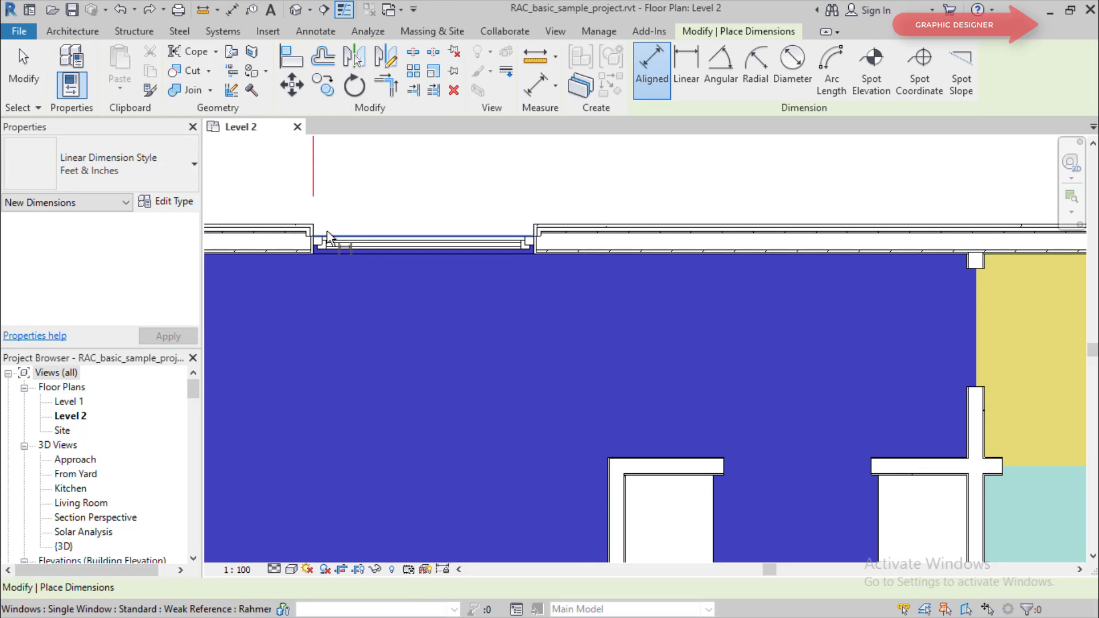
Add a 1440 aligned dimension beside the window, above the top wall
{"action": "left_click", "coordinate": [532, 229]}
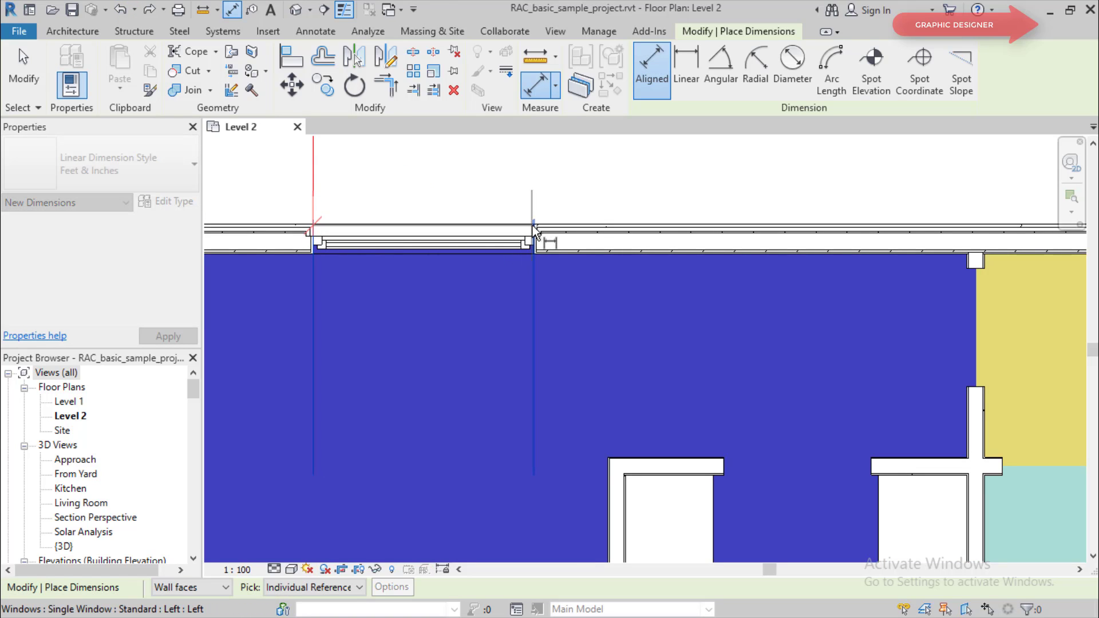
{"action": "left_click", "coordinate": [524, 235]}
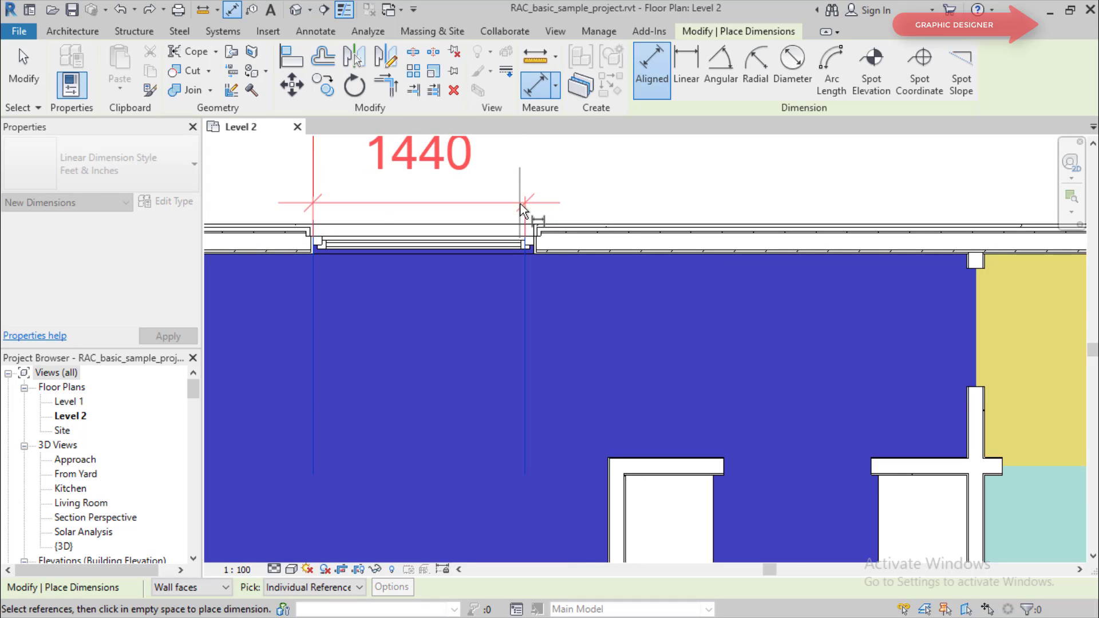
{"action": "scroll", "coordinate": [525, 246], "scroll_direction": "down", "scroll_amount": 2}
{"action": "left_click", "coordinate": [517, 245]}
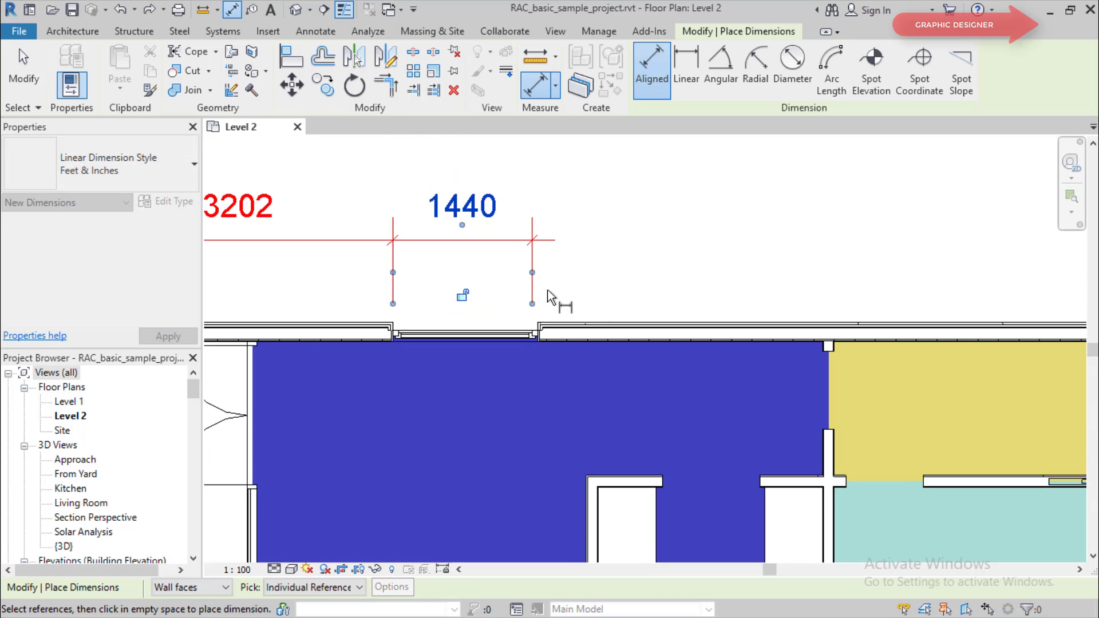
{"action": "scroll", "coordinate": [541, 331], "scroll_direction": "up", "scroll_amount": 1}
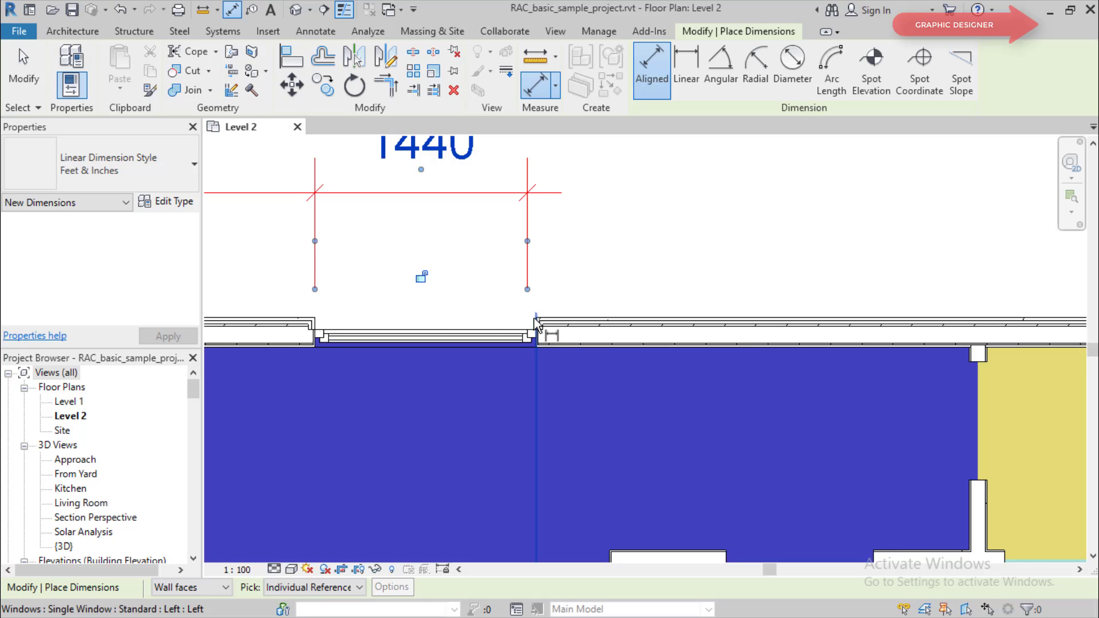
{"action": "scroll", "coordinate": [541, 331], "scroll_direction": "up", "scroll_amount": 1}
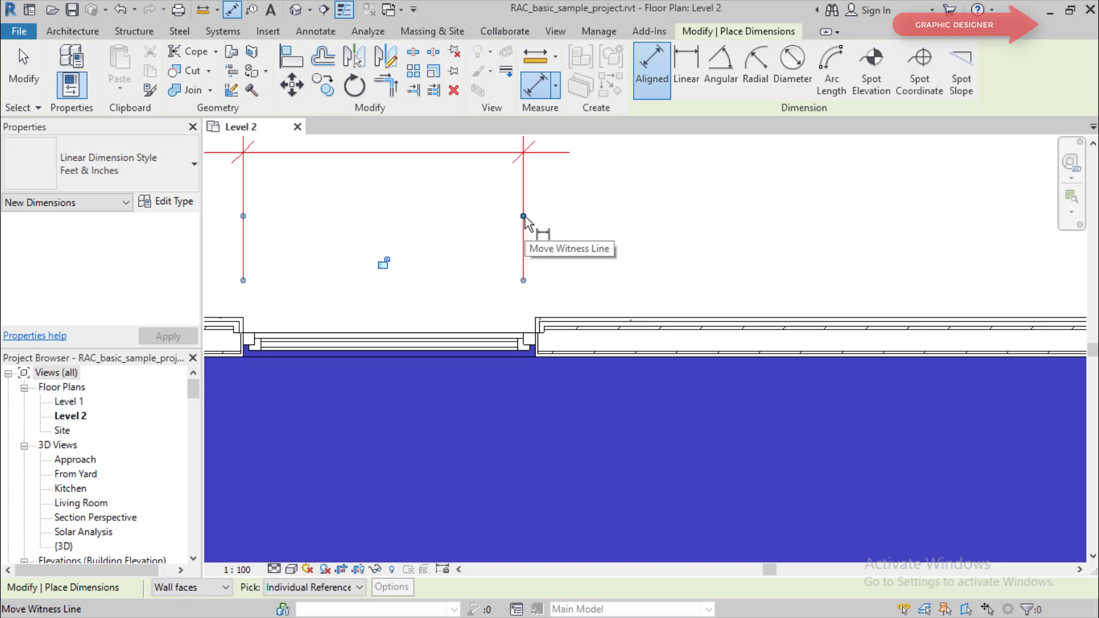
Snap the dimension's right witness line onto the window edge and finish dimensioning
{"action": "left_click", "coordinate": [524, 216]}
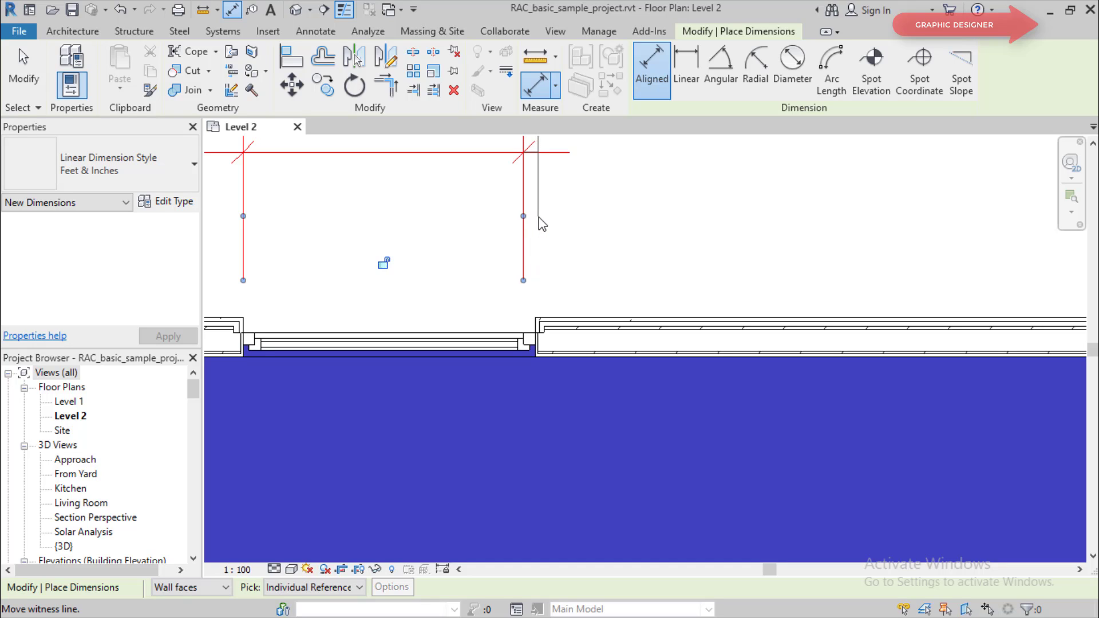
{"action": "left_click", "coordinate": [536, 318]}
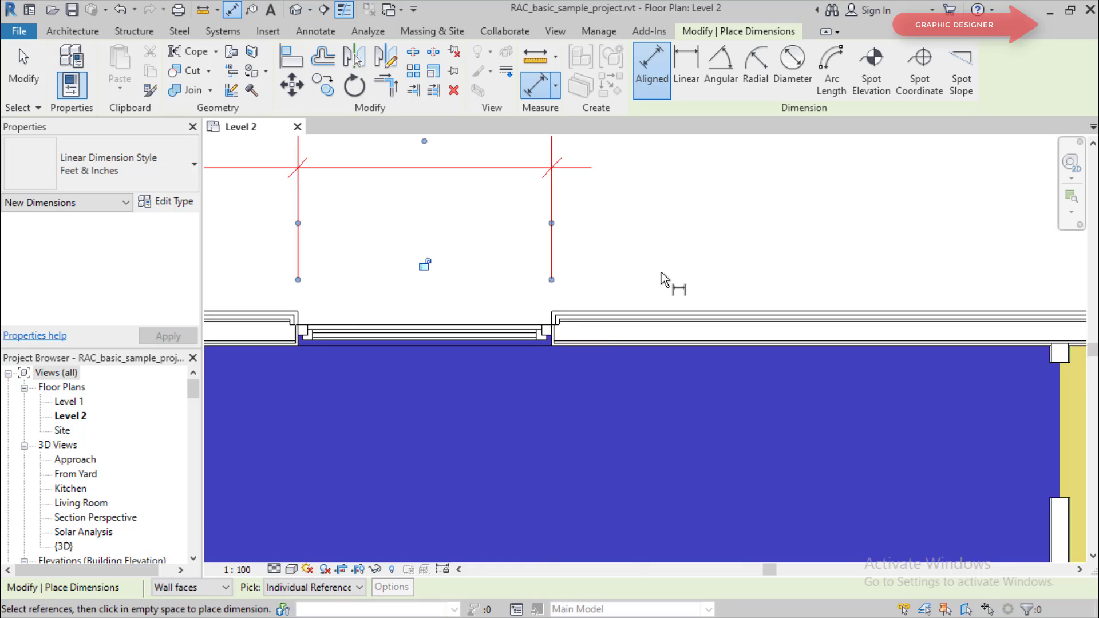
{"action": "scroll", "coordinate": [665, 289], "scroll_direction": "down", "scroll_amount": 2}
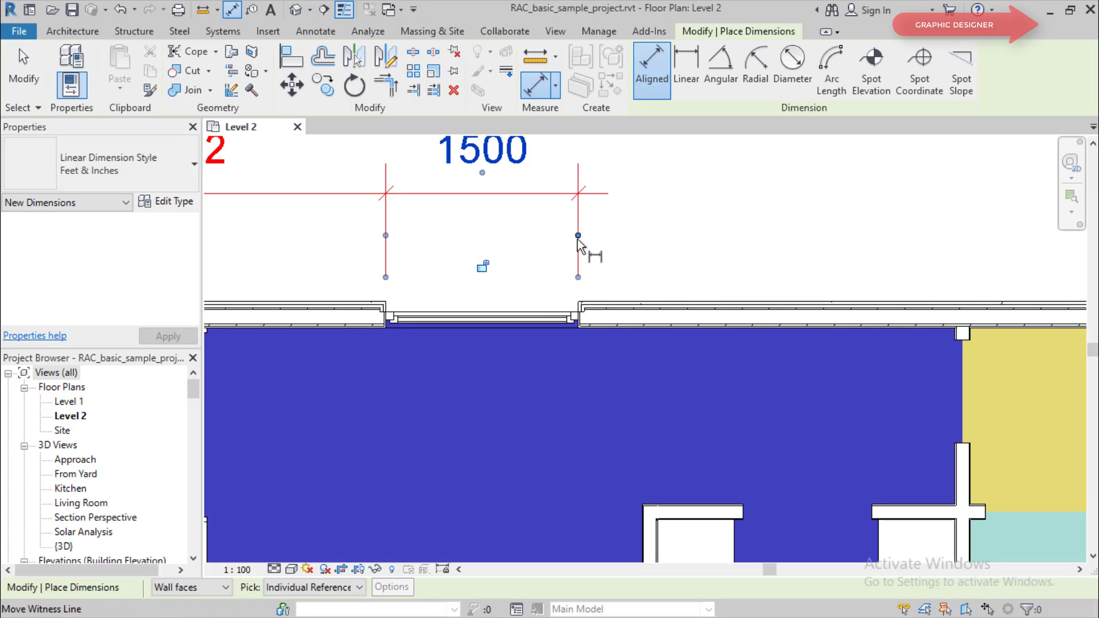
{"action": "scroll", "coordinate": [578, 235], "scroll_direction": "down", "scroll_amount": 3}
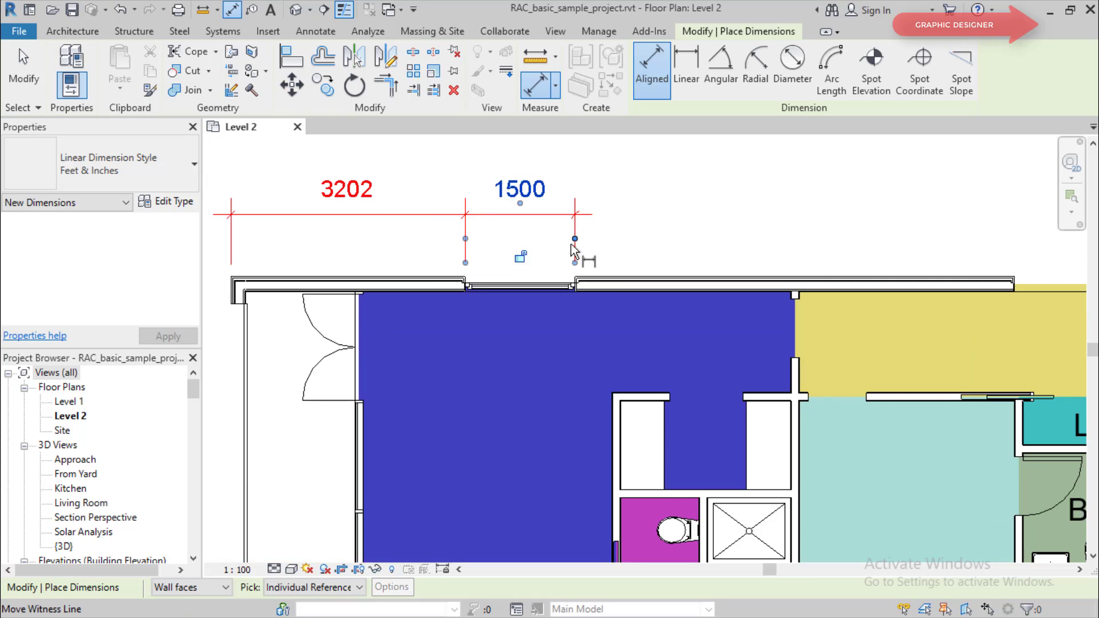
{"action": "middle_click_drag", "start_coordinate": [578, 235], "coordinate": [422, 245]}
{"action": "scroll", "coordinate": [422, 245], "scroll_direction": "up", "scroll_amount": 2}
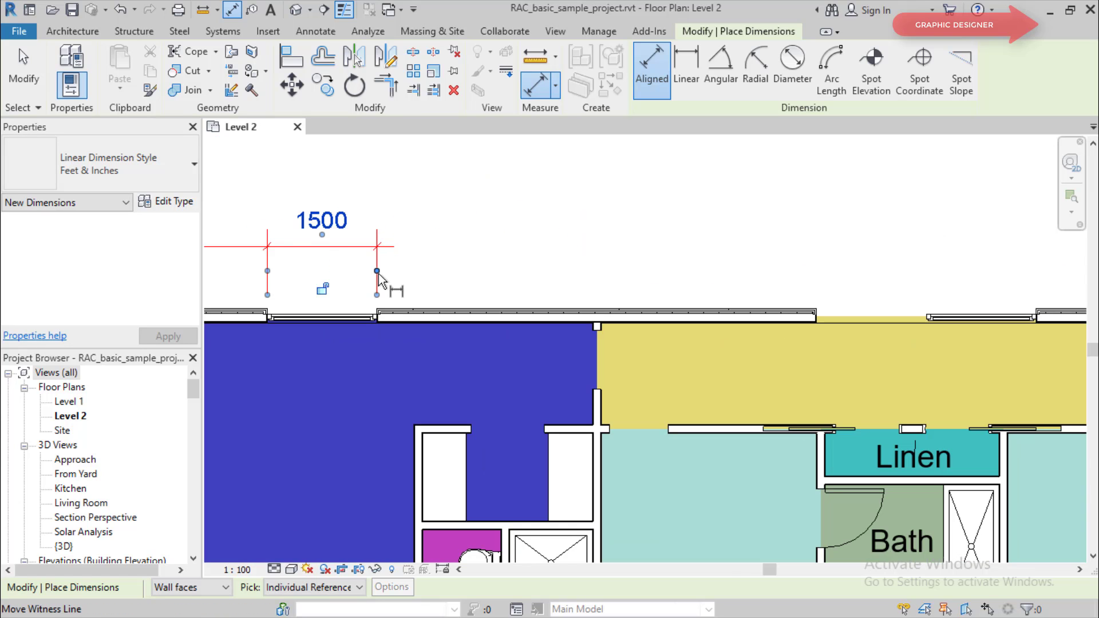
{"action": "key", "text": "Escape"}
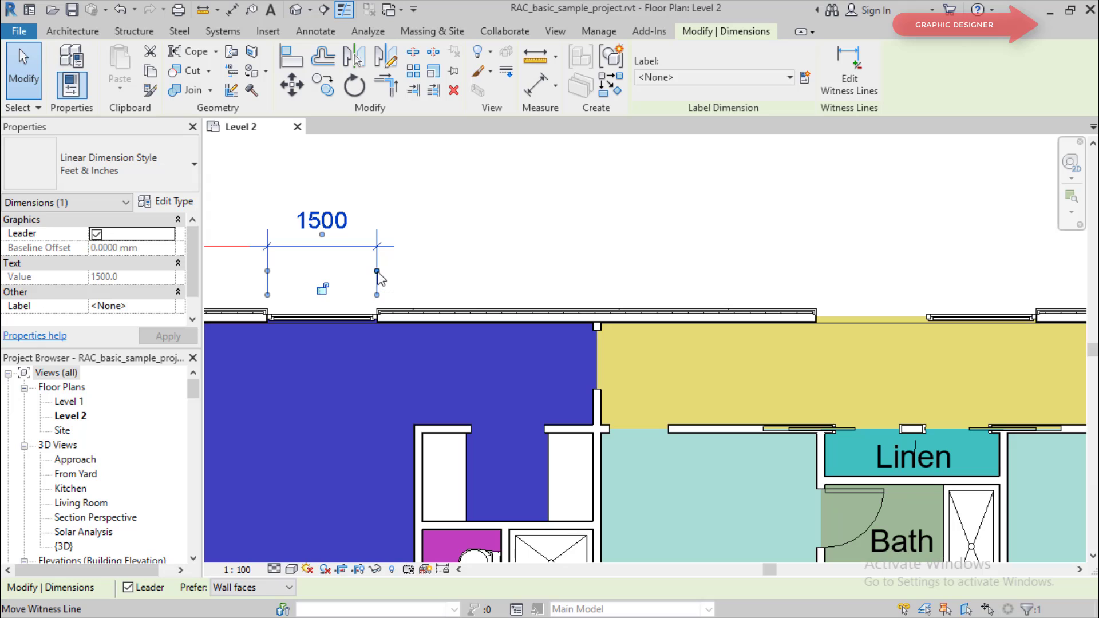
Stretch the 1500 dimension's right witness line to the top wall's end, making 7500
{"action": "left_click_drag", "start_coordinate": [377, 270], "coordinate": [817, 309]}
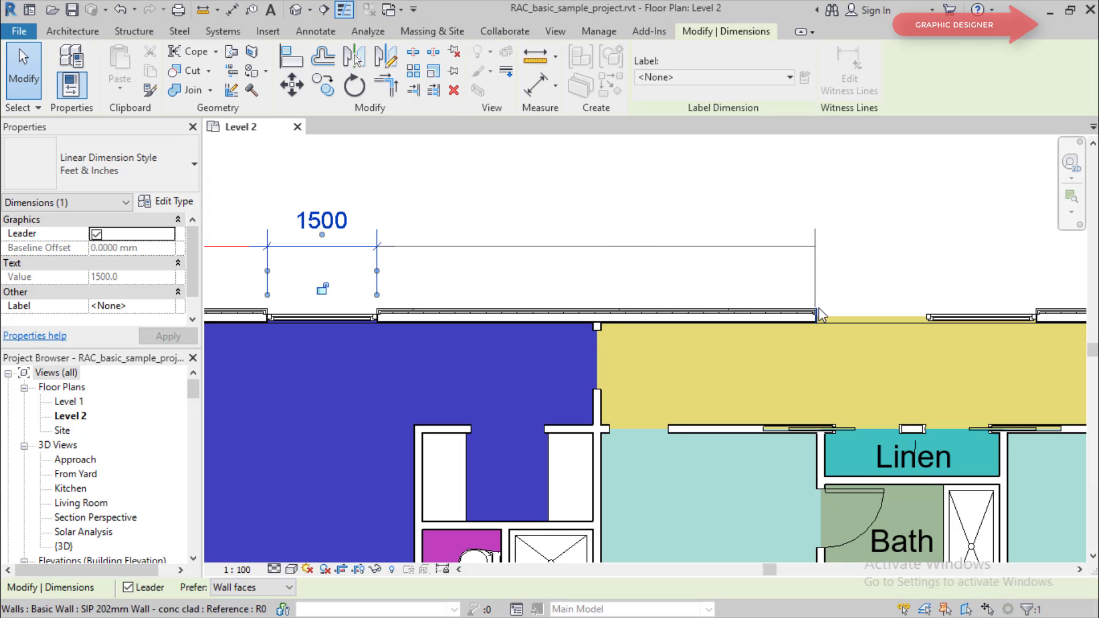
{"action": "left_click_drag", "start_coordinate": [819, 309], "coordinate": [817, 312]}
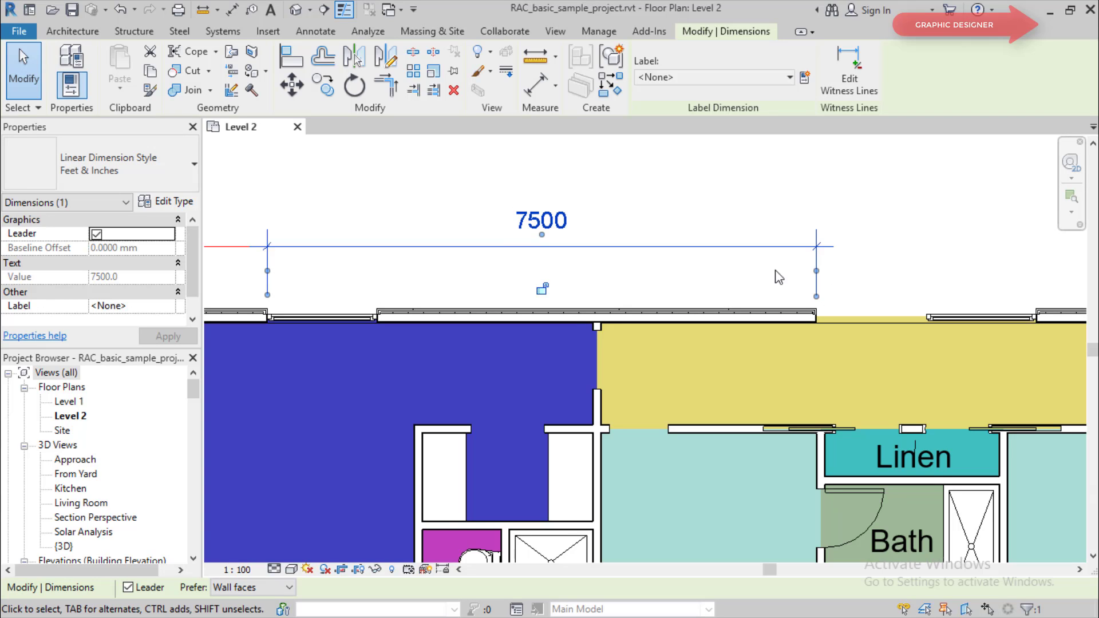
{"action": "scroll", "coordinate": [591, 214], "scroll_direction": "down", "scroll_amount": 3}
{"action": "scroll", "coordinate": [591, 213], "scroll_direction": "up", "scroll_amount": 1}
{"action": "scroll", "coordinate": [591, 214], "scroll_direction": "up", "scroll_amount": 1}
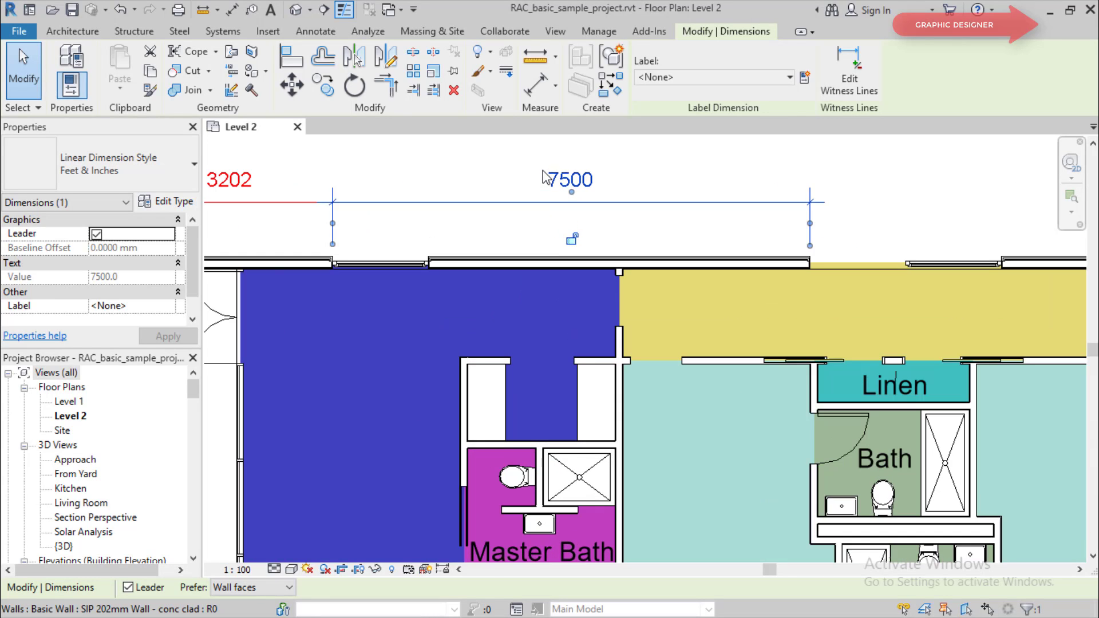
{"action": "scroll", "coordinate": [591, 214], "scroll_direction": "up", "scroll_amount": 1}
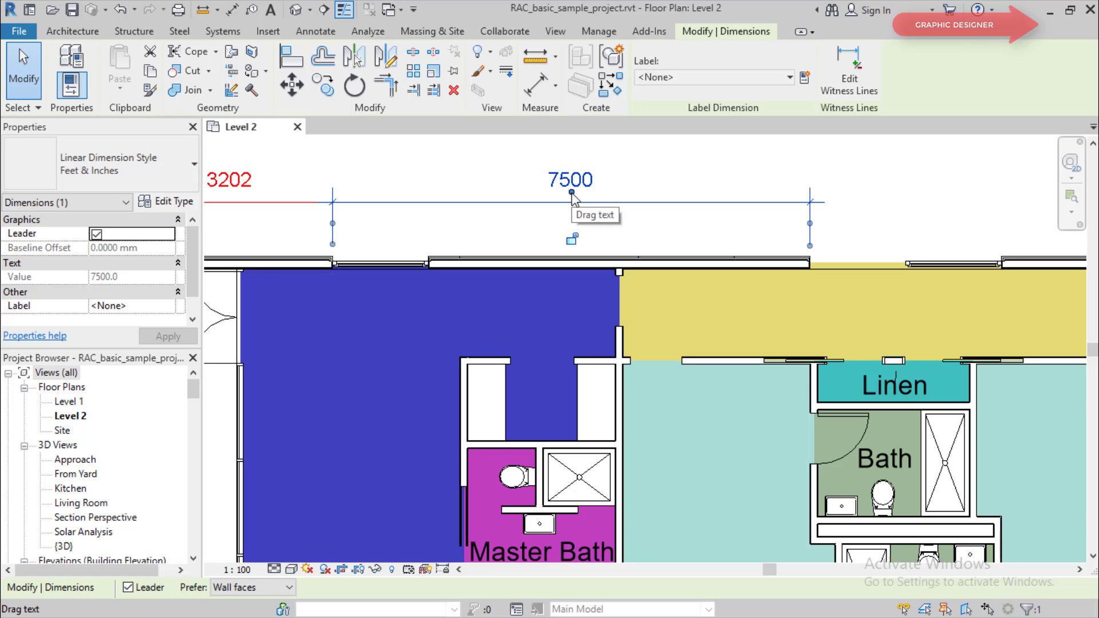
Move the 7500 dimension text up and back onto its line, then delete the dimension
{"action": "left_click_drag", "start_coordinate": [572, 193], "coordinate": [572, 159]}
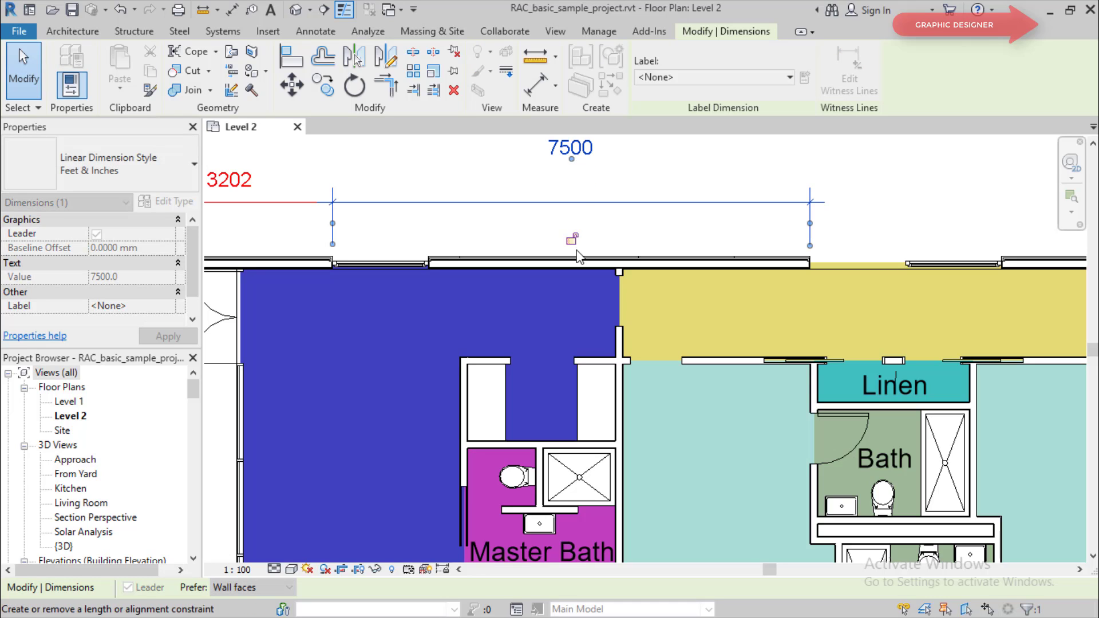
{"action": "mouse_move", "coordinate": [571, 174]}
{"action": "left_mouse_down"}
{"action": "mouse_move", "coordinate": [699, 192]}
{"action": "mouse_move", "coordinate": [424, 175]}
{"action": "mouse_move", "coordinate": [567, 186]}
{"action": "left_mouse_up"}
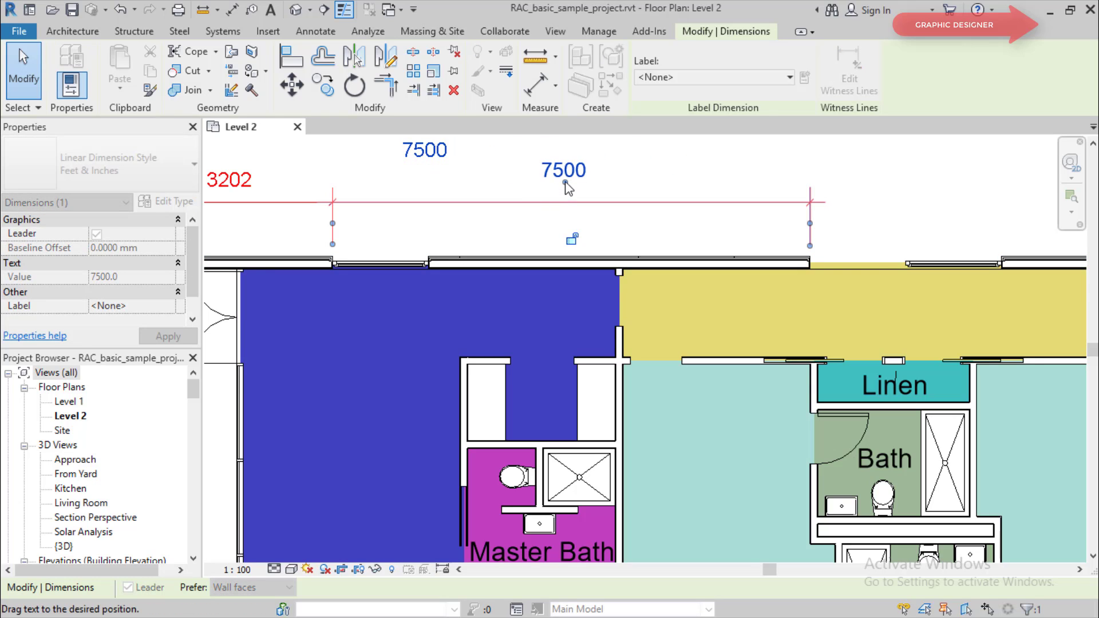
{"action": "left_click_drag", "start_coordinate": [567, 187], "coordinate": [564, 192]}
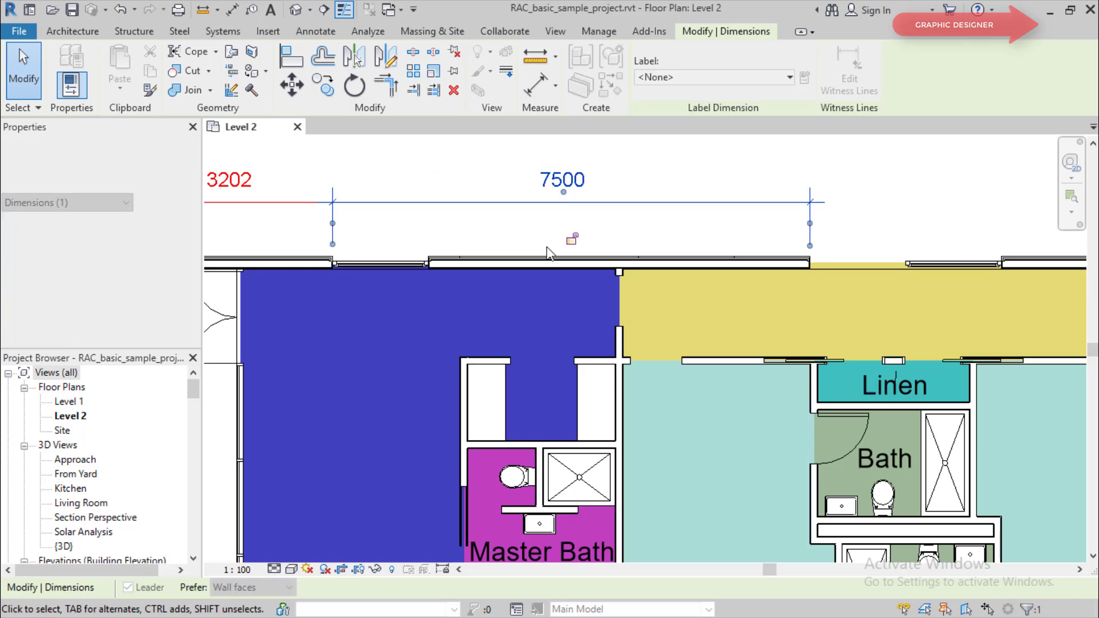
{"action": "scroll", "coordinate": [548, 252], "scroll_direction": "down", "scroll_amount": 2}
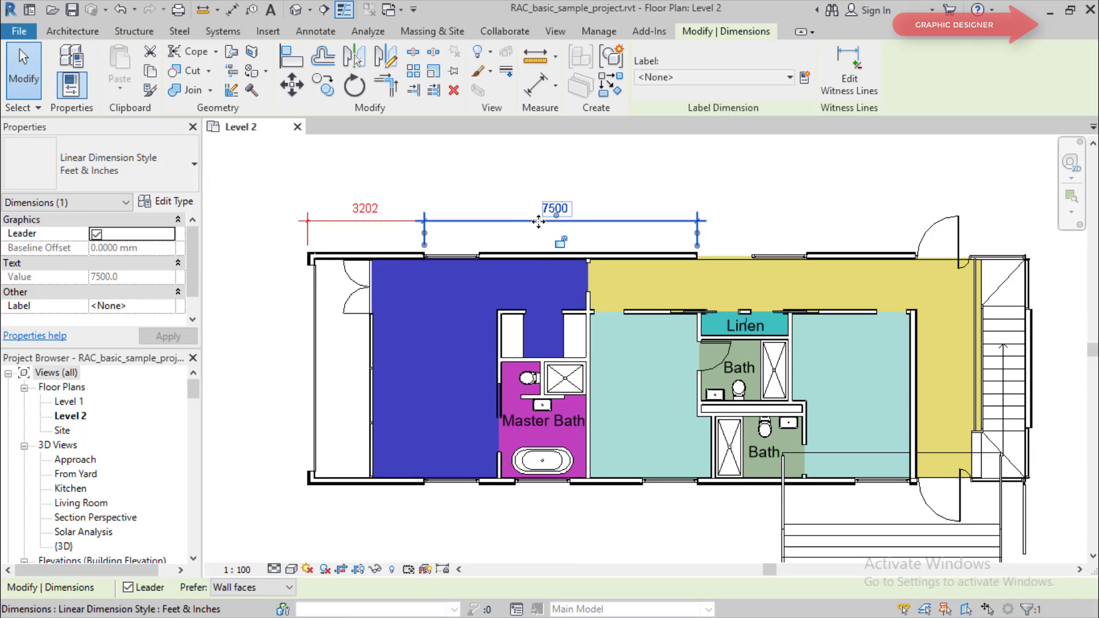
{"action": "key", "text": "Delete"}
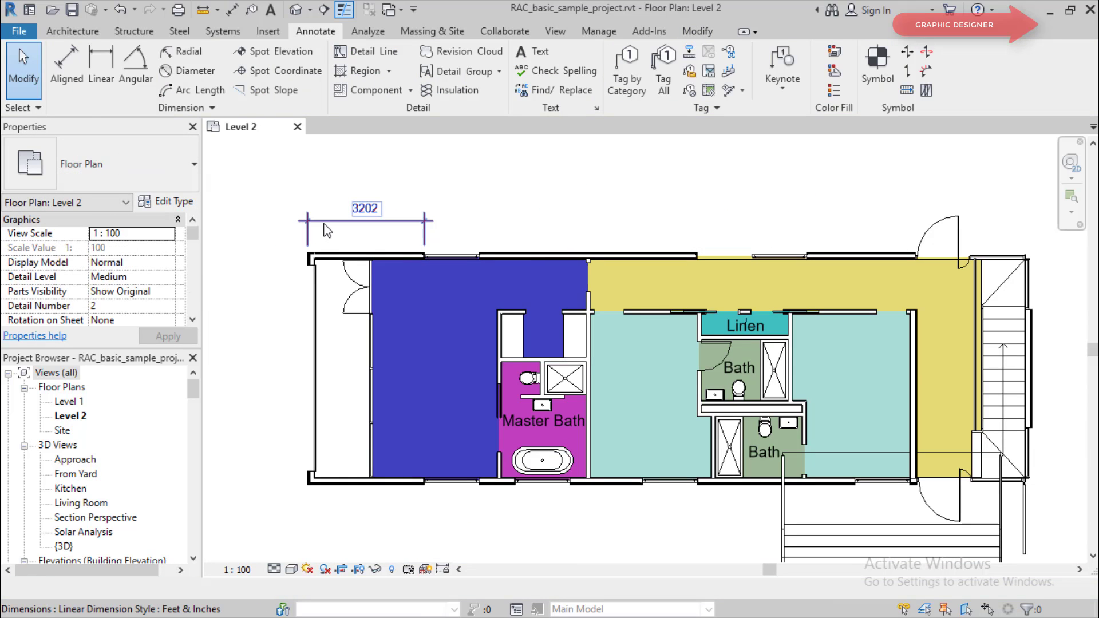
Delete the 3202 dimension and set Aligned to pick Entire Walls with opening Centers
{"action": "left_click", "coordinate": [329, 229]}
{"action": "key", "text": "Delete"}
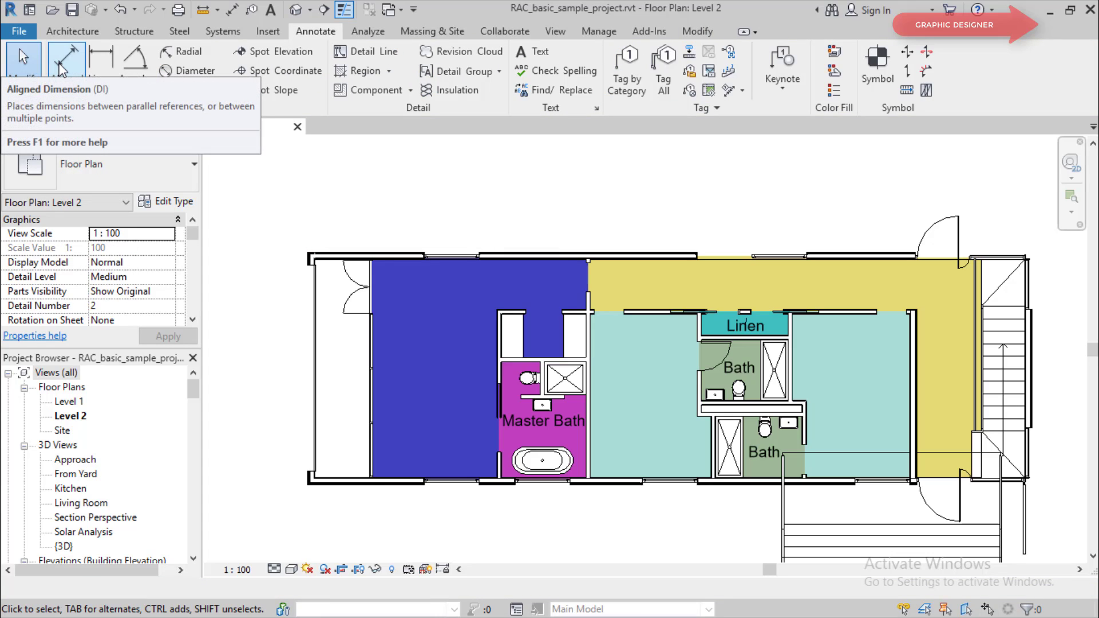
{"action": "left_click", "coordinate": [61, 67]}
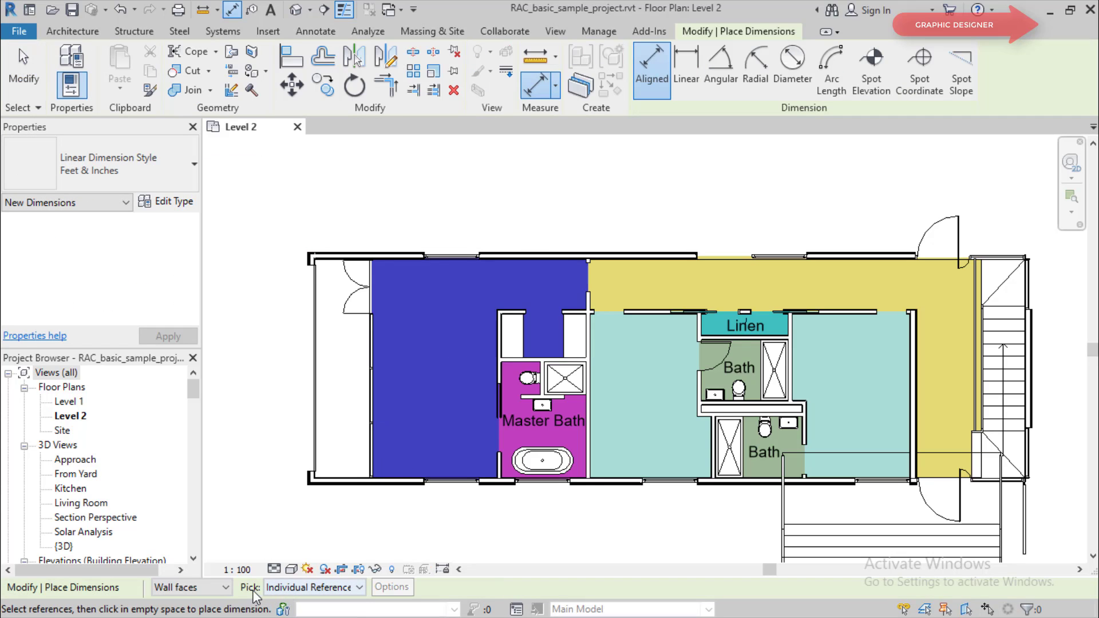
{"action": "left_click", "coordinate": [359, 587]}
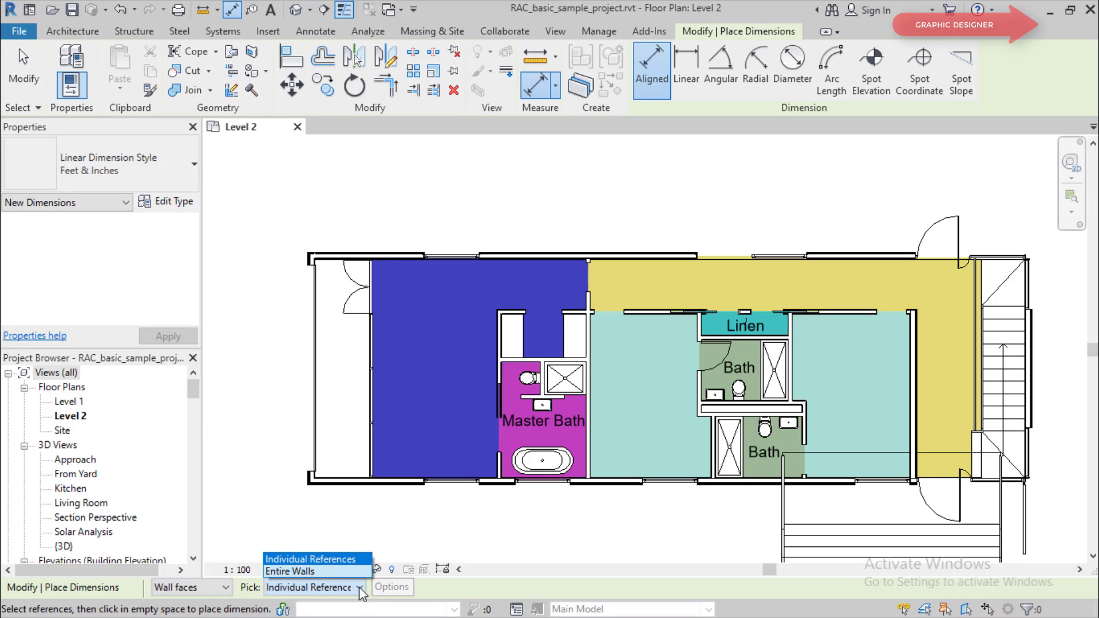
{"action": "left_click", "coordinate": [319, 572]}
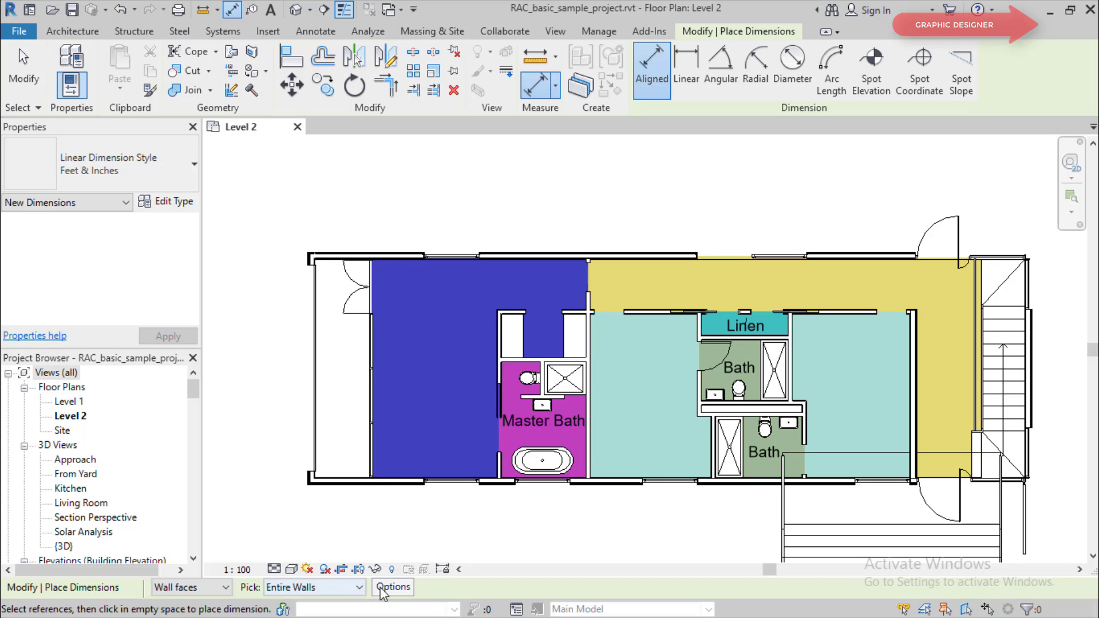
{"action": "left_click", "coordinate": [389, 593]}
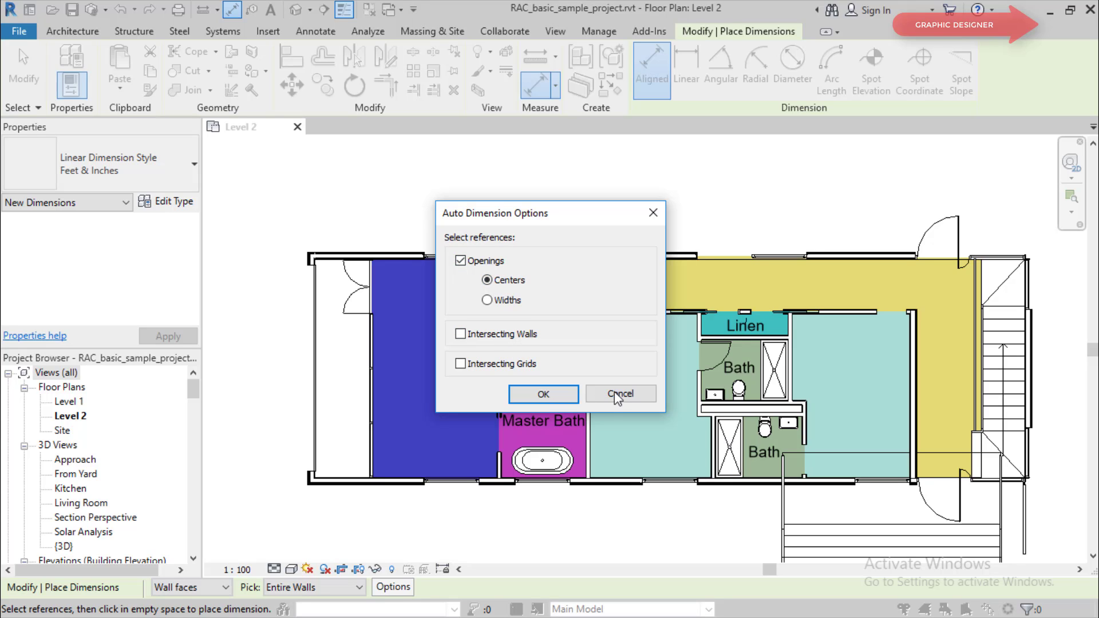
{"action": "left_click", "coordinate": [544, 395]}
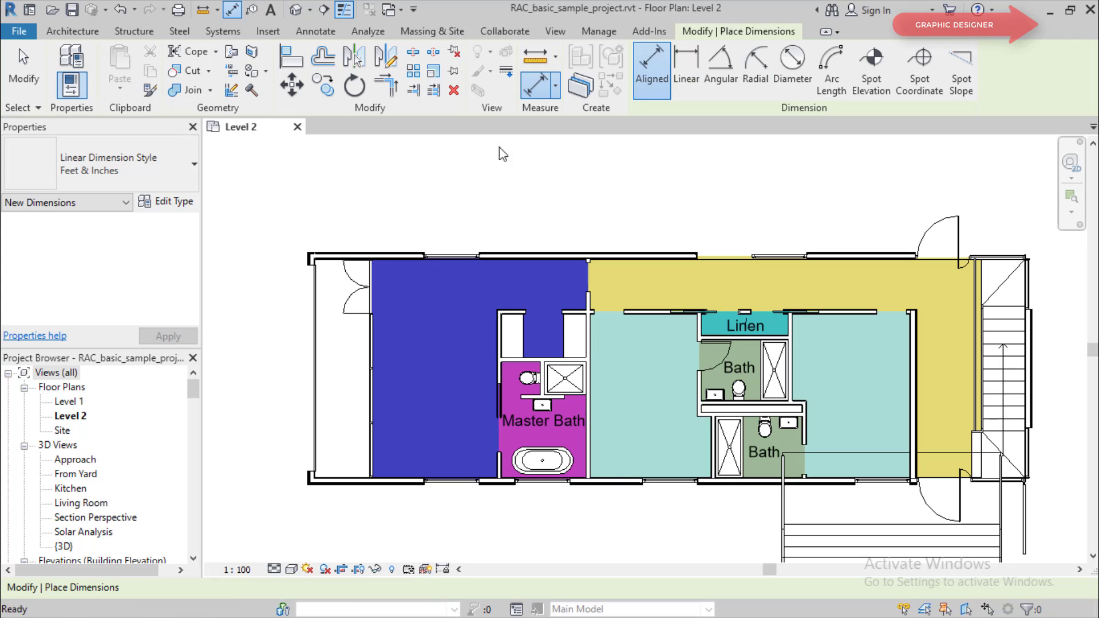
Place the 373 / 5658 / 373 dimension string left of the left outer wall
{"action": "left_click", "coordinate": [312, 270]}
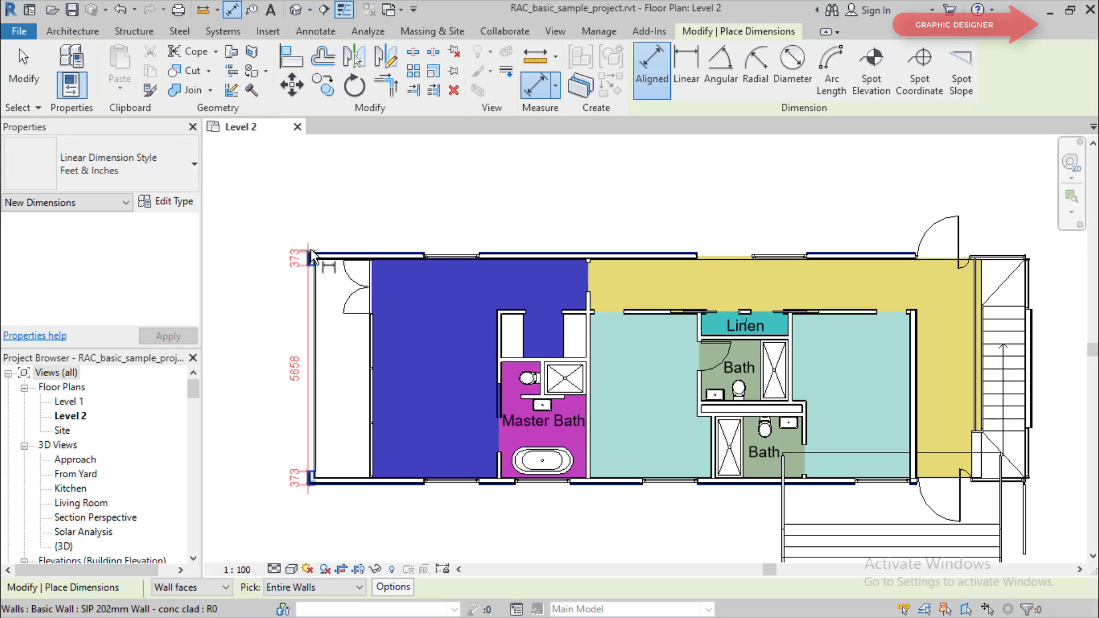
{"action": "left_click", "coordinate": [282, 224]}
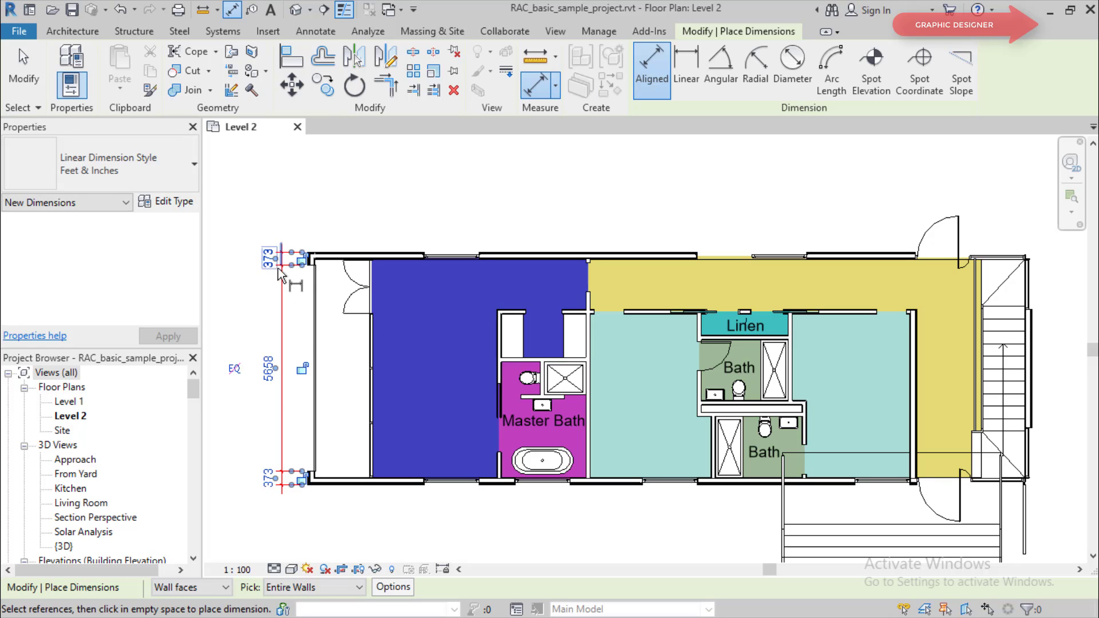
{"action": "scroll", "coordinate": [266, 313], "scroll_direction": "up", "scroll_amount": 1}
{"action": "scroll", "coordinate": [267, 313], "scroll_direction": "up", "scroll_amount": 1}
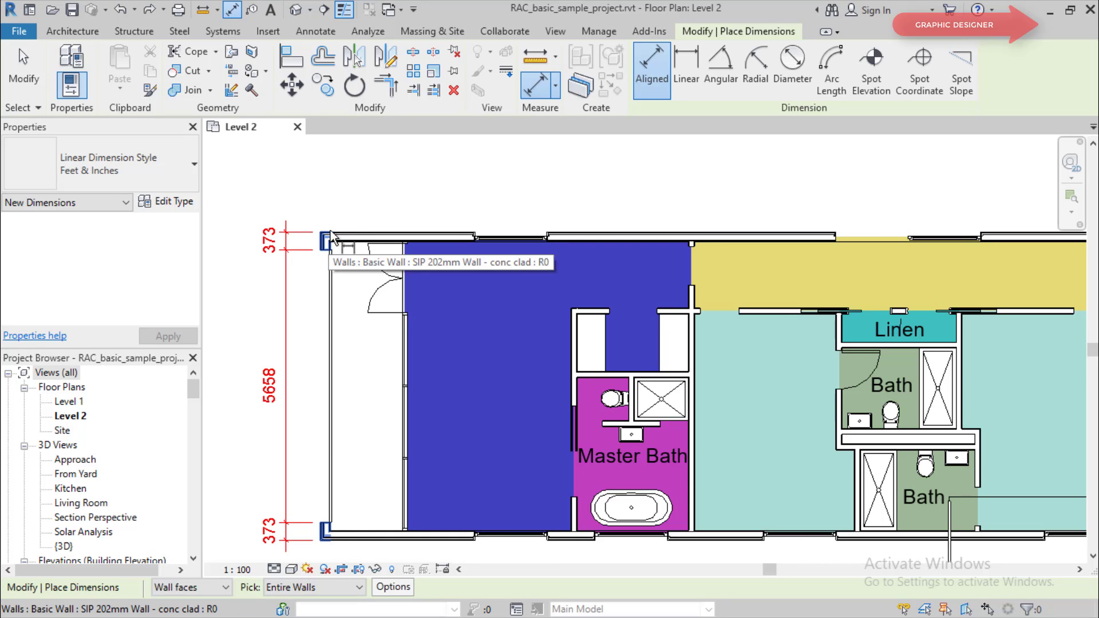
{"action": "scroll", "coordinate": [361, 234], "scroll_direction": "up", "scroll_amount": 2}
{"action": "key", "text": "Escape"}
Dimension the top wall with aligned dimensions 3952 and 6952 placed above it
{"action": "key", "text": "d"}
{"action": "key", "text": "i"}
{"action": "left_click", "coordinate": [362, 235]}
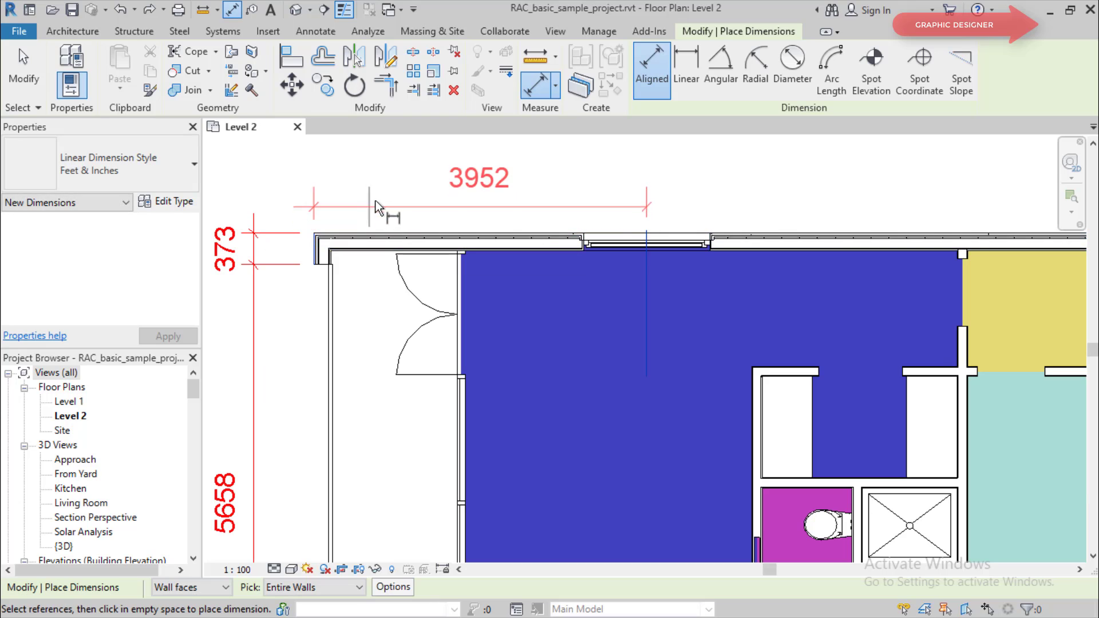
{"action": "scroll", "coordinate": [375, 206], "scroll_direction": "down", "scroll_amount": 5}
{"action": "scroll", "coordinate": [424, 183], "scroll_direction": "down", "scroll_amount": 1}
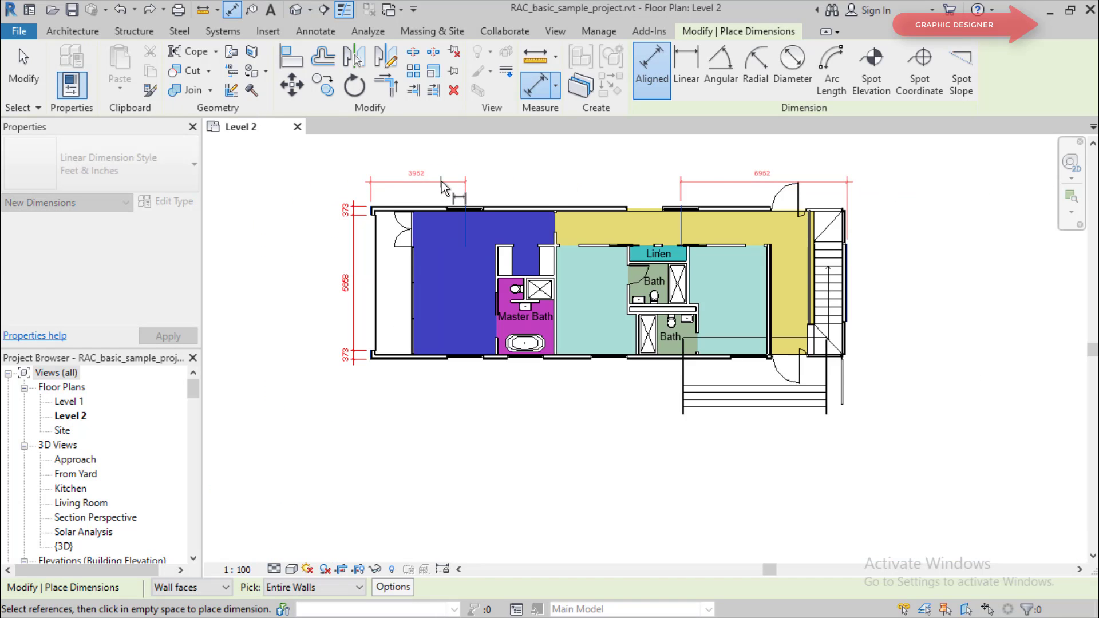
{"action": "scroll", "coordinate": [441, 172], "scroll_direction": "up", "scroll_amount": 1}
{"action": "left_click", "coordinate": [442, 170]}
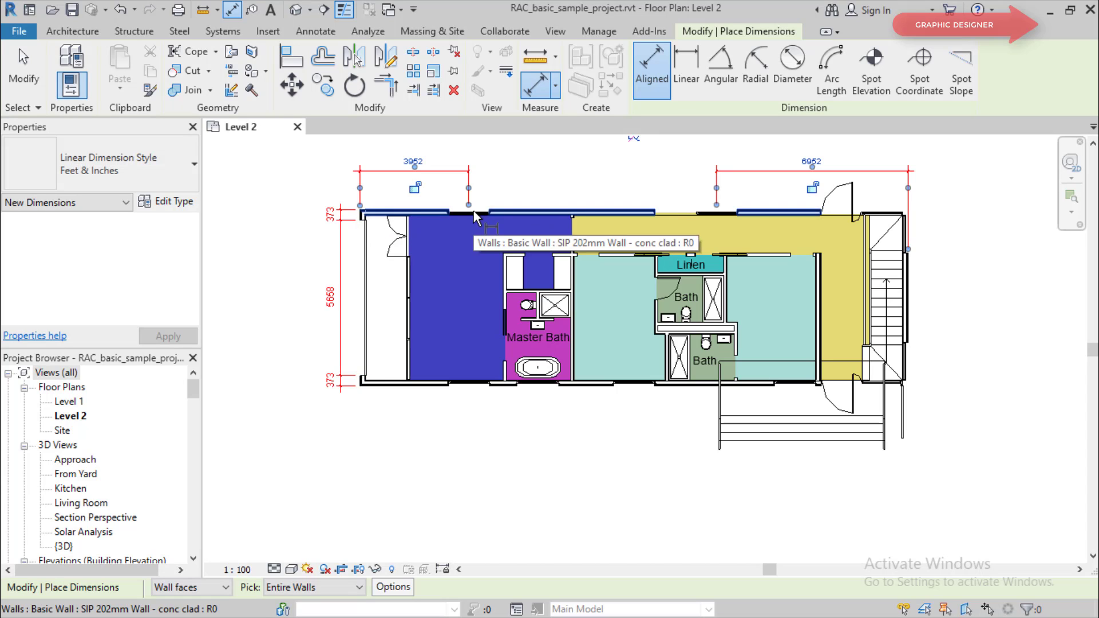
{"action": "scroll", "coordinate": [474, 217], "scroll_direction": "down", "scroll_amount": 1}
{"action": "scroll", "coordinate": [474, 216], "scroll_direction": "up", "scroll_amount": 2}
{"action": "scroll", "coordinate": [475, 217], "scroll_direction": "up", "scroll_amount": 2}
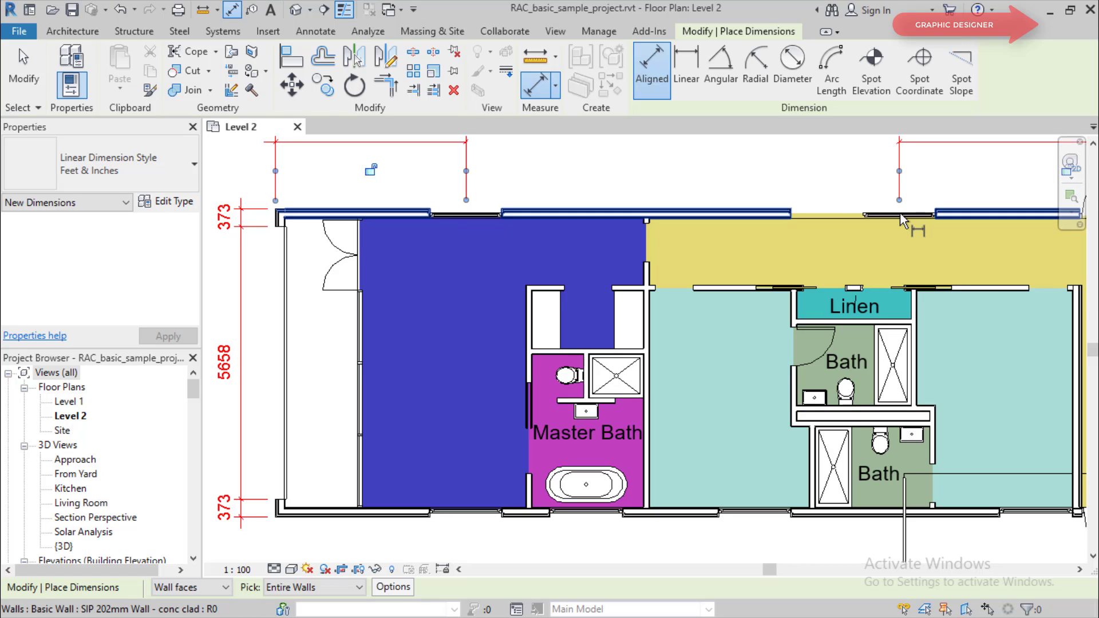
{"action": "scroll", "coordinate": [974, 223], "scroll_direction": "down", "scroll_amount": 2}
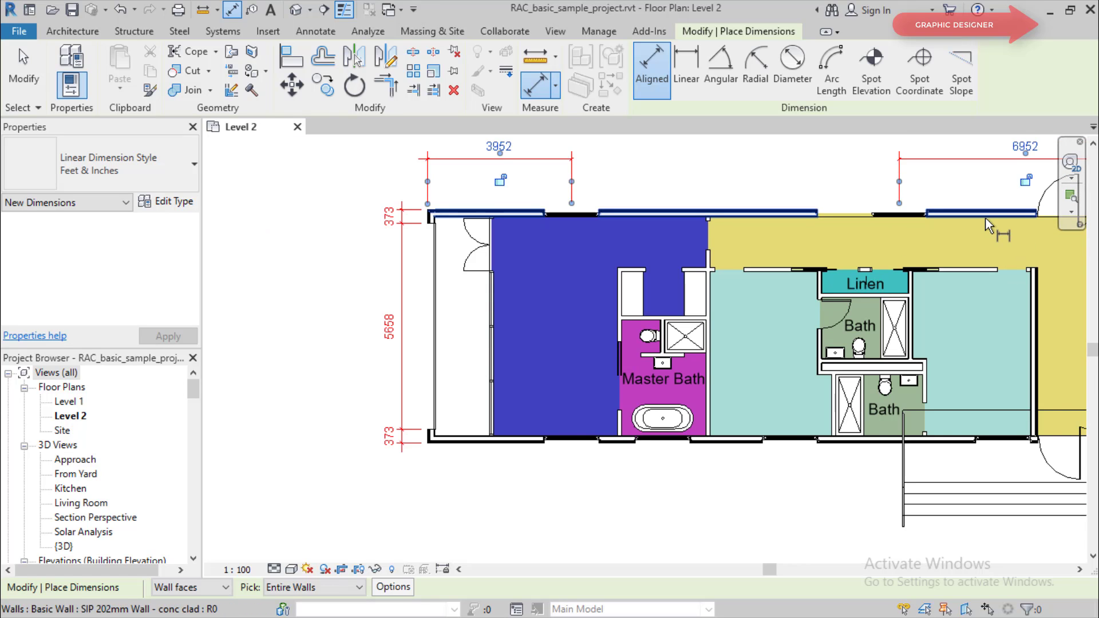
{"action": "middle_click_drag", "start_coordinate": [985, 217], "coordinate": [845, 254]}
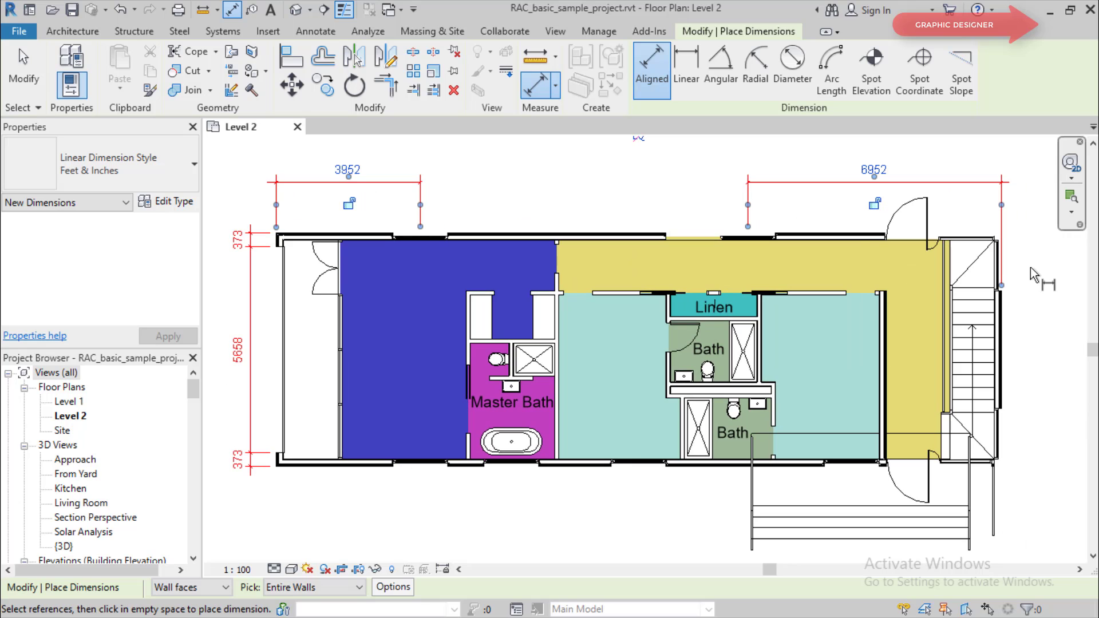
{"action": "key", "text": "Escape"}
{"action": "key", "text": "Escape"}
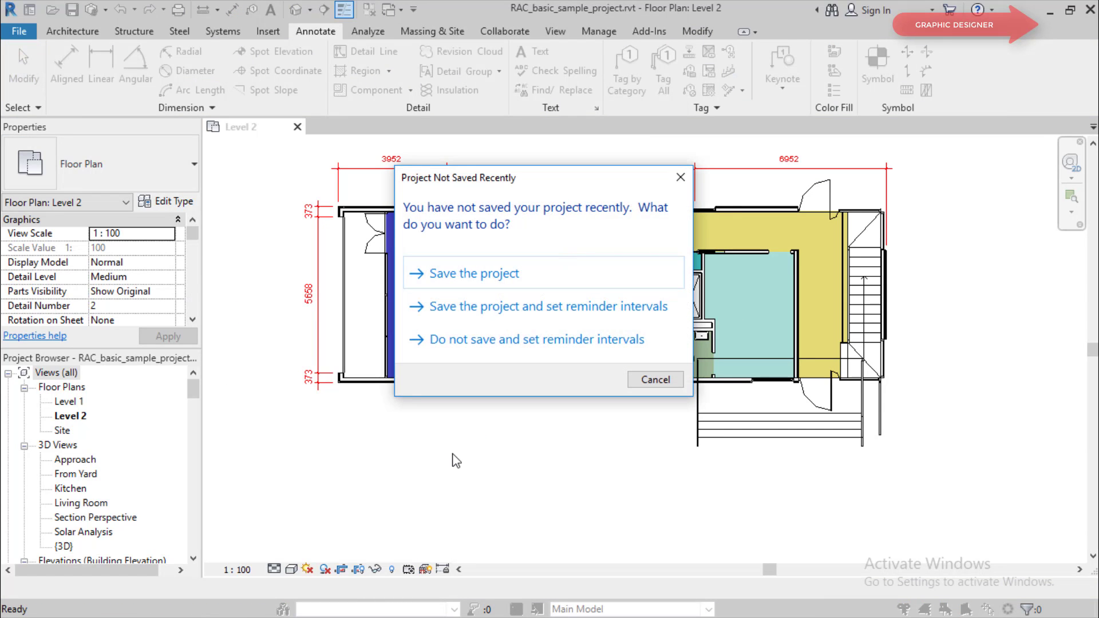
Dismiss the save reminder without saving and restart aligned dimensioning with DI
{"action": "left_click", "coordinate": [655, 380]}
{"action": "key", "text": "d"}
{"action": "key", "text": "i"}
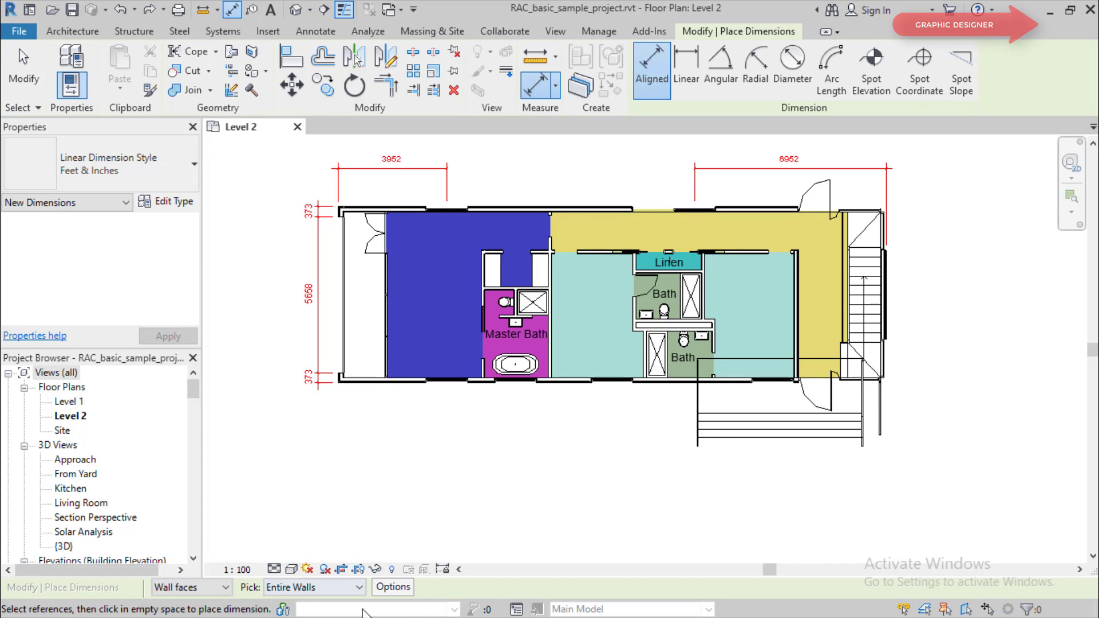
Set automatic dimensioning to measure openings by widths, zoomed to the lower-left wall corner
{"action": "left_click", "coordinate": [393, 587]}
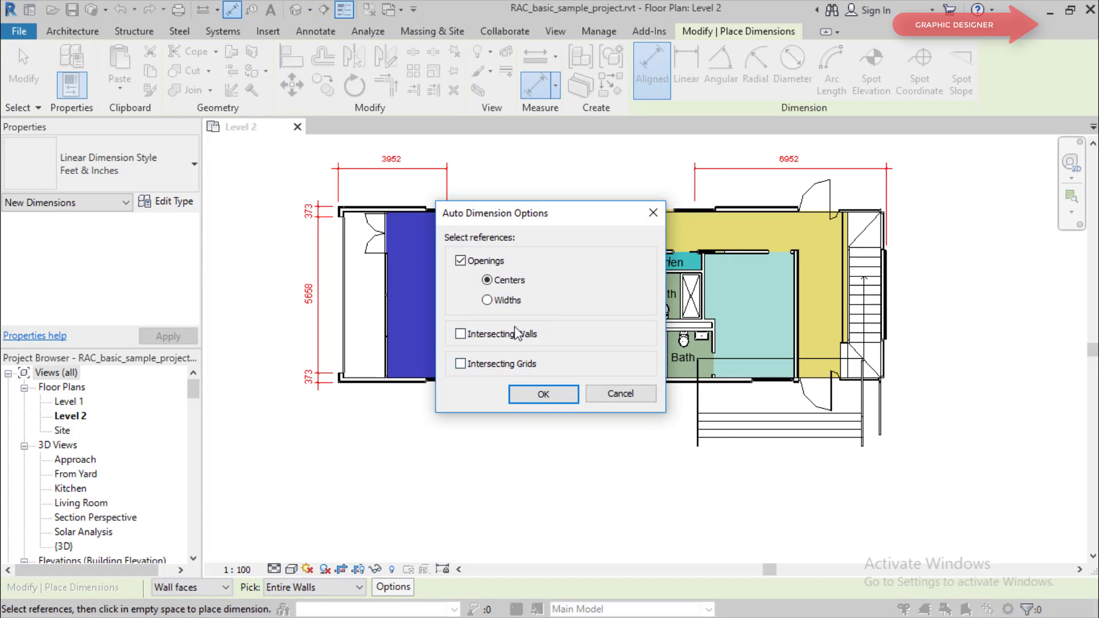
{"action": "left_click", "coordinate": [549, 398]}
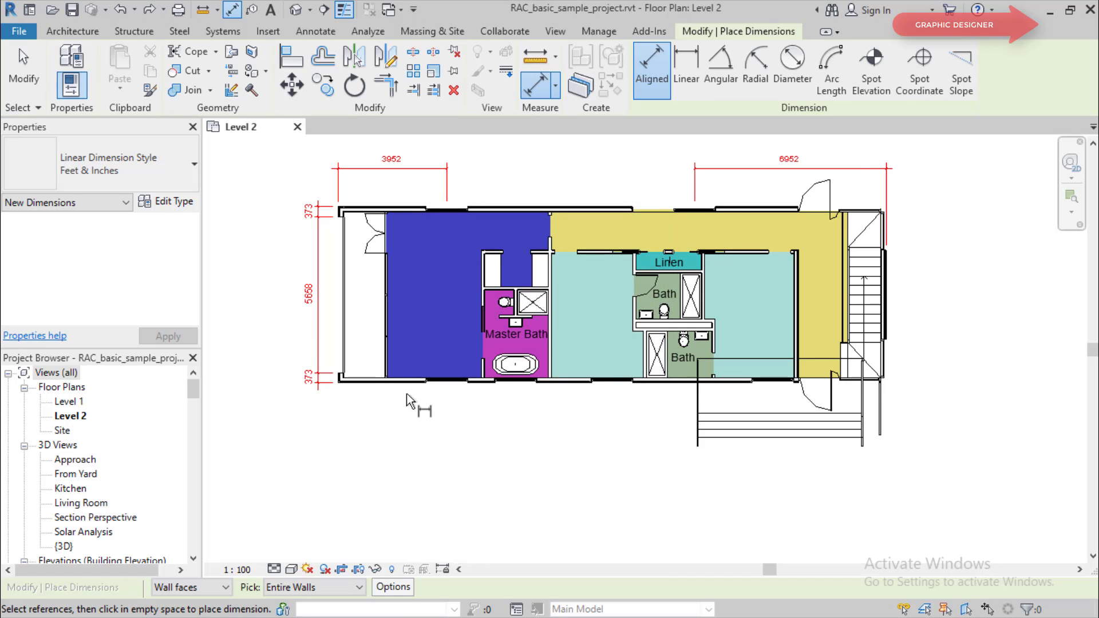
{"action": "scroll", "coordinate": [407, 394], "scroll_direction": "up", "scroll_amount": 2}
{"action": "scroll", "coordinate": [253, 361], "scroll_direction": "up", "scroll_amount": 2}
{"action": "scroll", "coordinate": [256, 363], "scroll_direction": "up", "scroll_amount": 2}
{"action": "scroll", "coordinate": [296, 375], "scroll_direction": "up", "scroll_amount": 2}
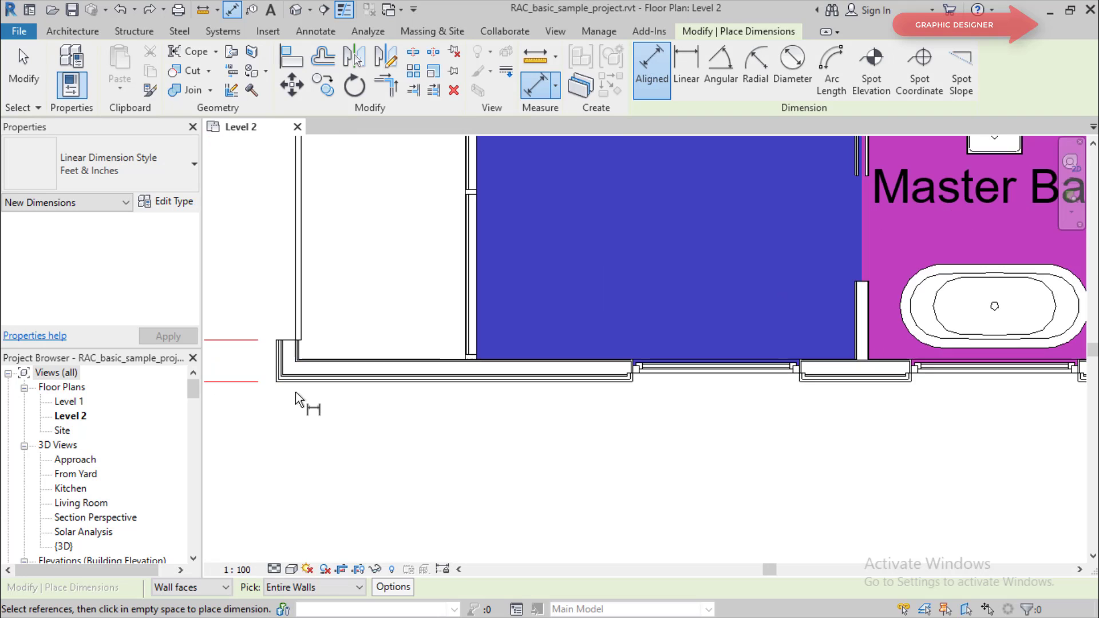
Place an Entire Walls dimension chain, including 1500 and 2000 openings, below the lower wall
{"action": "left_click", "coordinate": [298, 383]}
{"action": "scroll", "coordinate": [422, 435], "scroll_direction": "down", "scroll_amount": 3}
{"action": "scroll", "coordinate": [422, 438], "scroll_direction": "down", "scroll_amount": 1}
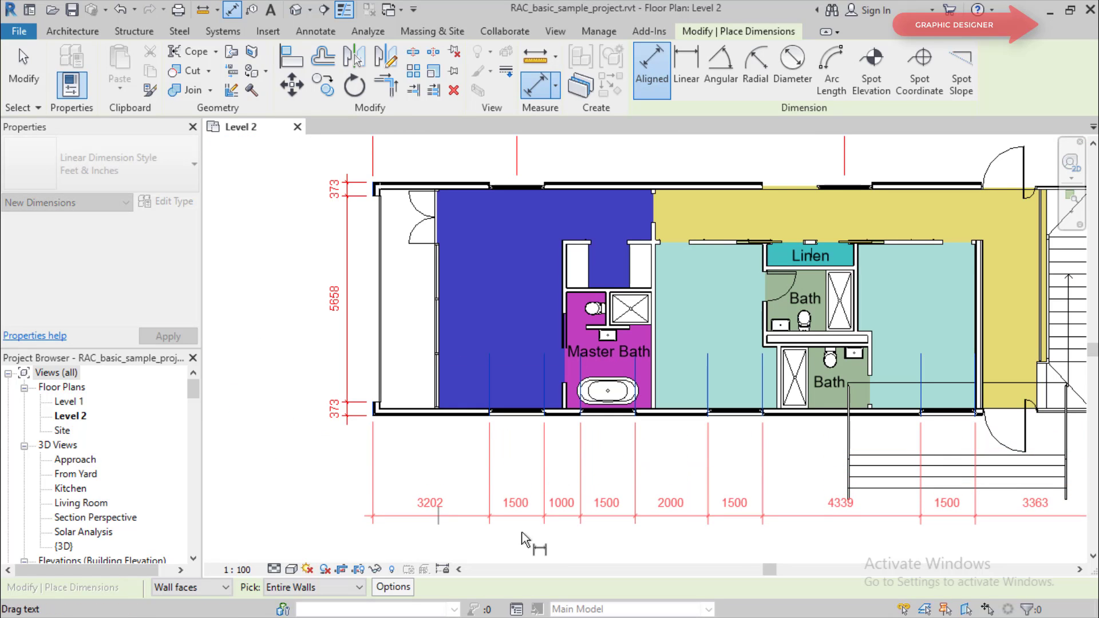
{"action": "left_click", "coordinate": [518, 513]}
{"action": "scroll", "coordinate": [799, 549], "scroll_direction": "down", "scroll_amount": 1}
{"action": "scroll", "coordinate": [799, 548], "scroll_direction": "down", "scroll_amount": 1}
{"action": "scroll", "coordinate": [807, 450], "scroll_direction": "up", "scroll_amount": 1}
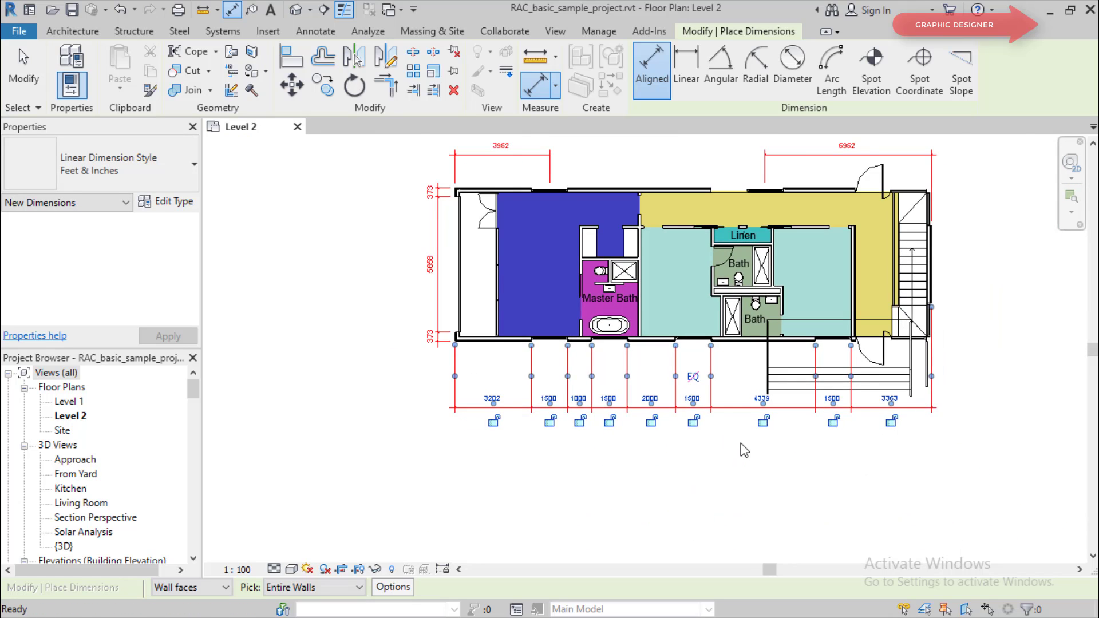
{"action": "scroll", "coordinate": [748, 449], "scroll_direction": "up", "scroll_amount": 1}
{"action": "scroll", "coordinate": [725, 429], "scroll_direction": "up", "scroll_amount": 1}
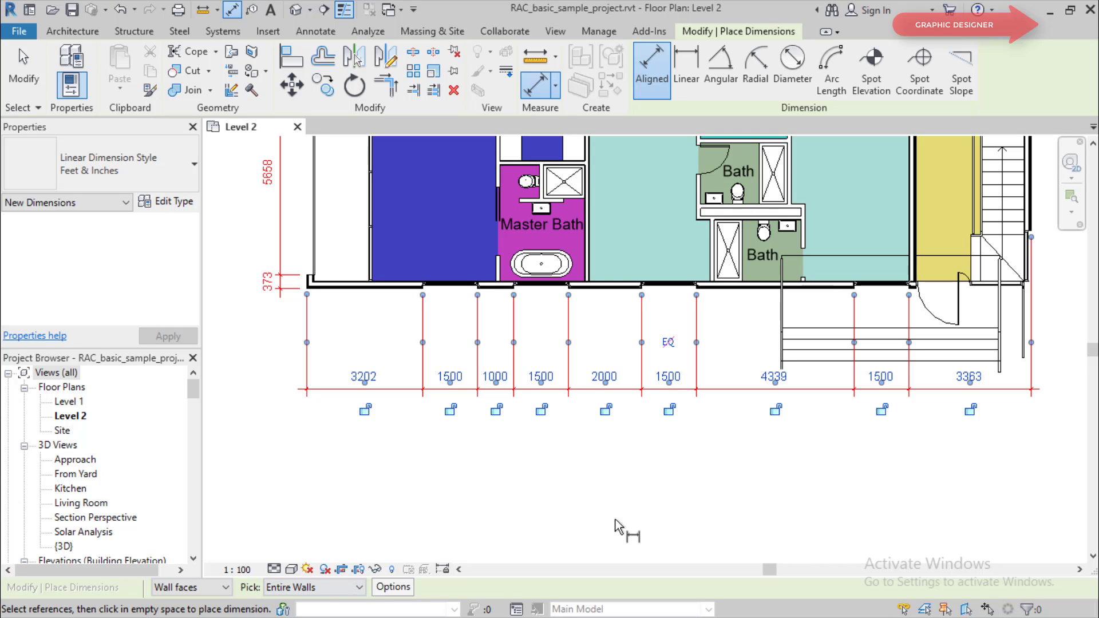
Restart the Aligned dimension tool to change what gets picked
{"action": "scroll", "coordinate": [640, 531], "scroll_direction": "up", "scroll_amount": 3}
{"action": "scroll", "coordinate": [641, 531], "scroll_direction": "down", "scroll_amount": 3}
{"action": "scroll", "coordinate": [641, 531], "scroll_direction": "down", "scroll_amount": 2}
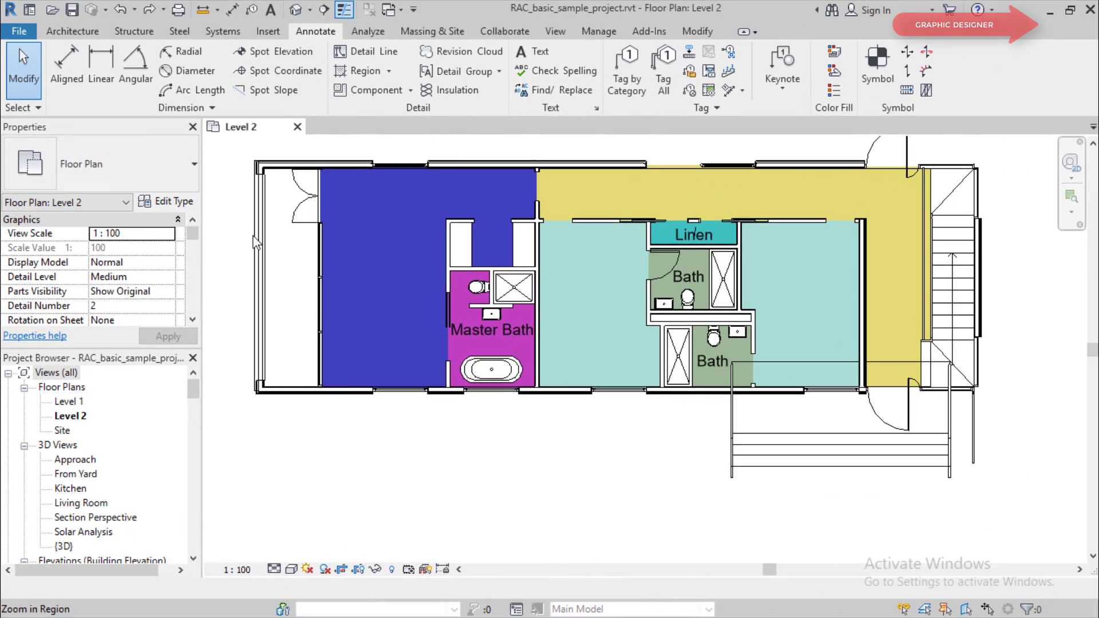
{"action": "left_click", "coordinate": [74, 63]}
{"action": "scroll", "coordinate": [394, 483], "scroll_direction": "up", "scroll_amount": 2}
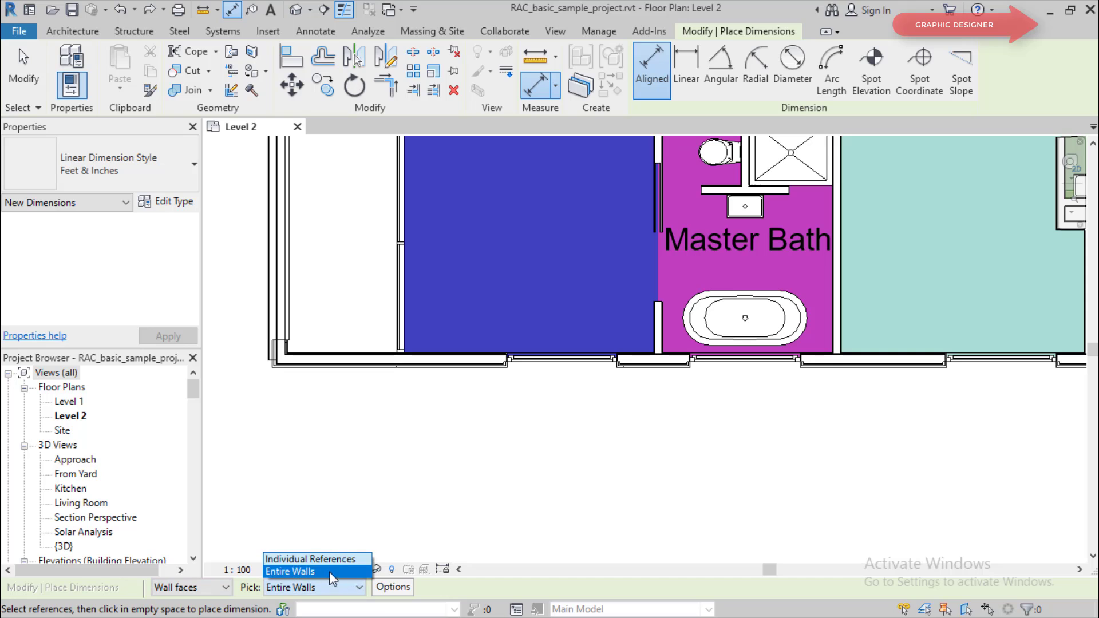
With Pick set to Individual References, dimension 3142 from the left wall to the window edge
{"action": "left_click", "coordinate": [311, 558]}
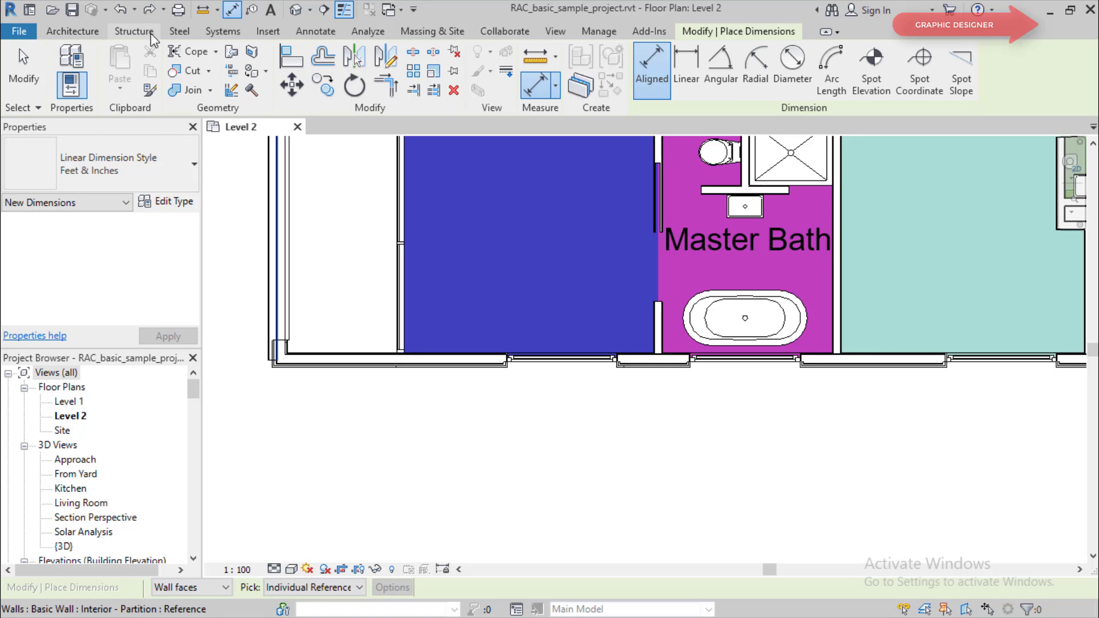
{"action": "left_click", "coordinate": [321, 32]}
{"action": "left_click", "coordinate": [66, 64]}
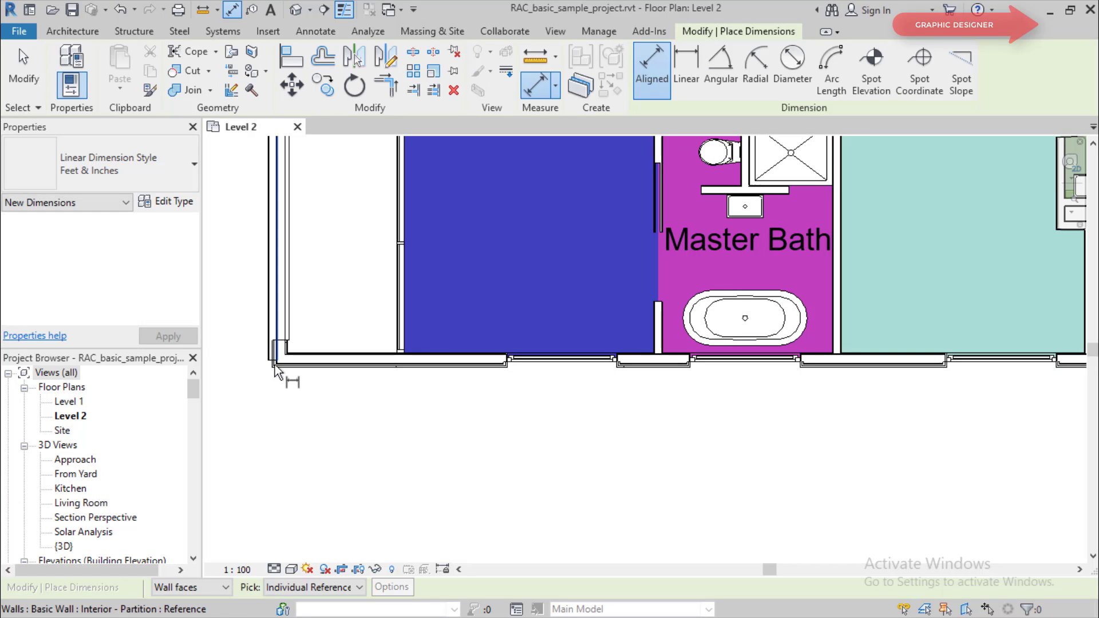
{"action": "left_click", "coordinate": [279, 372]}
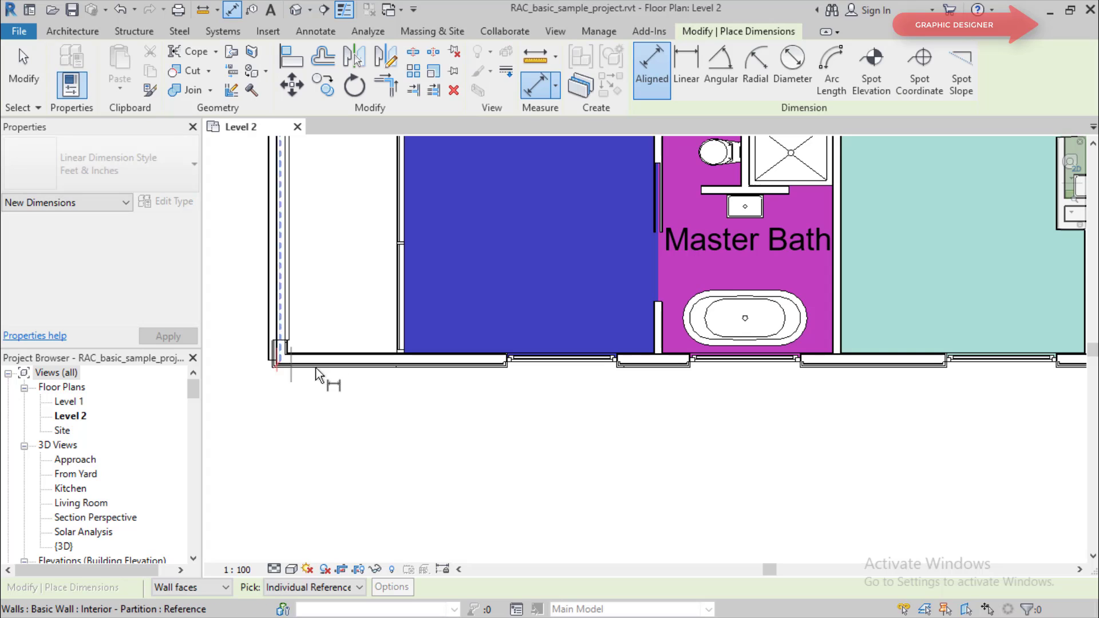
{"action": "left_click", "coordinate": [506, 371]}
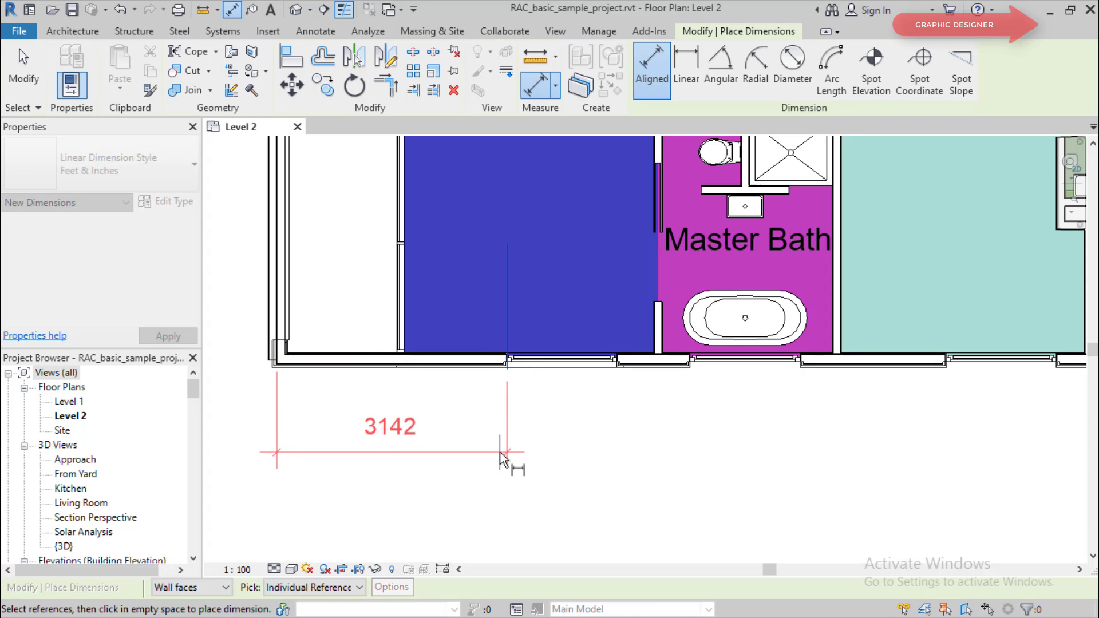
{"action": "left_click", "coordinate": [504, 452]}
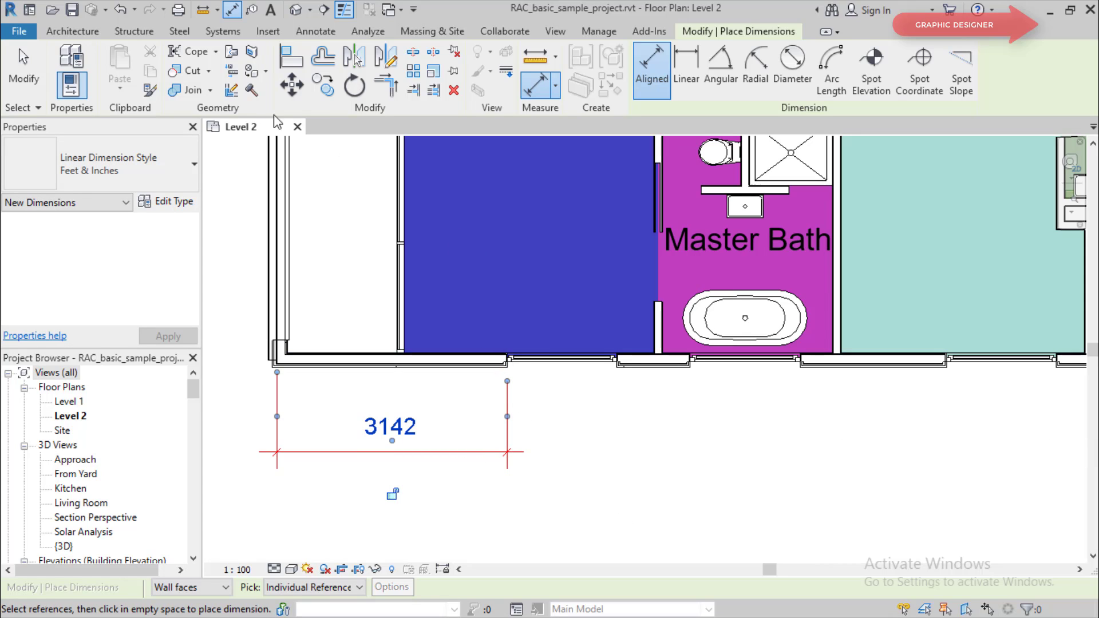
Add a 1500 dimension across the window opening, then undo it and reselect the 3142 dimension
{"action": "left_click", "coordinate": [313, 31]}
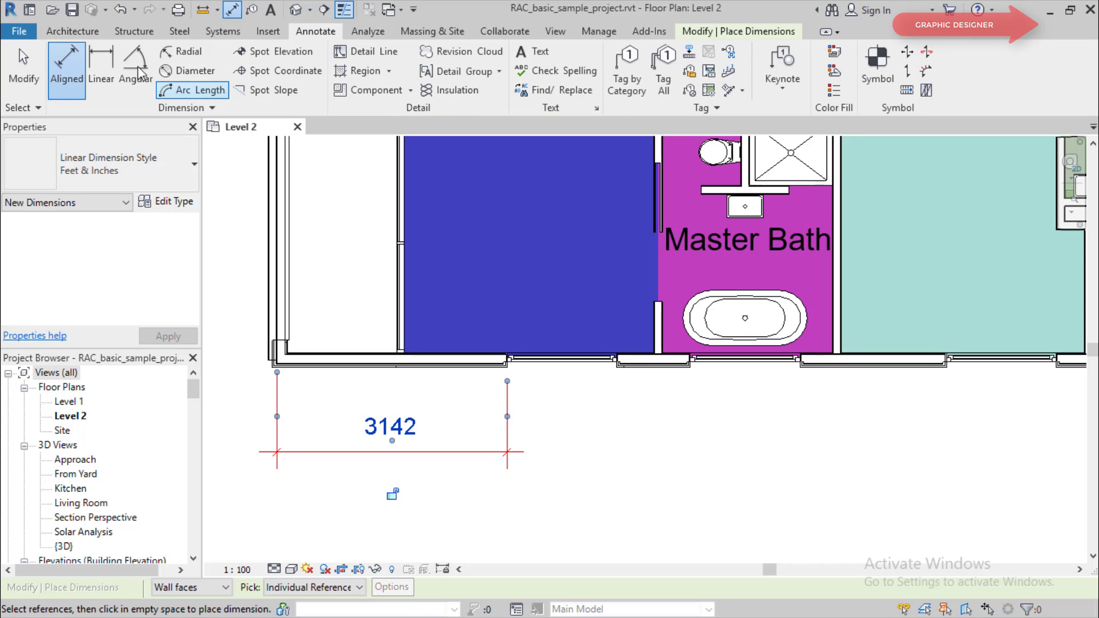
{"action": "left_click", "coordinate": [507, 369]}
{"action": "left_click", "coordinate": [617, 366]}
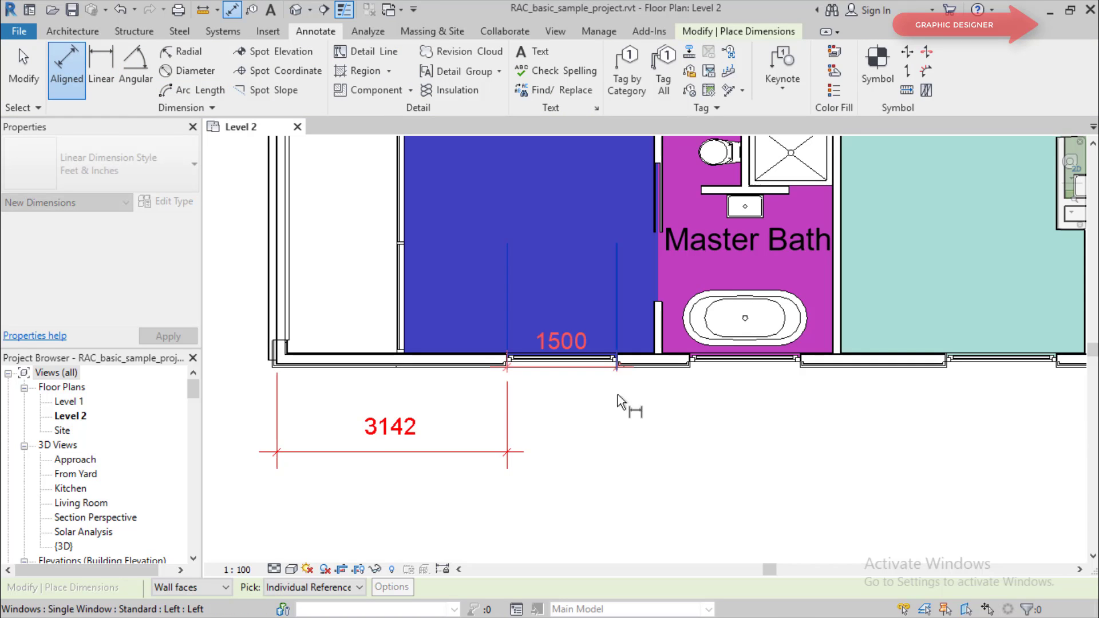
{"action": "left_click", "coordinate": [624, 455]}
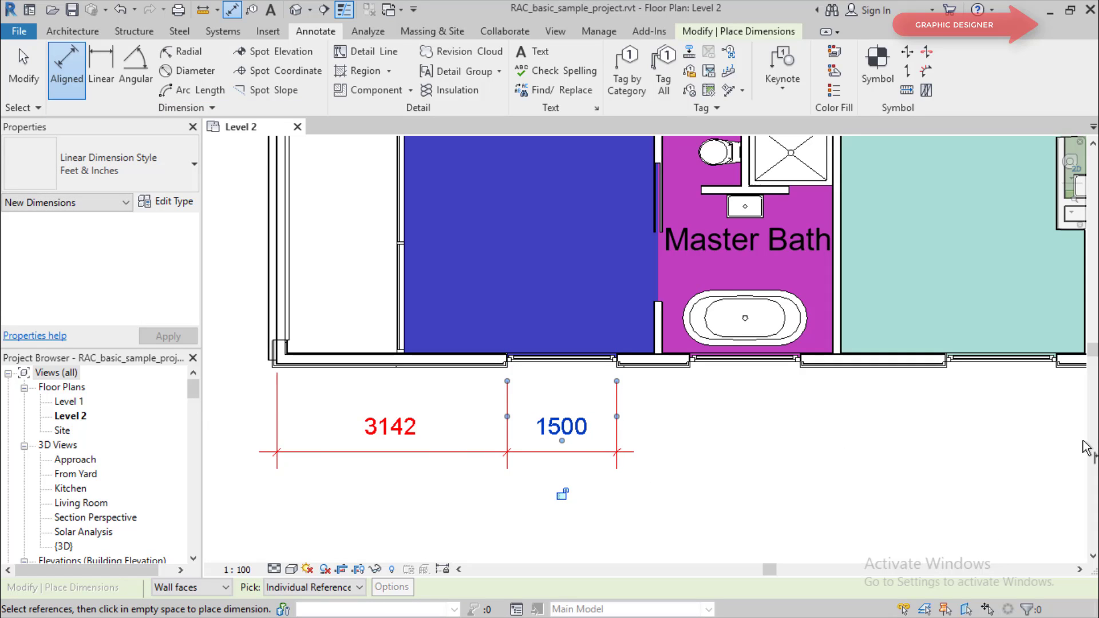
{"action": "left_click", "coordinate": [126, 9]}
{"action": "key", "text": "d"}
{"action": "key", "text": "i"}
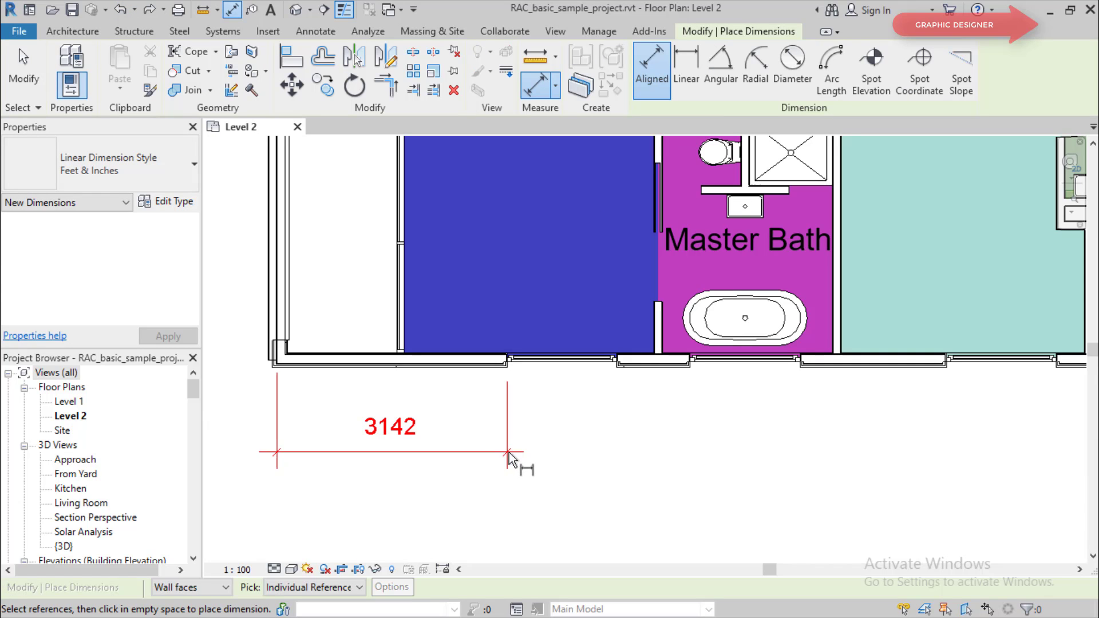
{"action": "left_click", "coordinate": [509, 458]}
{"action": "key", "text": "Escape"}
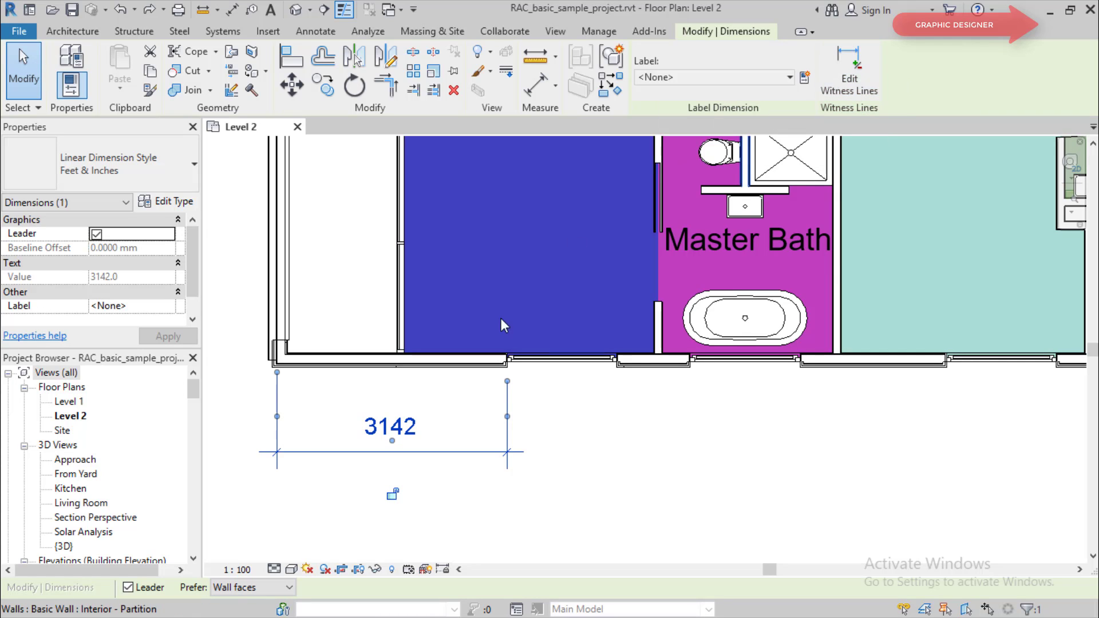
Add witness lines to the 3142 dimension for 1500, 1000, 1500 and 2000 segments
{"action": "right_click", "coordinate": [509, 452]}
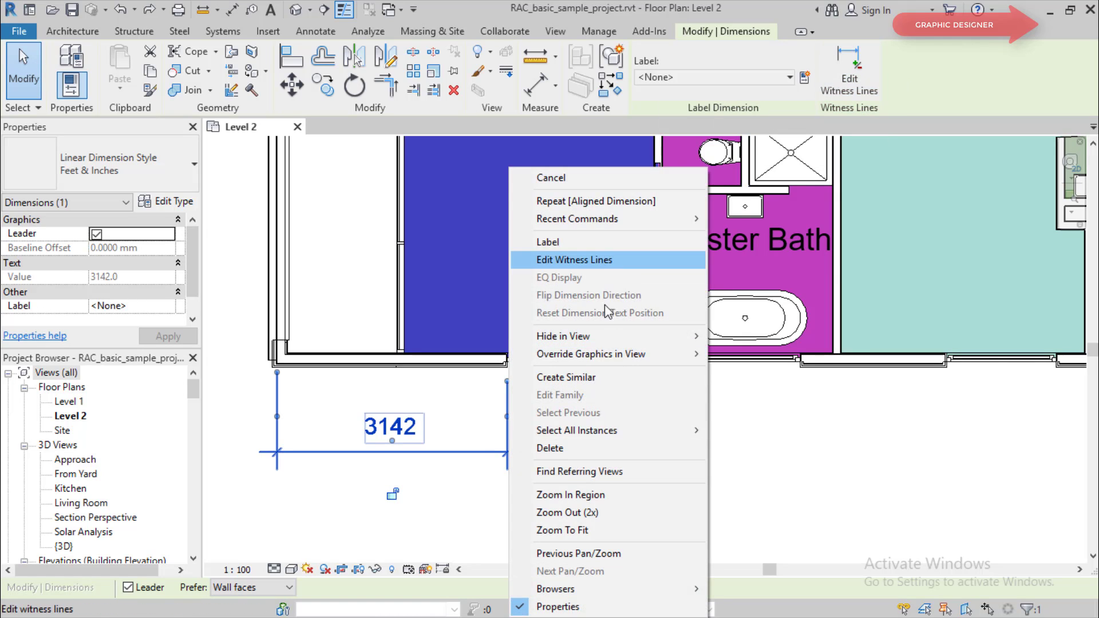
{"action": "left_click", "coordinate": [591, 261]}
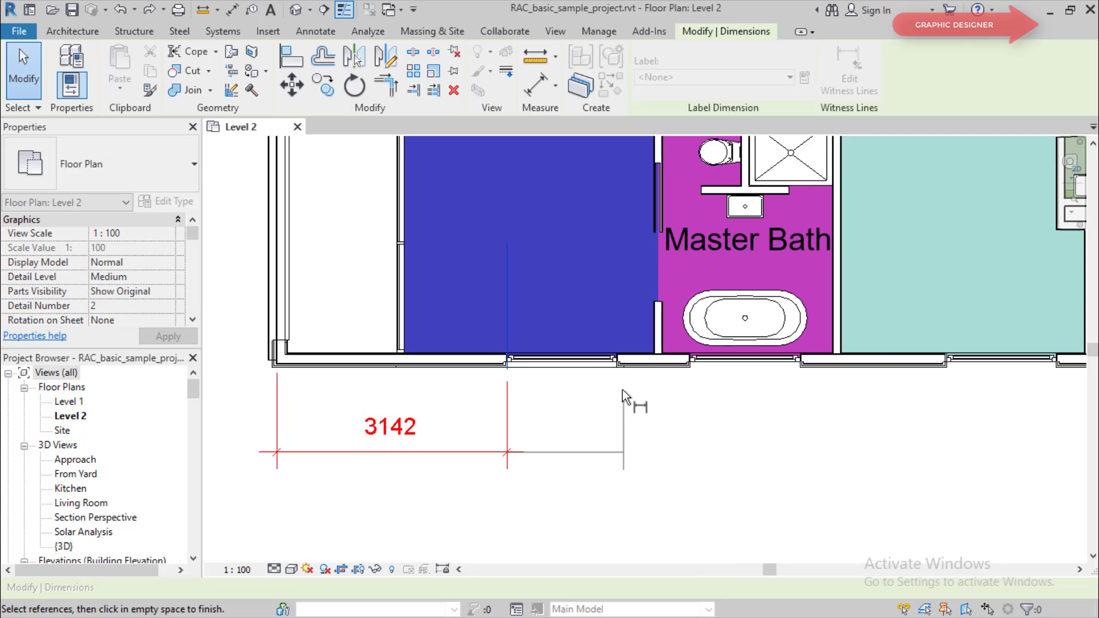
{"action": "left_click", "coordinate": [616, 370]}
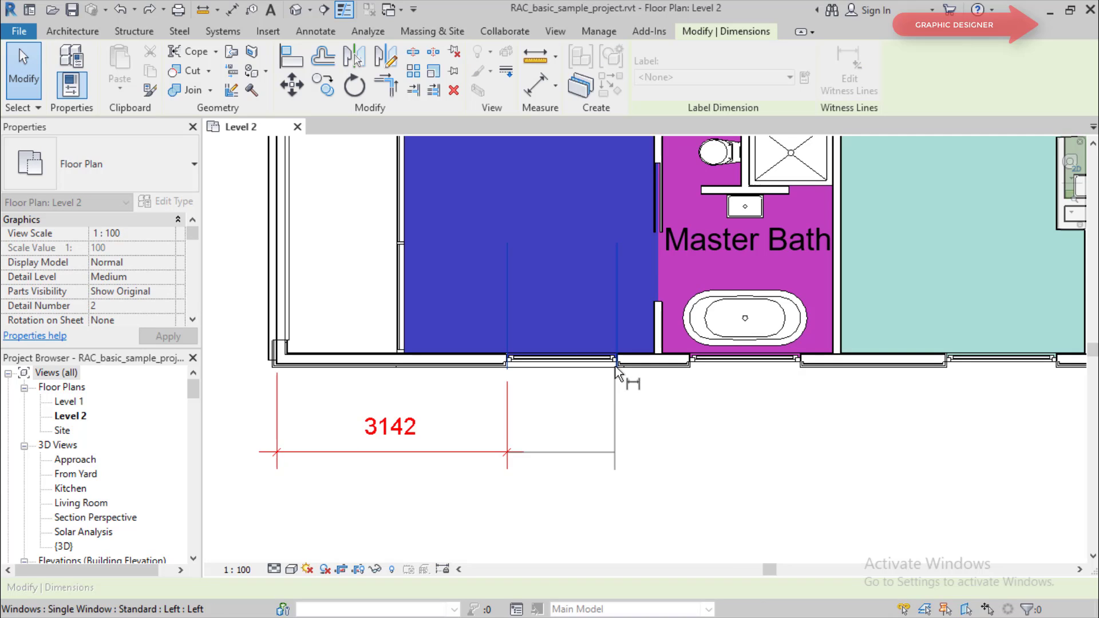
{"action": "left_click", "coordinate": [690, 364]}
{"action": "left_click", "coordinate": [799, 364]}
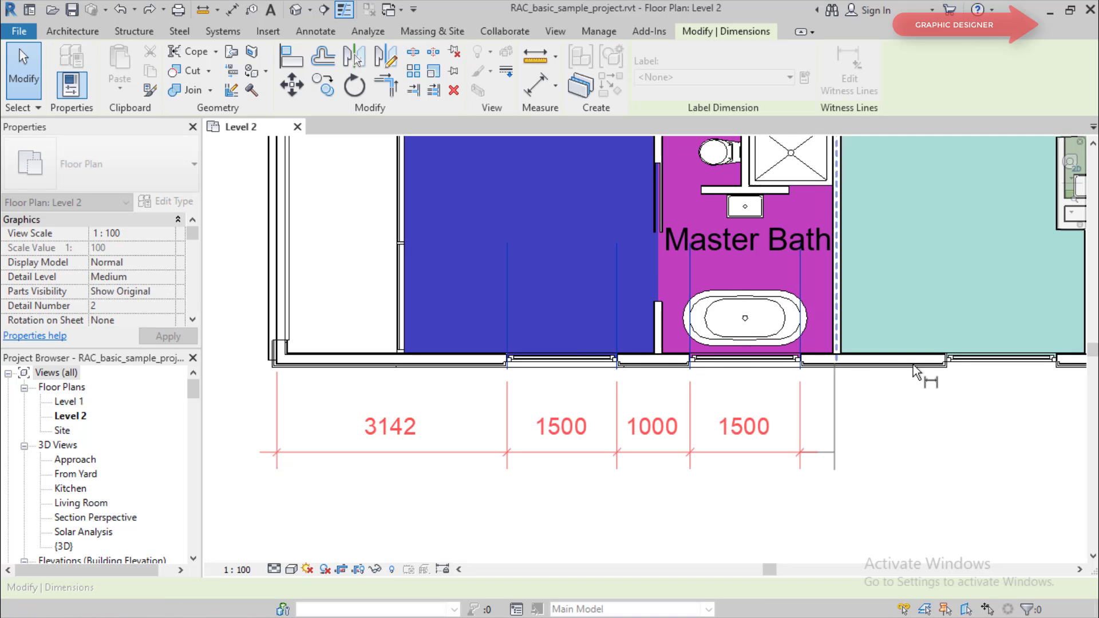
{"action": "left_click", "coordinate": [946, 369]}
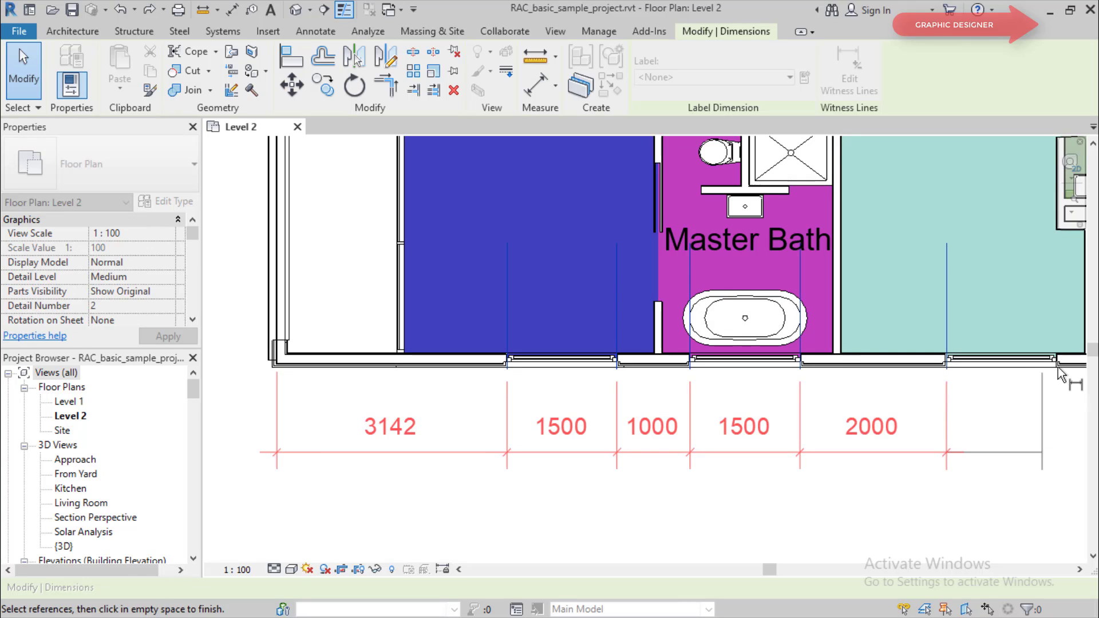
{"action": "left_click", "coordinate": [1057, 366]}
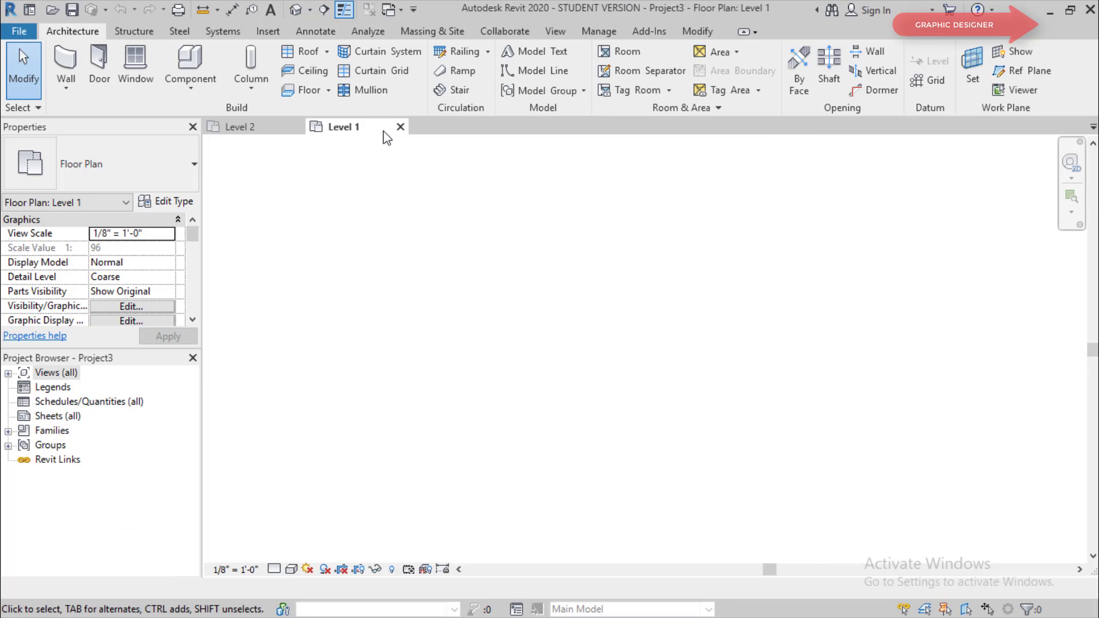
{"action": "left_click", "coordinate": [266, 130]}
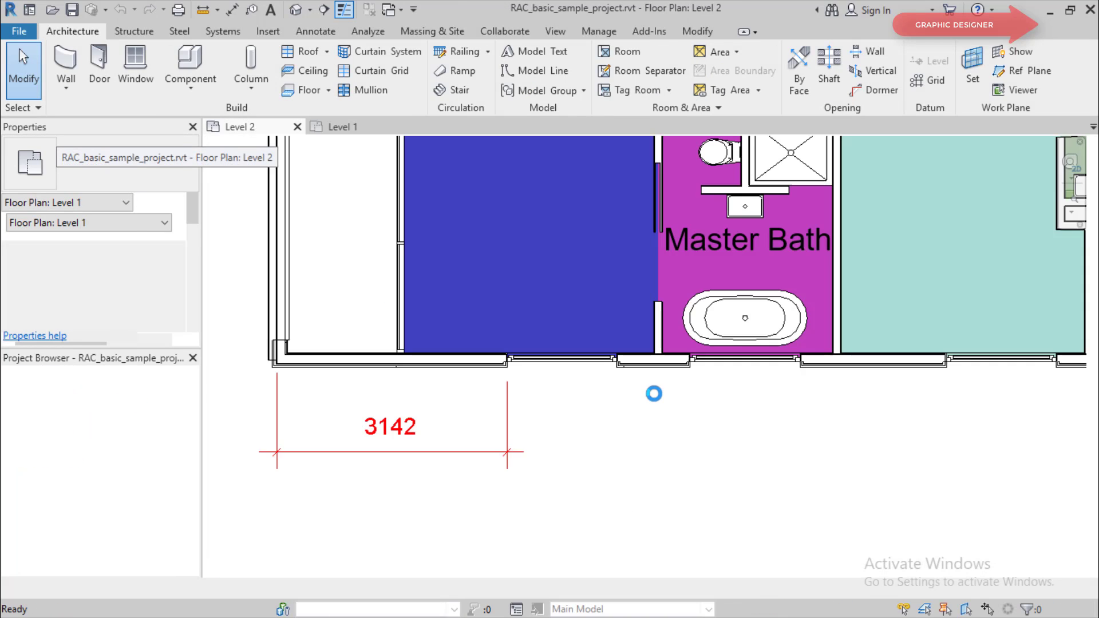
{"action": "left_click", "coordinate": [344, 130]}
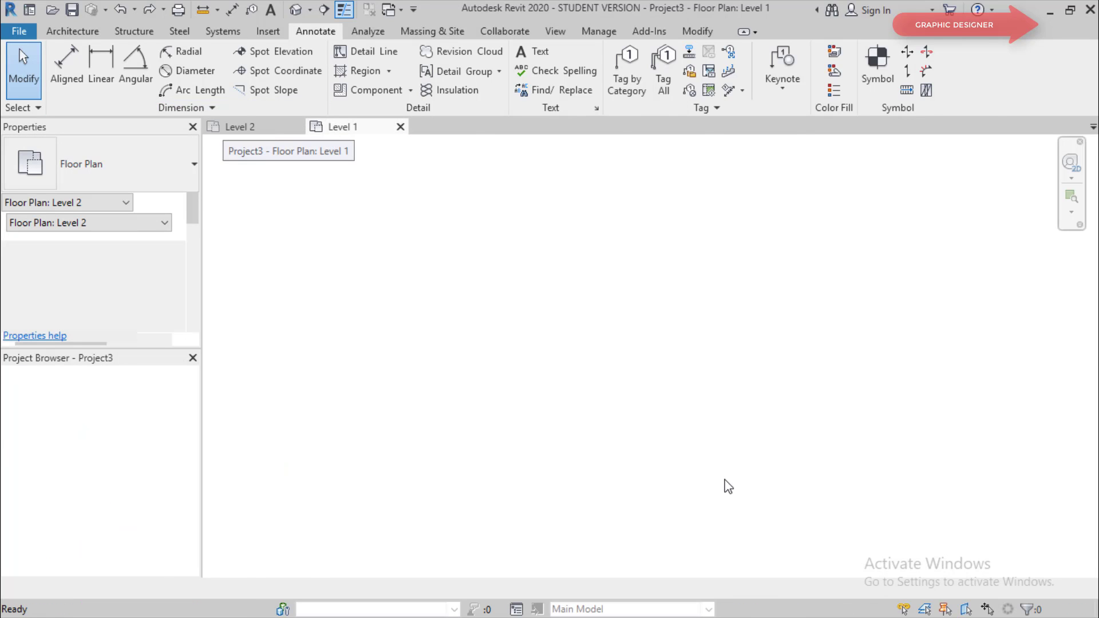
Draw a Center-ends Arc wall with 12'-6" radius ending at 180° as a semicircle
{"action": "left_click", "coordinate": [64, 73]}
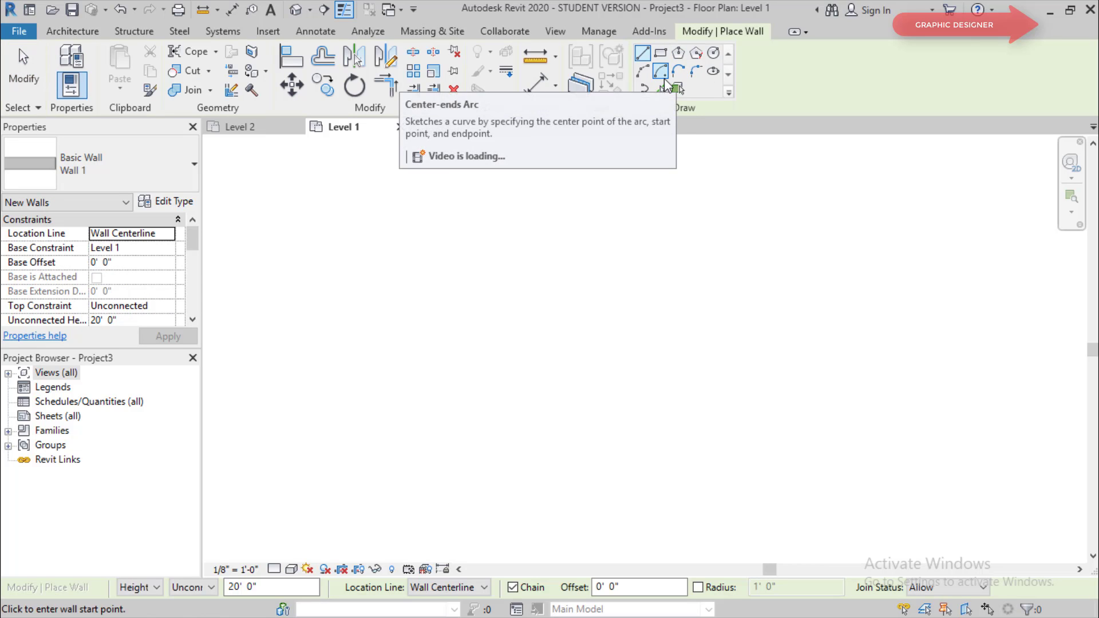
{"action": "left_click", "coordinate": [663, 76]}
{"action": "left_click", "coordinate": [389, 316]}
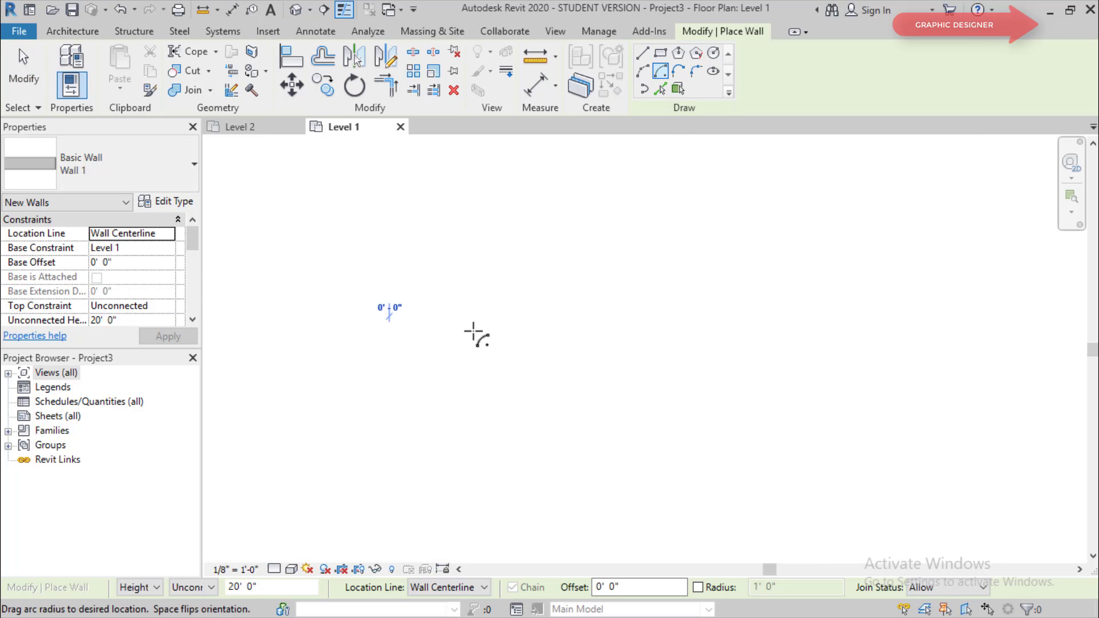
{"action": "scroll", "coordinate": [765, 325], "scroll_direction": "down", "scroll_amount": 2}
{"action": "scroll", "coordinate": [709, 344], "scroll_direction": "down", "scroll_amount": 1}
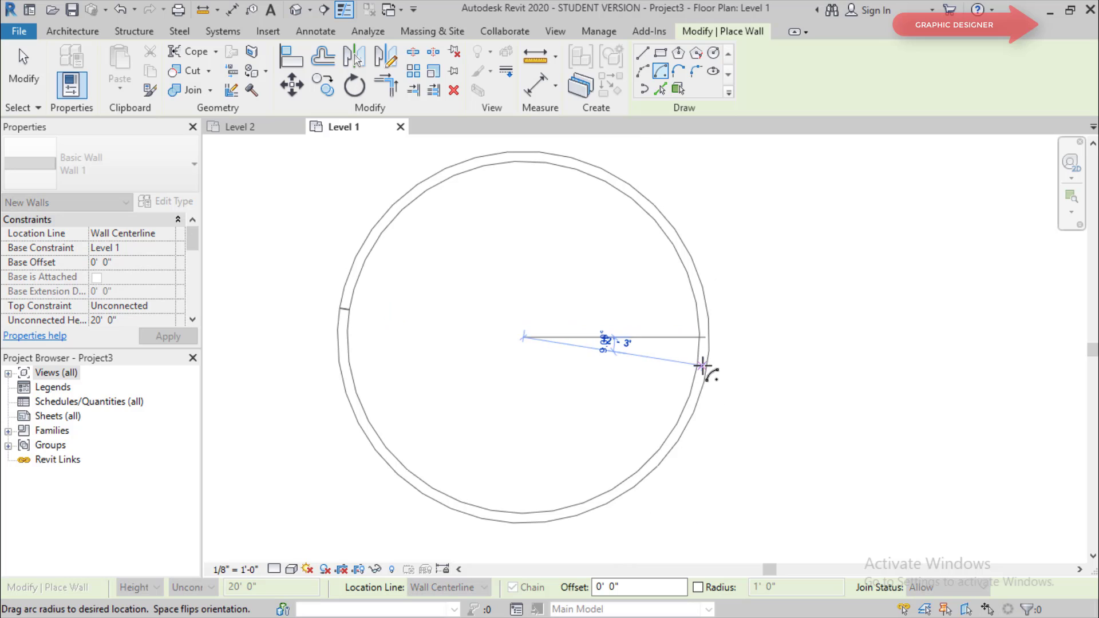
{"action": "left_click", "coordinate": [710, 337]}
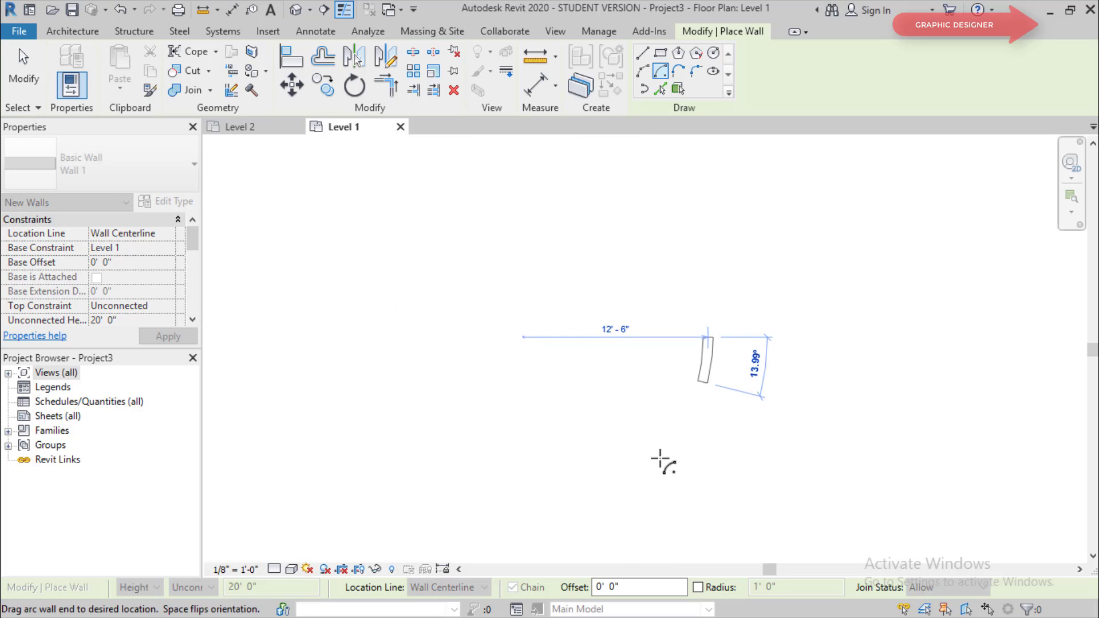
{"action": "left_click", "coordinate": [358, 340]}
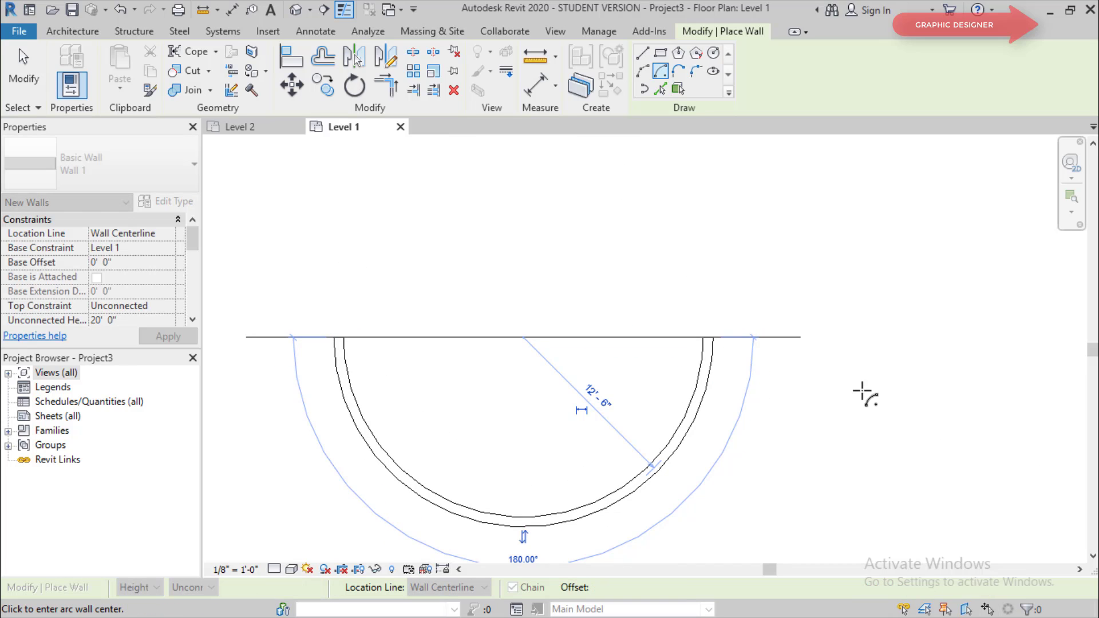
{"action": "scroll", "coordinate": [636, 503], "scroll_direction": "down", "scroll_amount": 1}
{"action": "mouse_move", "coordinate": [636, 504]}
{"action": "middle_mouse_down"}
{"action": "mouse_move", "coordinate": [599, 393]}
{"action": "mouse_move", "coordinate": [651, 299]}
{"action": "middle_mouse_up"}
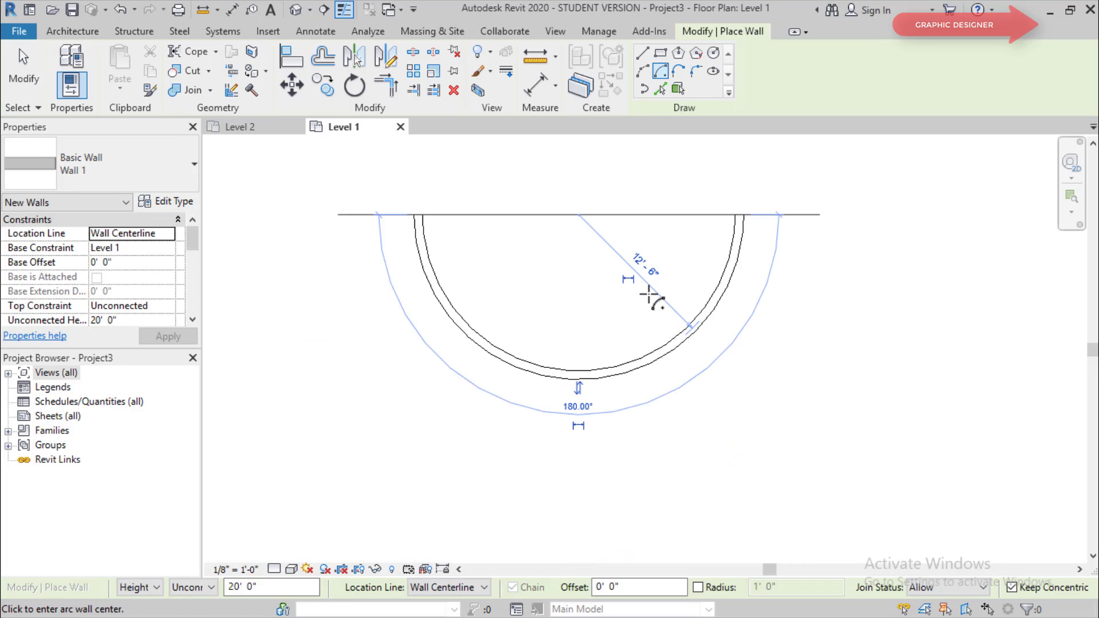
{"action": "key", "text": "Escape"}
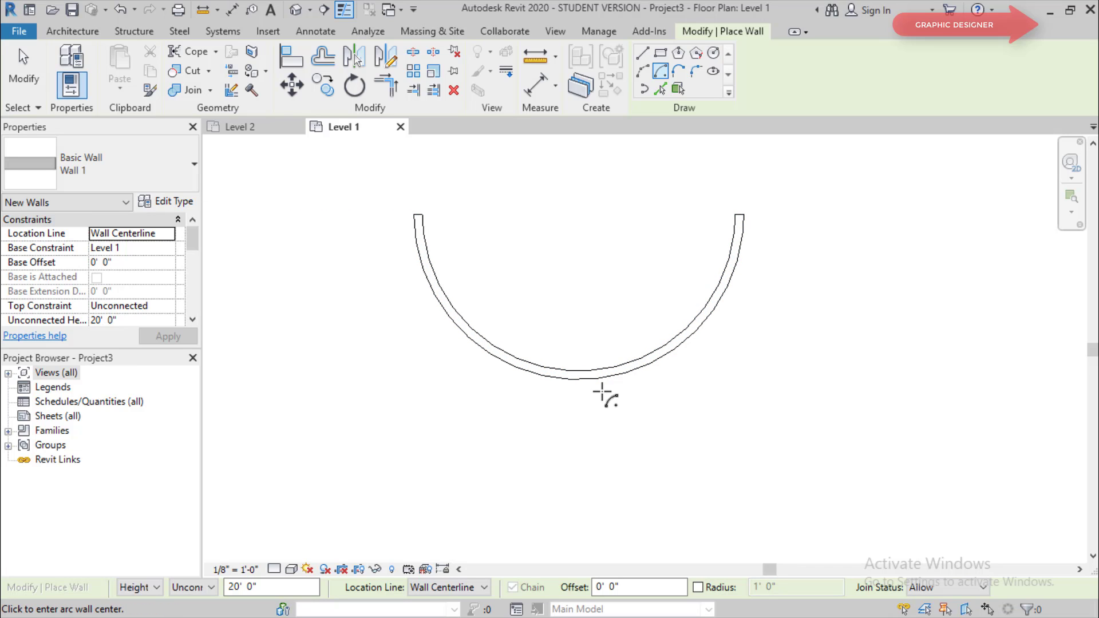
Place a Radial dimension reading 12'-6" on the semicircular arc wall
{"action": "left_click", "coordinate": [323, 36]}
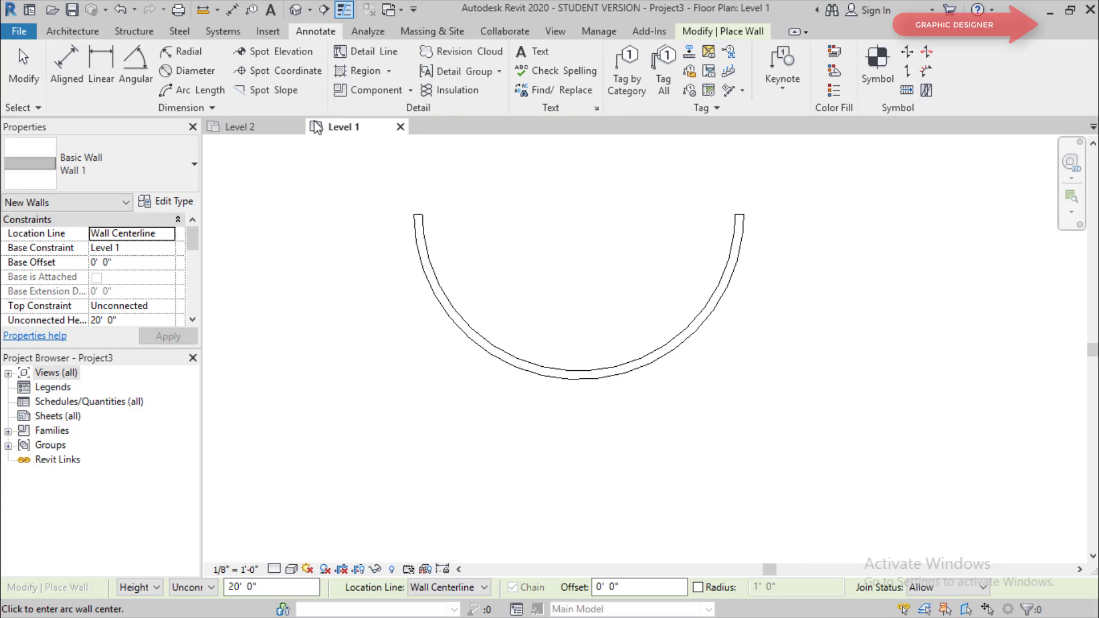
{"action": "left_click", "coordinate": [186, 53]}
{"action": "left_click", "coordinate": [675, 362]}
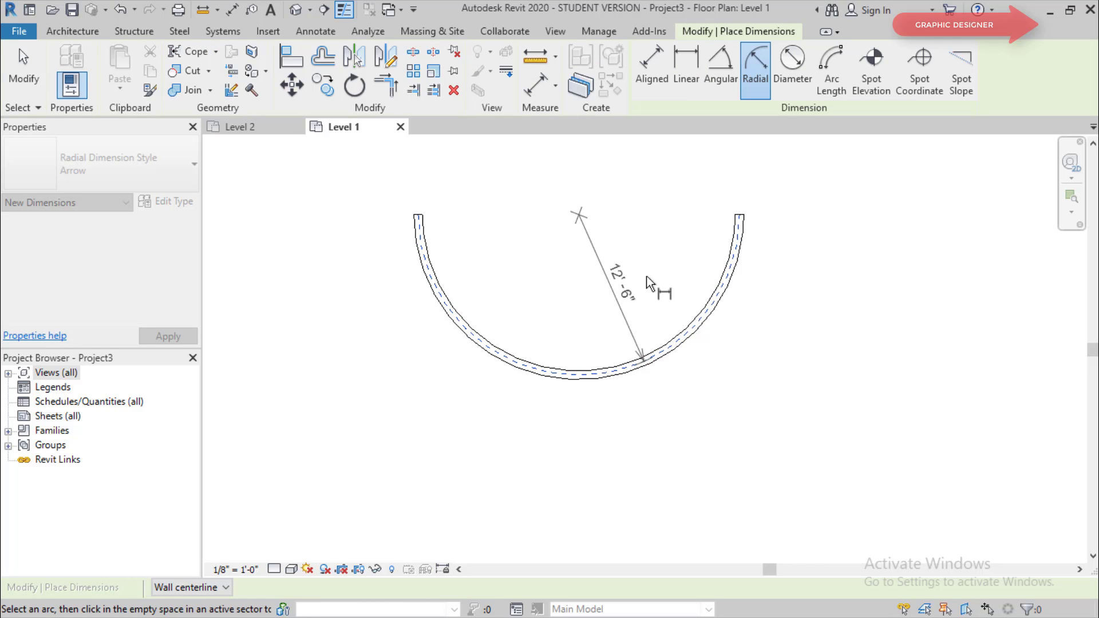
{"action": "left_click", "coordinate": [599, 243]}
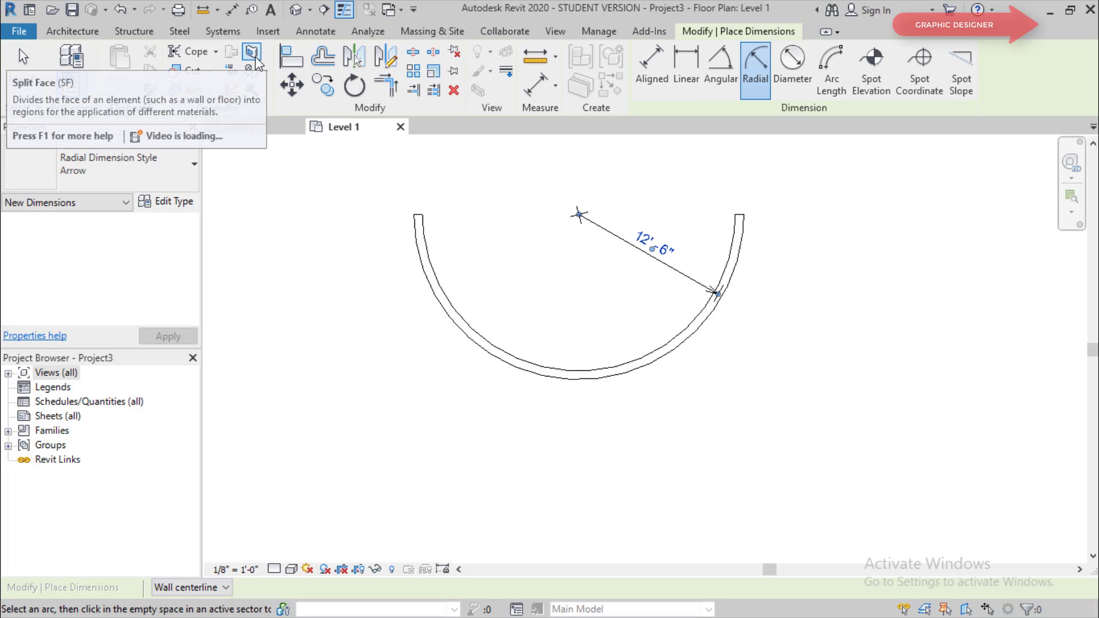
{"action": "left_click", "coordinate": [314, 32]}
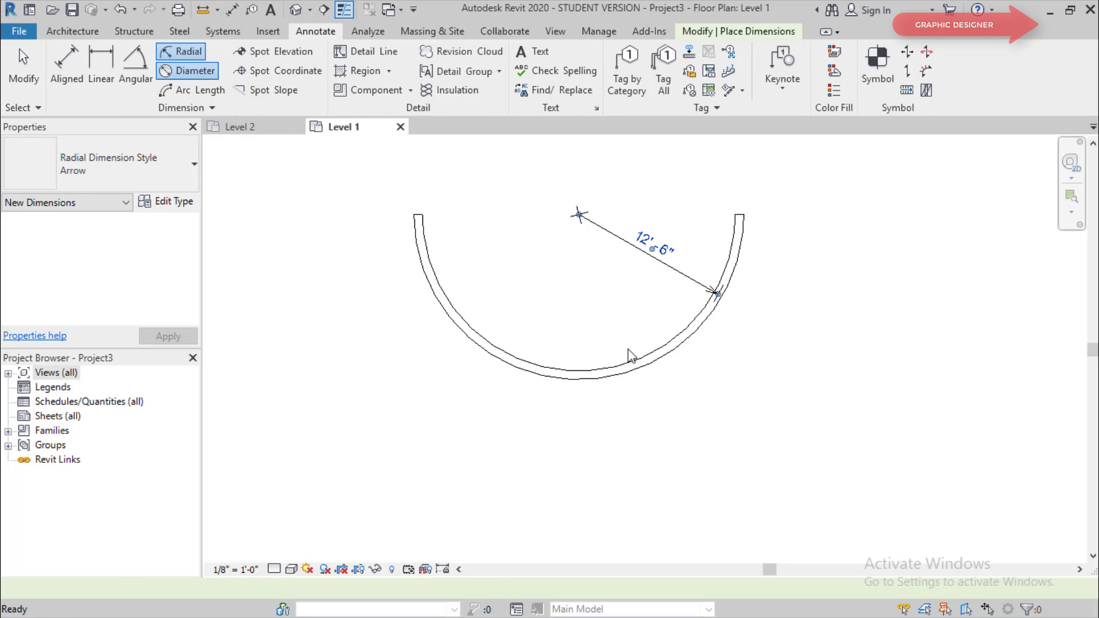
Place ⌀25'-0" on the wall centerline and ⌀25'-8" on the outer face using Tab
{"action": "left_click", "coordinate": [637, 375]}
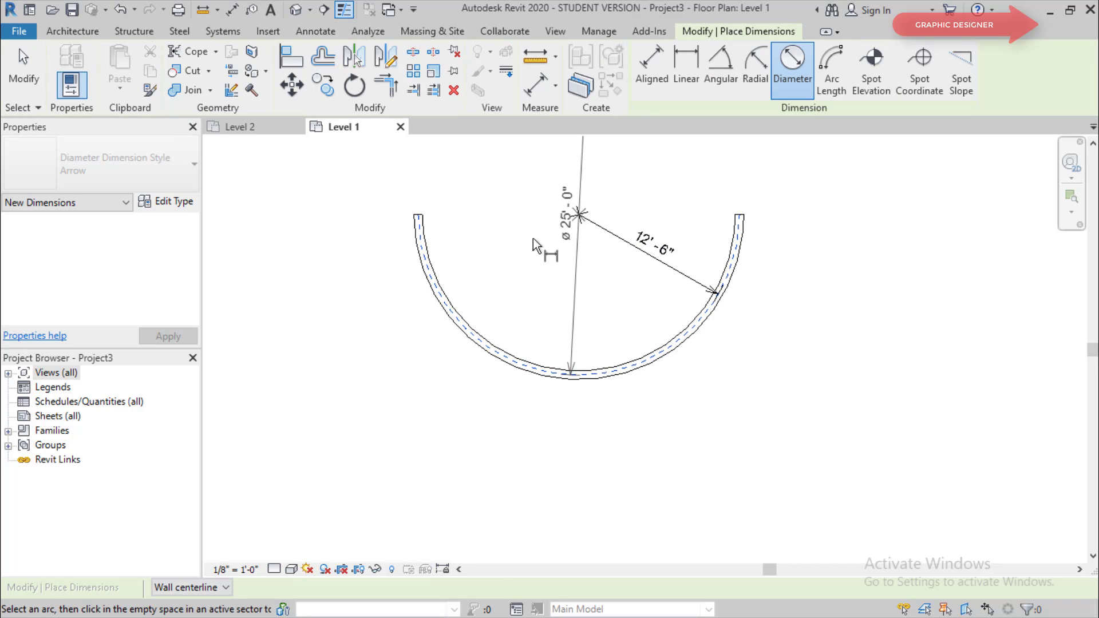
{"action": "left_click", "coordinate": [593, 302]}
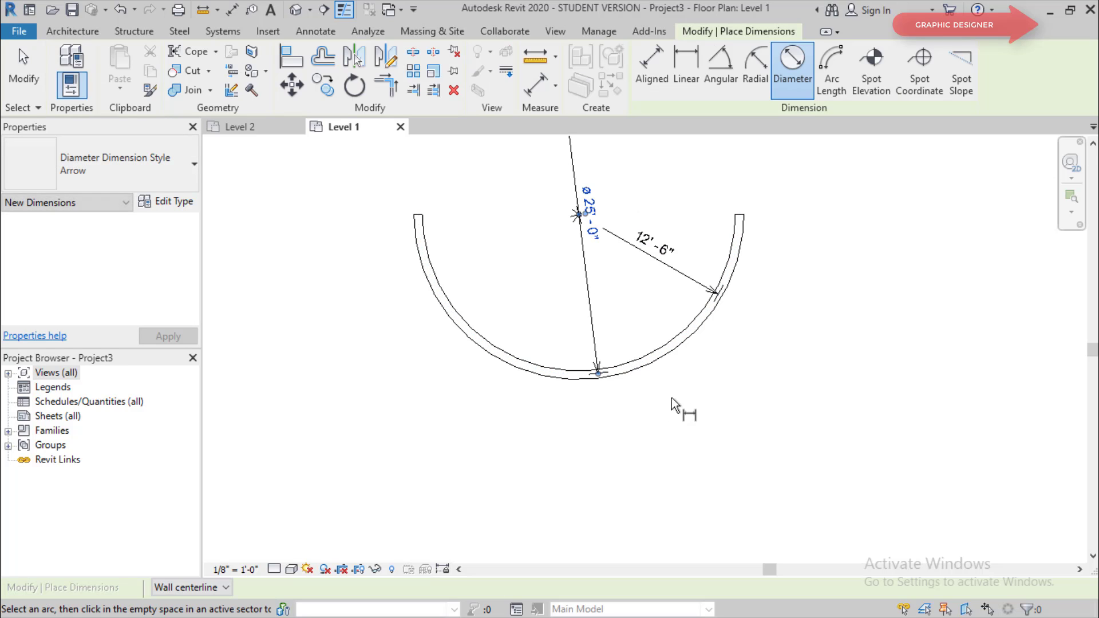
{"action": "scroll", "coordinate": [650, 373], "scroll_direction": "up", "scroll_amount": 3}
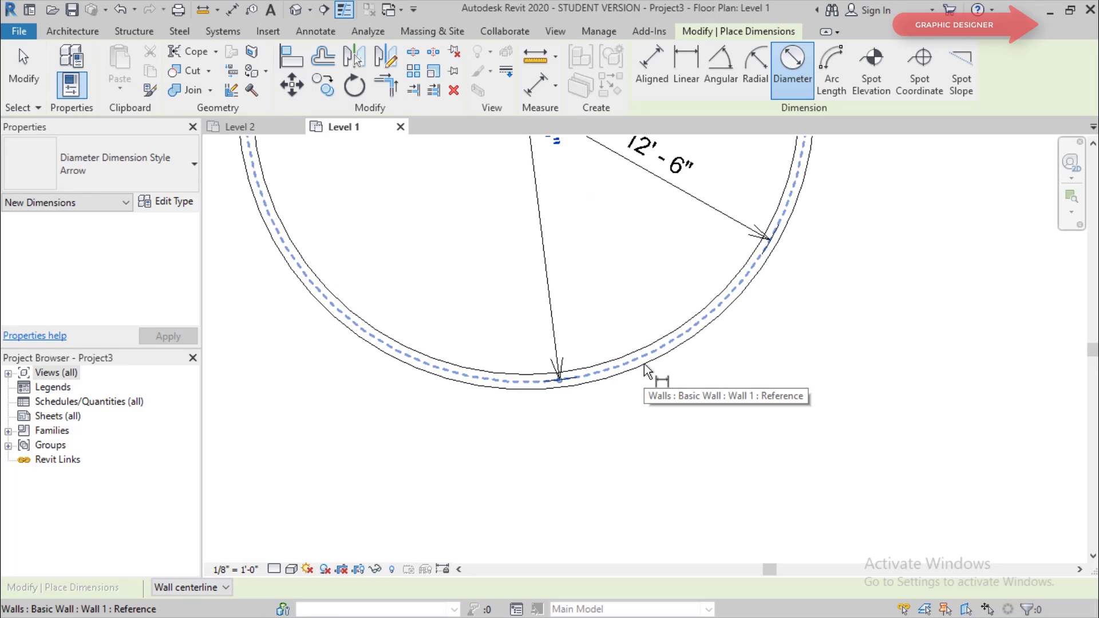
{"action": "key", "text": "Tab"}
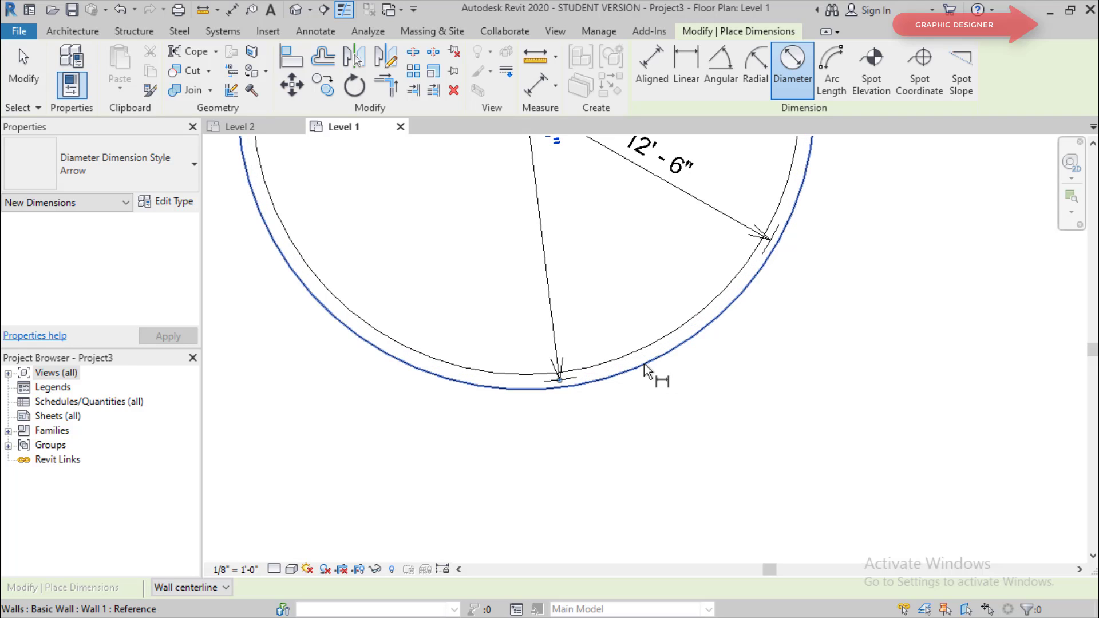
{"action": "key", "text": "Tab"}
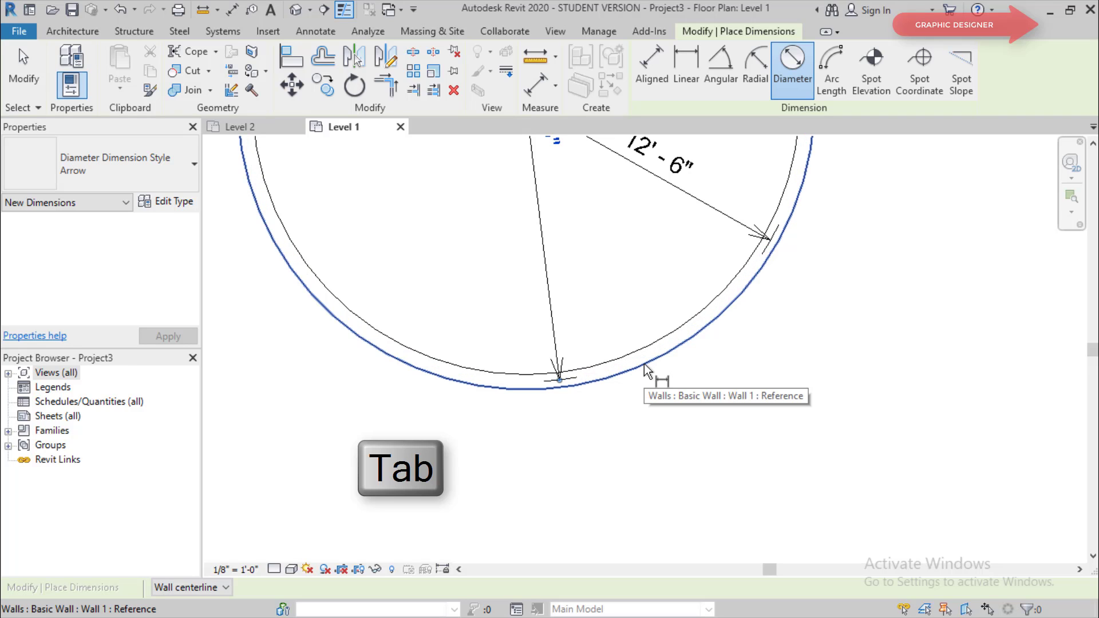
{"action": "left_click", "coordinate": [647, 371]}
{"action": "scroll", "coordinate": [607, 257], "scroll_direction": "down", "scroll_amount": 2}
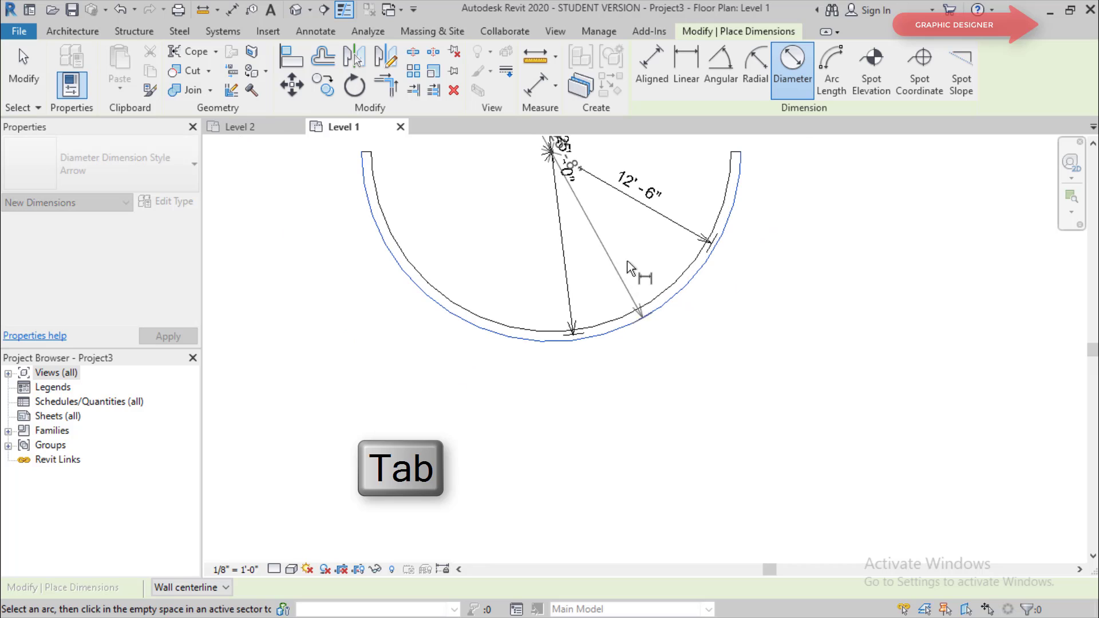
{"action": "left_click", "coordinate": [493, 346]}
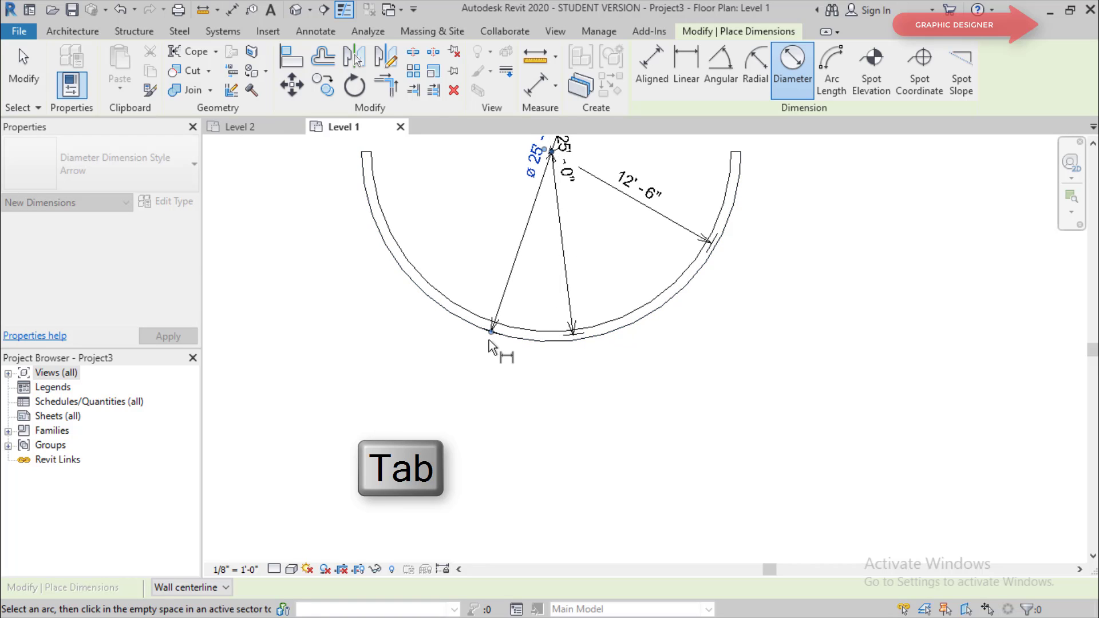
Add the ⌀24'-4" inner-face diameter, exit the tool, and select all the dimensions
{"action": "scroll", "coordinate": [602, 409], "scroll_direction": "down", "scroll_amount": 2}
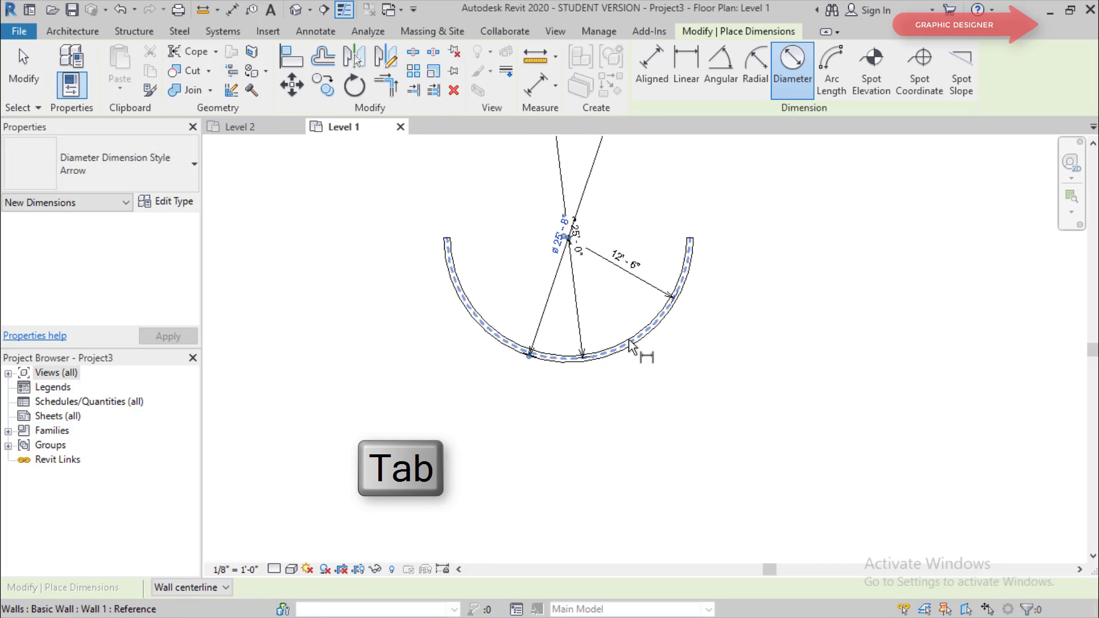
{"action": "scroll", "coordinate": [613, 366], "scroll_direction": "up", "scroll_amount": 2}
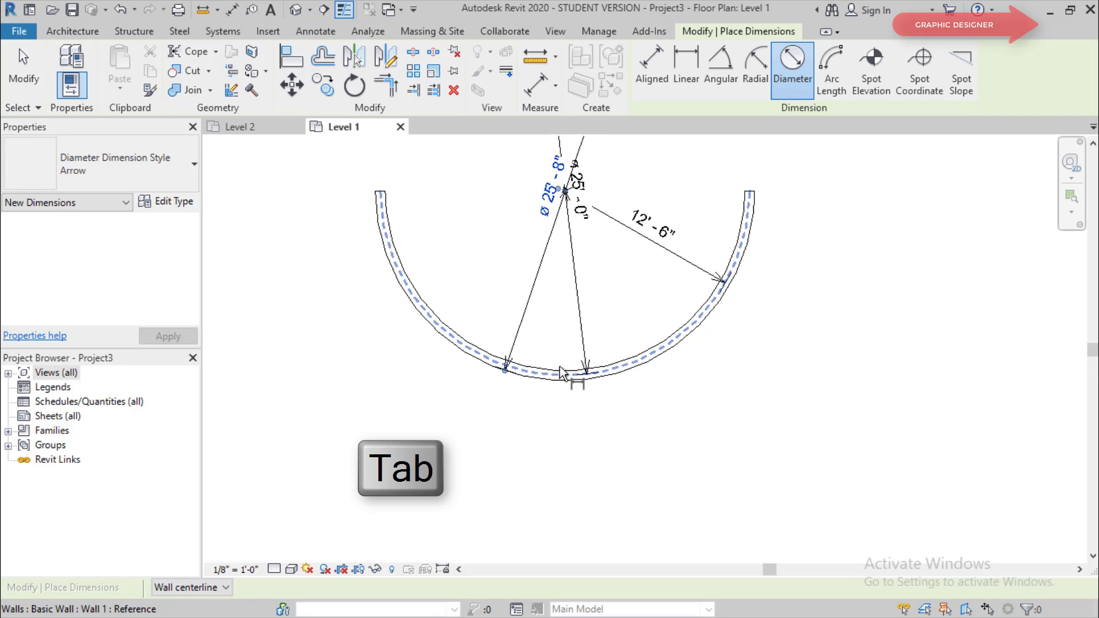
{"action": "scroll", "coordinate": [560, 367], "scroll_direction": "up", "scroll_amount": 3}
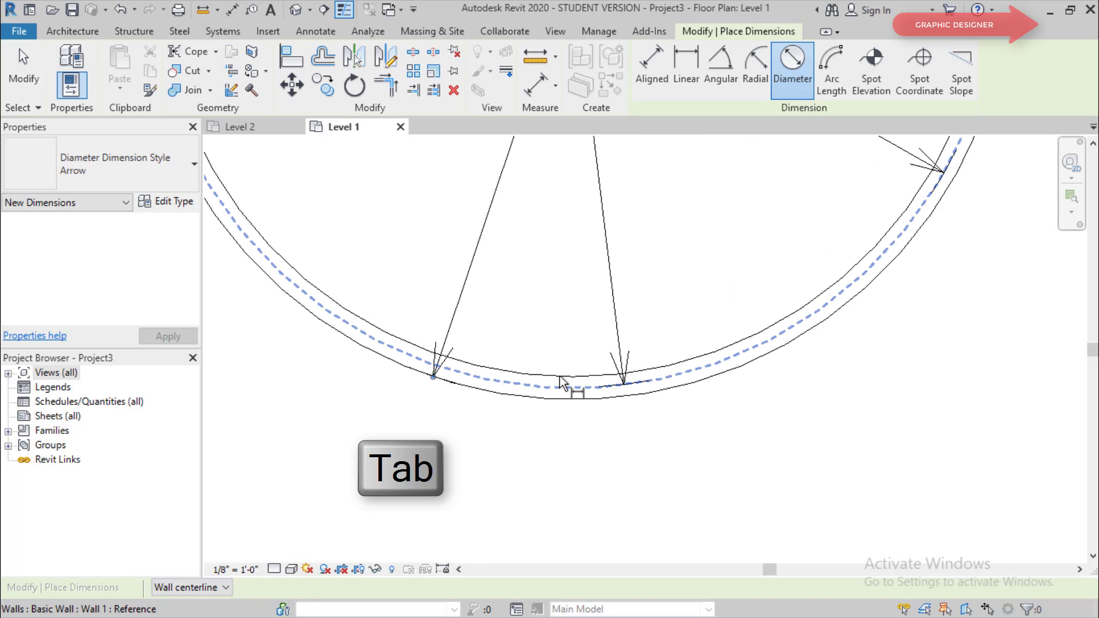
{"action": "left_click", "coordinate": [561, 382]}
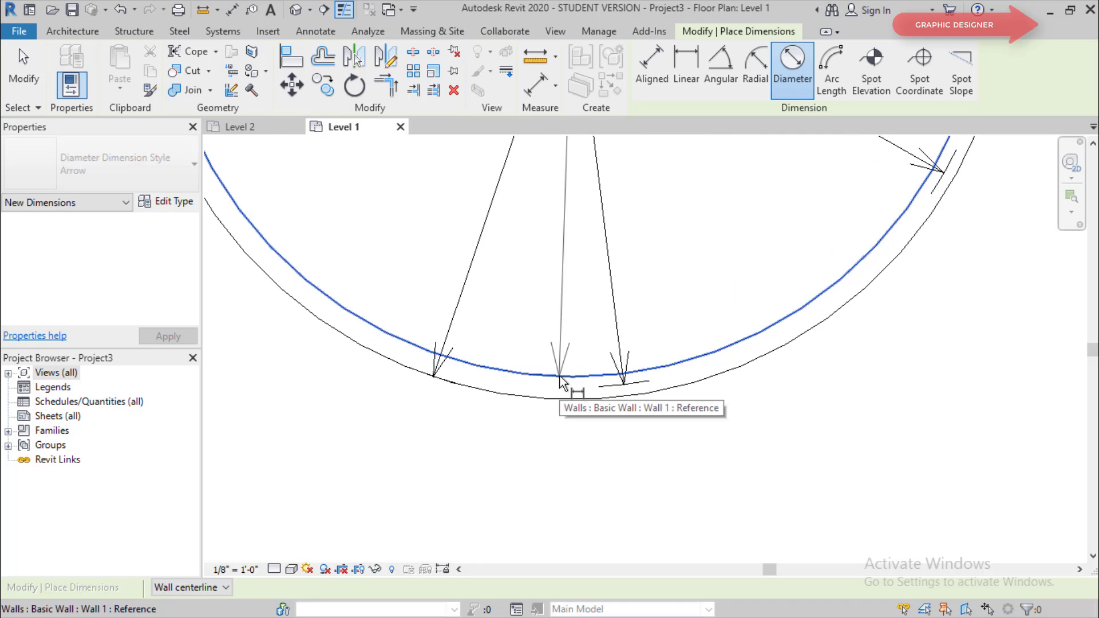
{"action": "scroll", "coordinate": [293, 321], "scroll_direction": "down", "scroll_amount": 3}
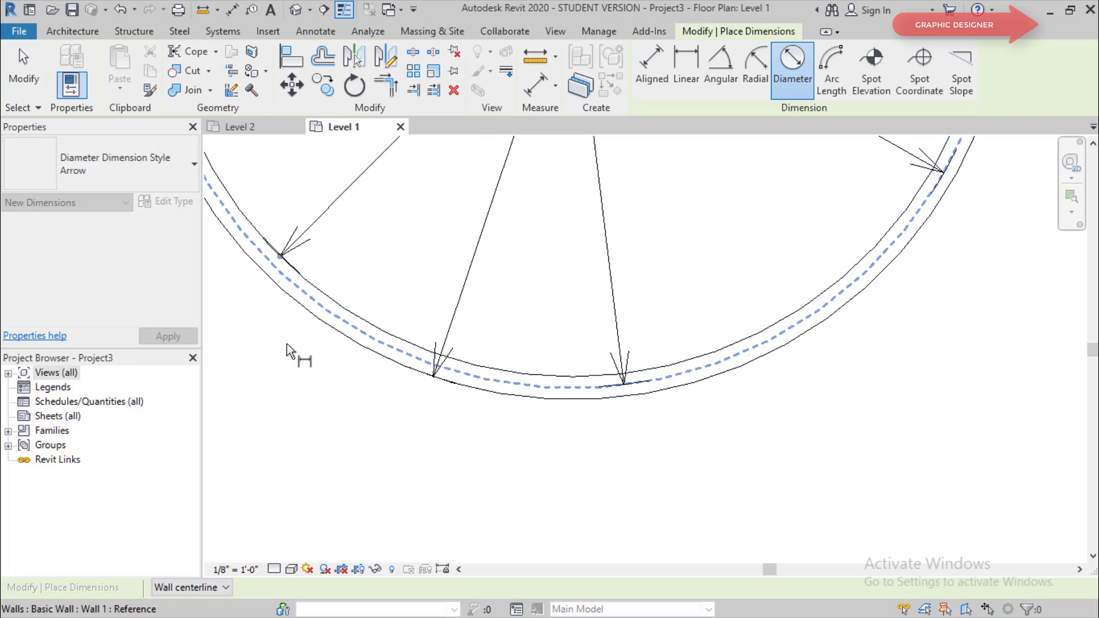
{"action": "left_click", "coordinate": [325, 363]}
{"action": "scroll", "coordinate": [324, 363], "scroll_direction": "down", "scroll_amount": 2}
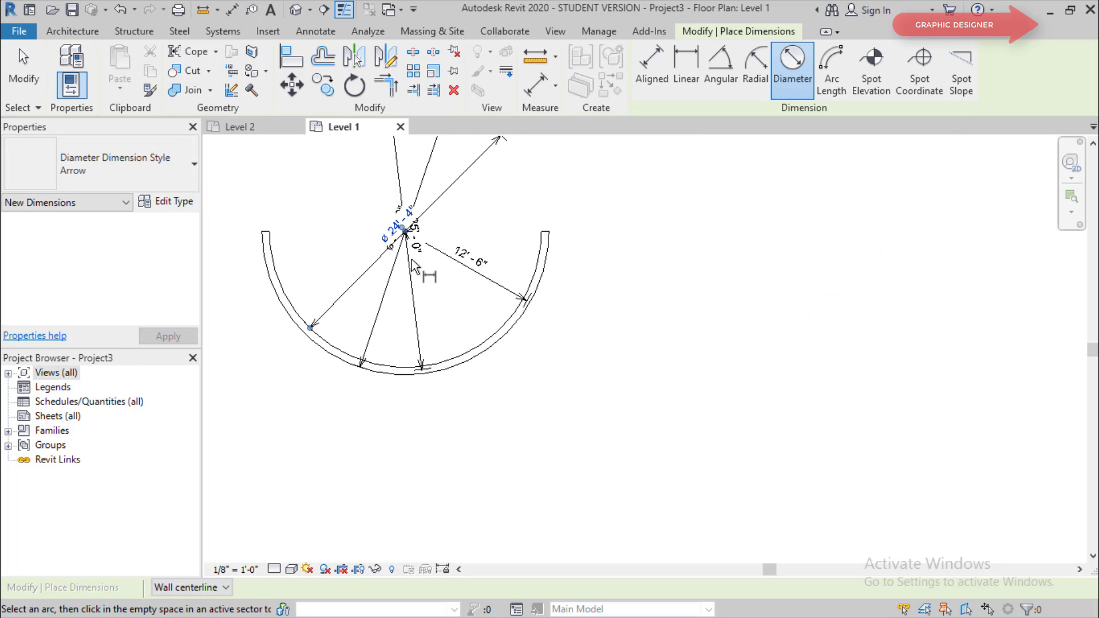
{"action": "left_click", "coordinate": [386, 293]}
{"action": "key", "text": "Escape"}
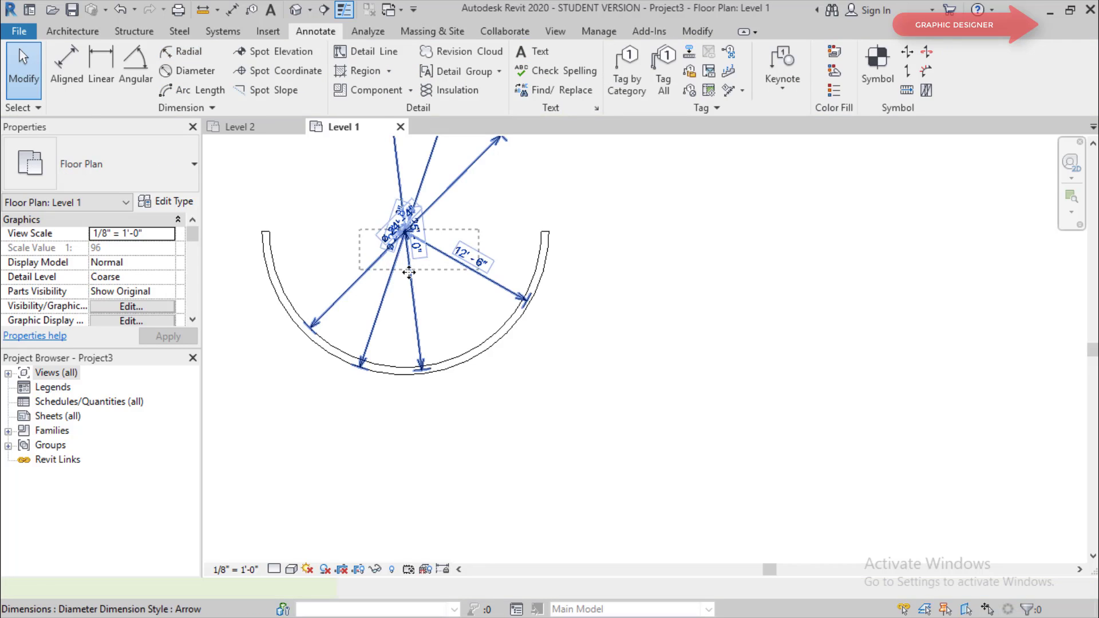
{"action": "left_click", "coordinate": [409, 272]}
Delete the selected radius and diameter dimensions, leaving the bare arc wall
{"action": "key", "text": "Delete"}
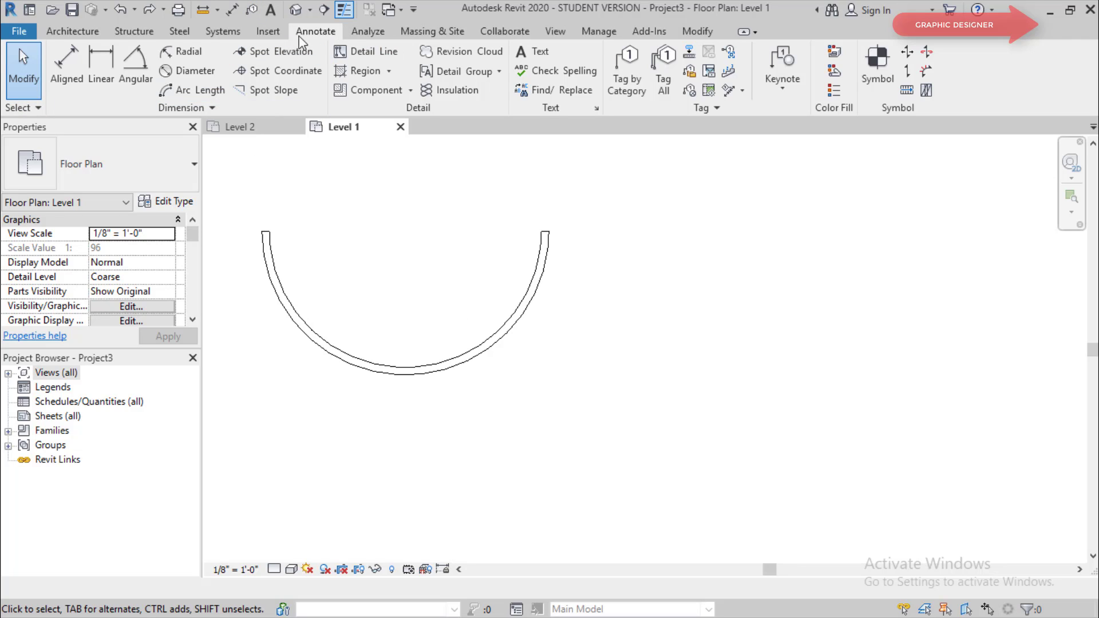
{"action": "left_click", "coordinate": [70, 31]}
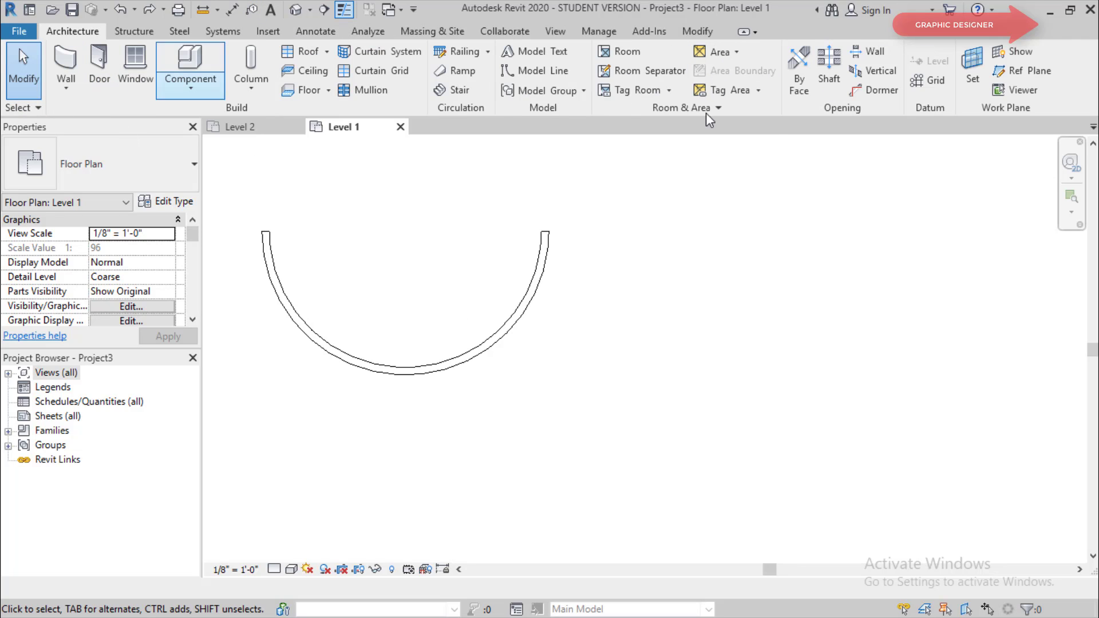
Draw a Center-ends Arc model line of 12'-6" radius spanning 180° right of the wall
{"action": "left_click", "coordinate": [549, 71]}
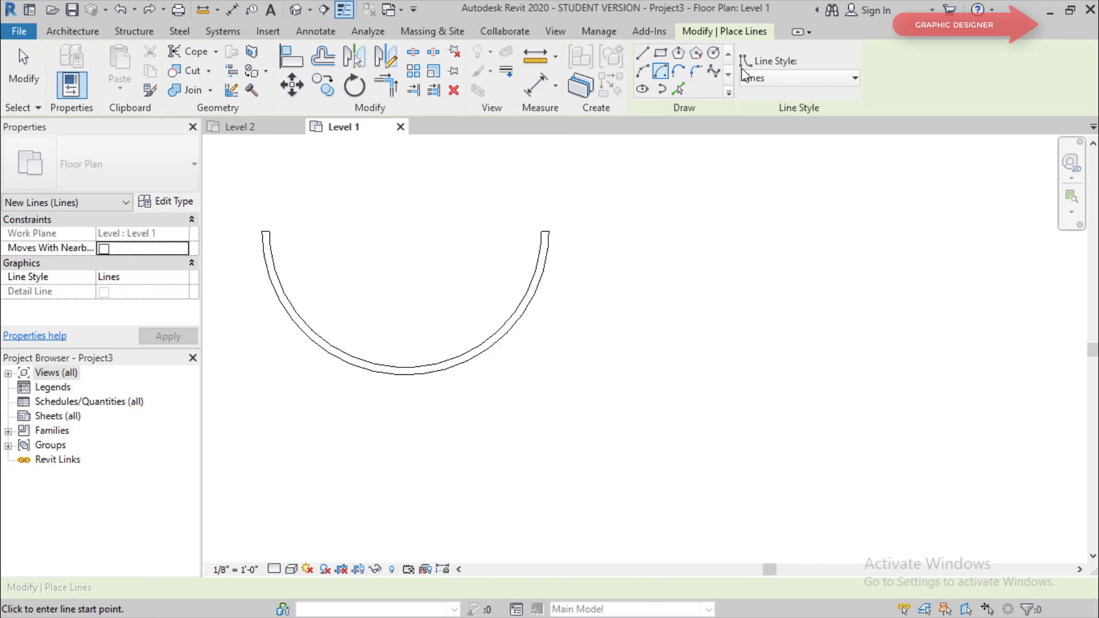
{"action": "left_click", "coordinate": [664, 75]}
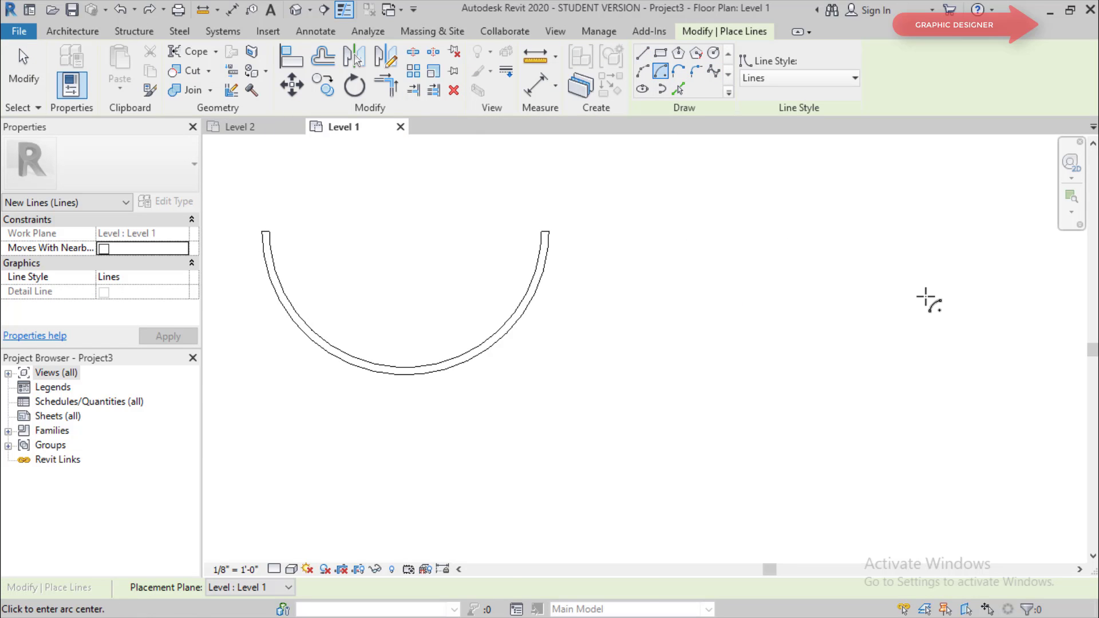
{"action": "left_click", "coordinate": [807, 273]}
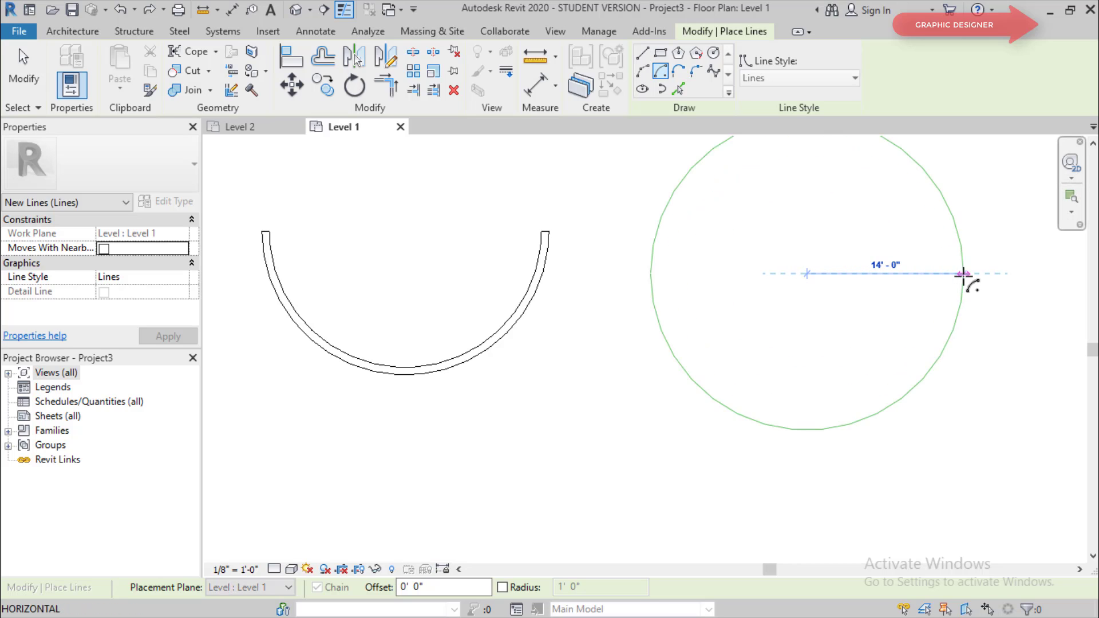
{"action": "left_click", "coordinate": [949, 275]}
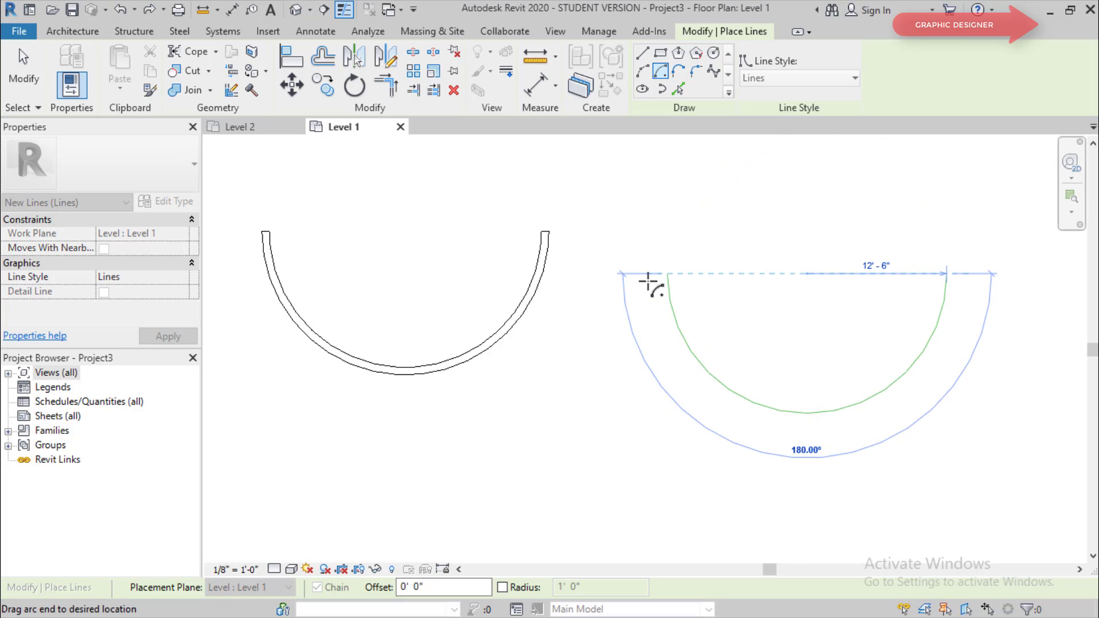
{"action": "left_click", "coordinate": [631, 317]}
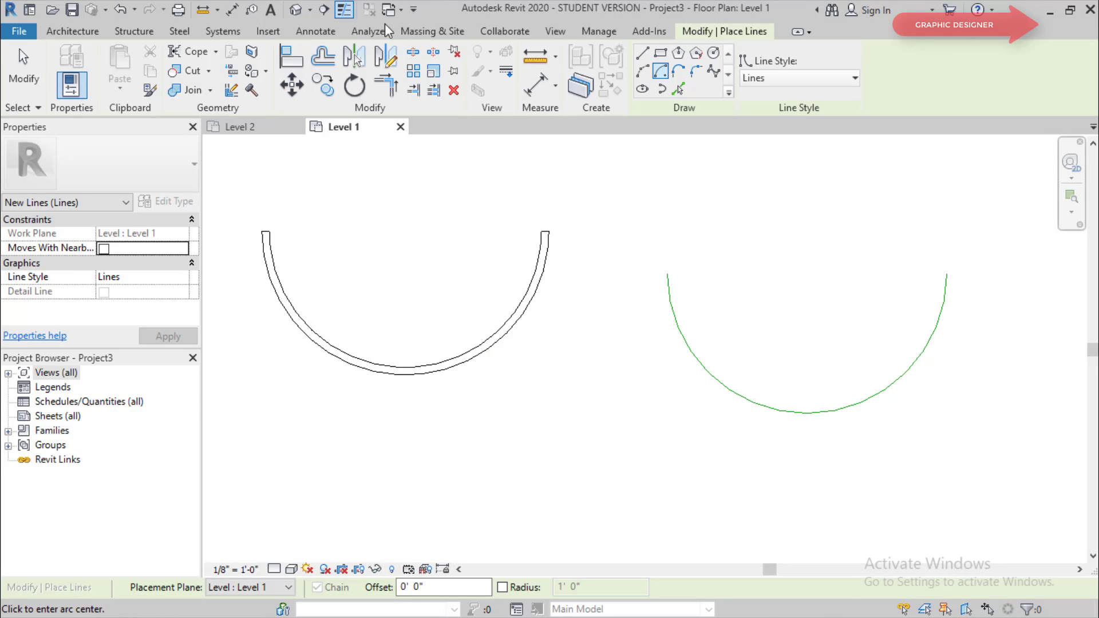
Dimension the model line arc's length between its endpoints, placing the 39' - 3 1/4" arc-length dimension below it
{"action": "left_click", "coordinate": [307, 33]}
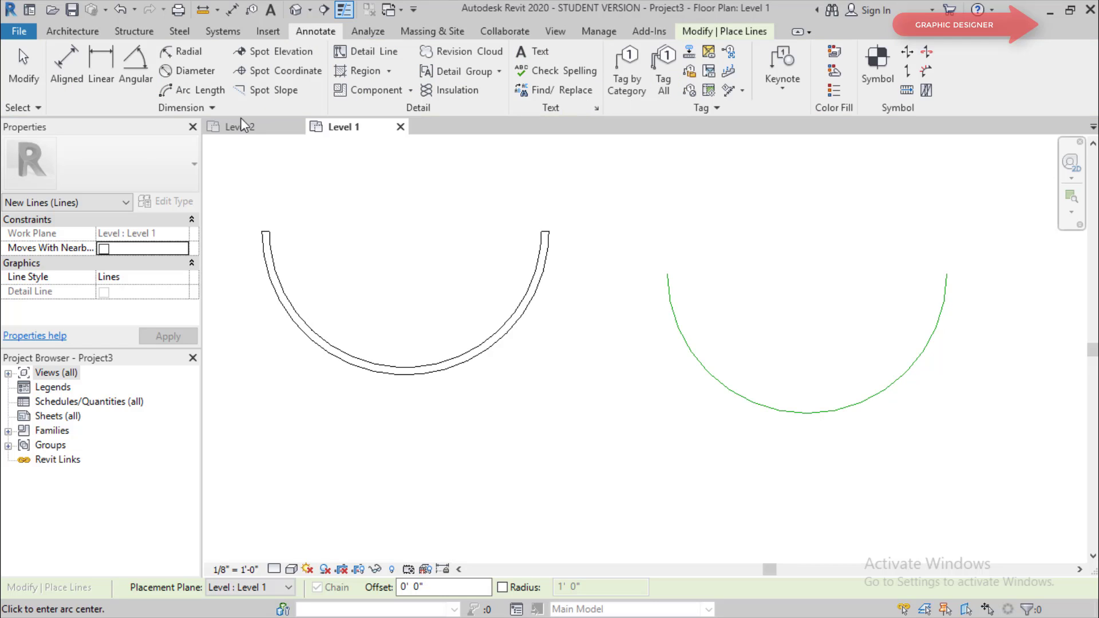
{"action": "left_click", "coordinate": [196, 98]}
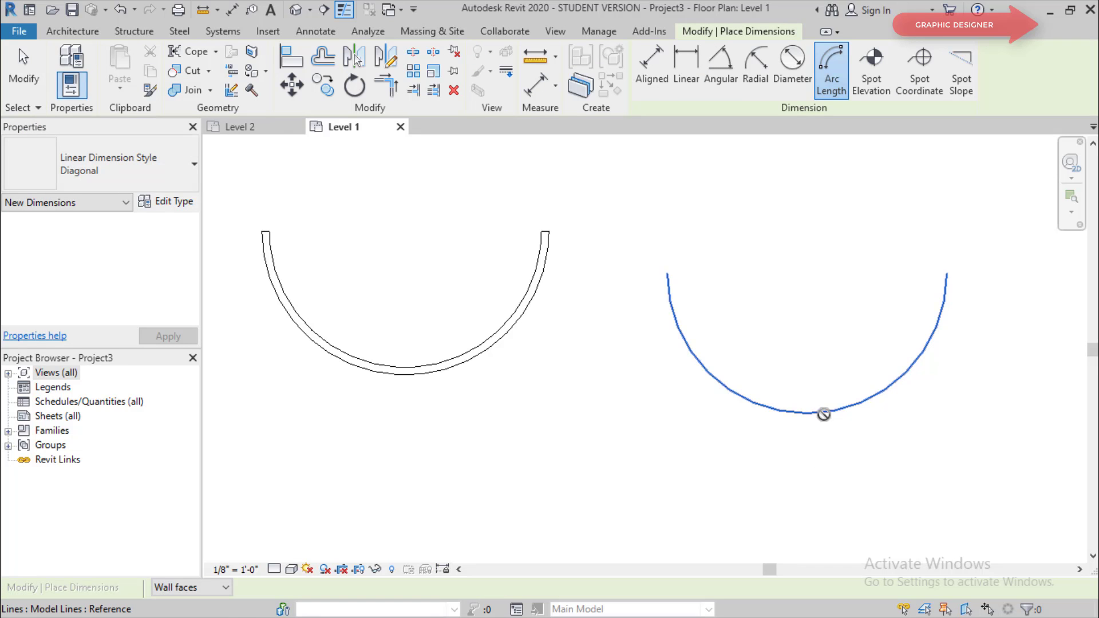
{"action": "left_click", "coordinate": [824, 413]}
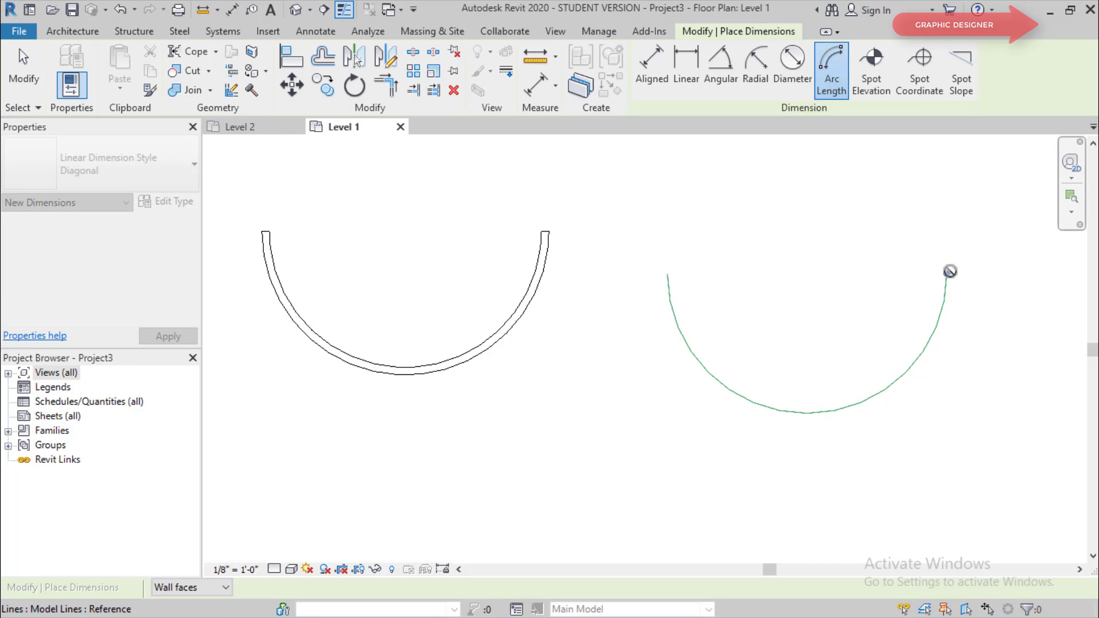
{"action": "left_click", "coordinate": [667, 276]}
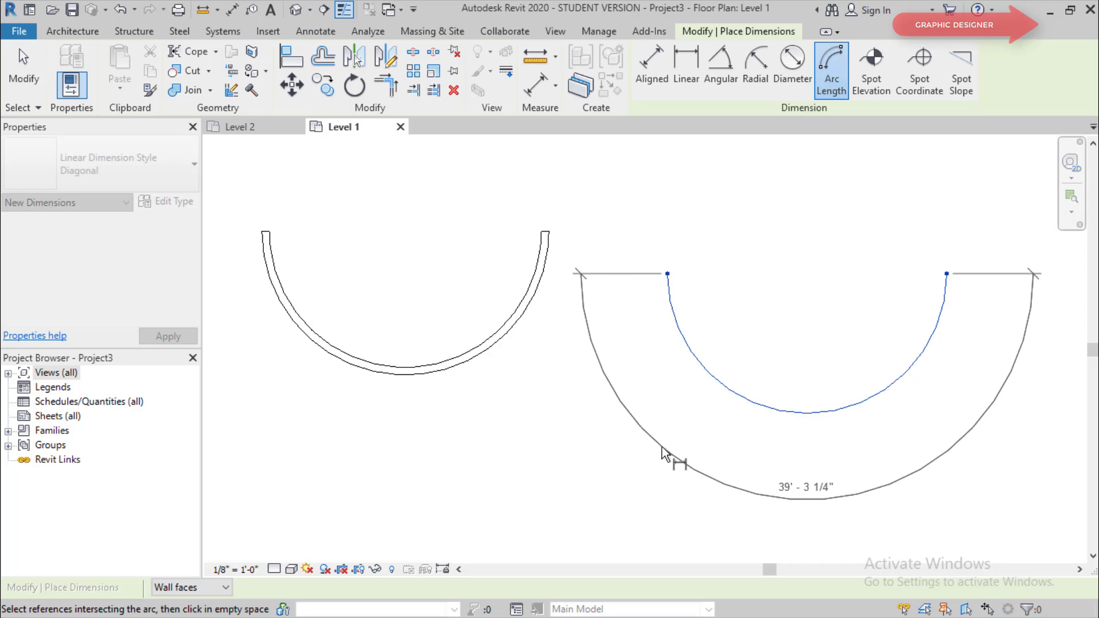
{"action": "left_click", "coordinate": [662, 446]}
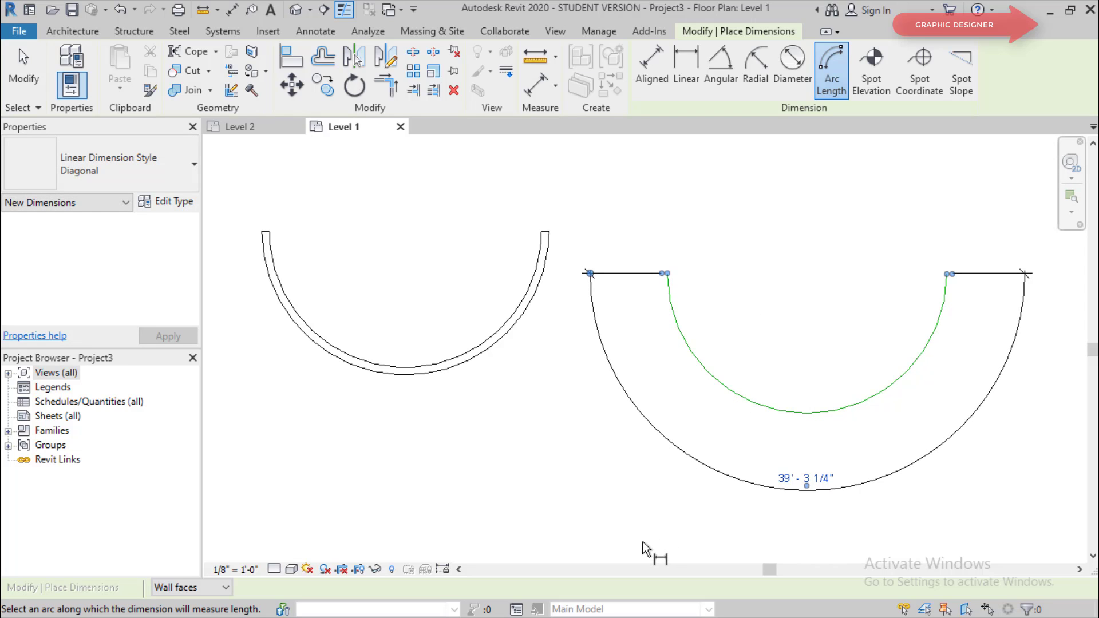